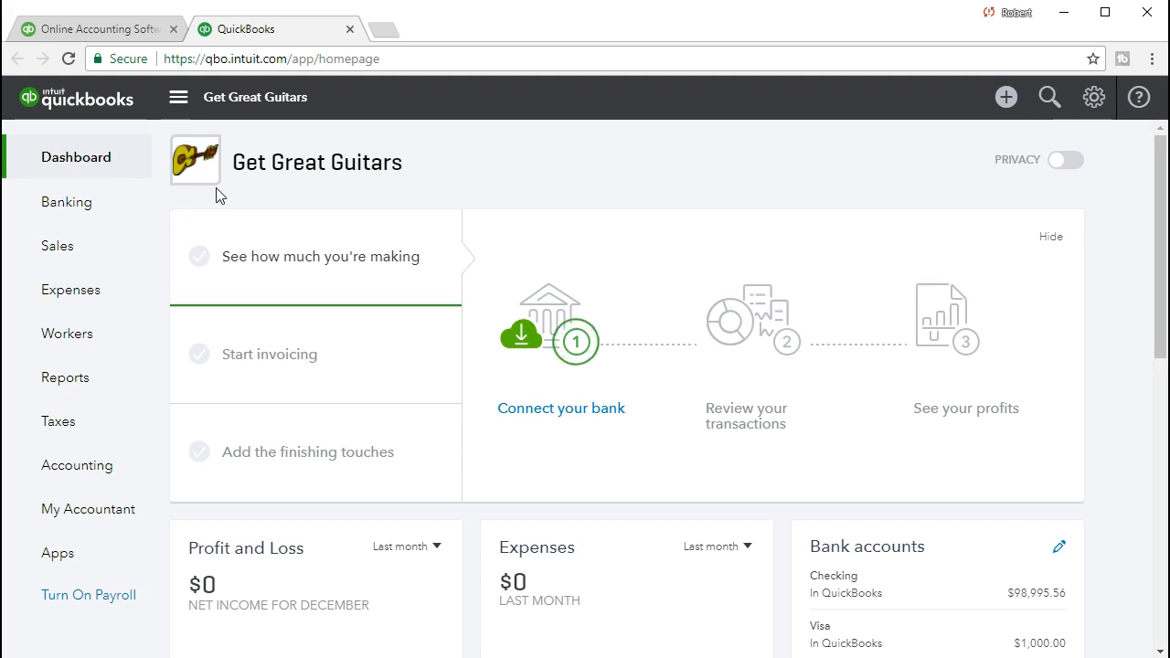
Run the Balance Sheet report for the period 01/01/2021 to 02/28/2021.
click(101, 383)
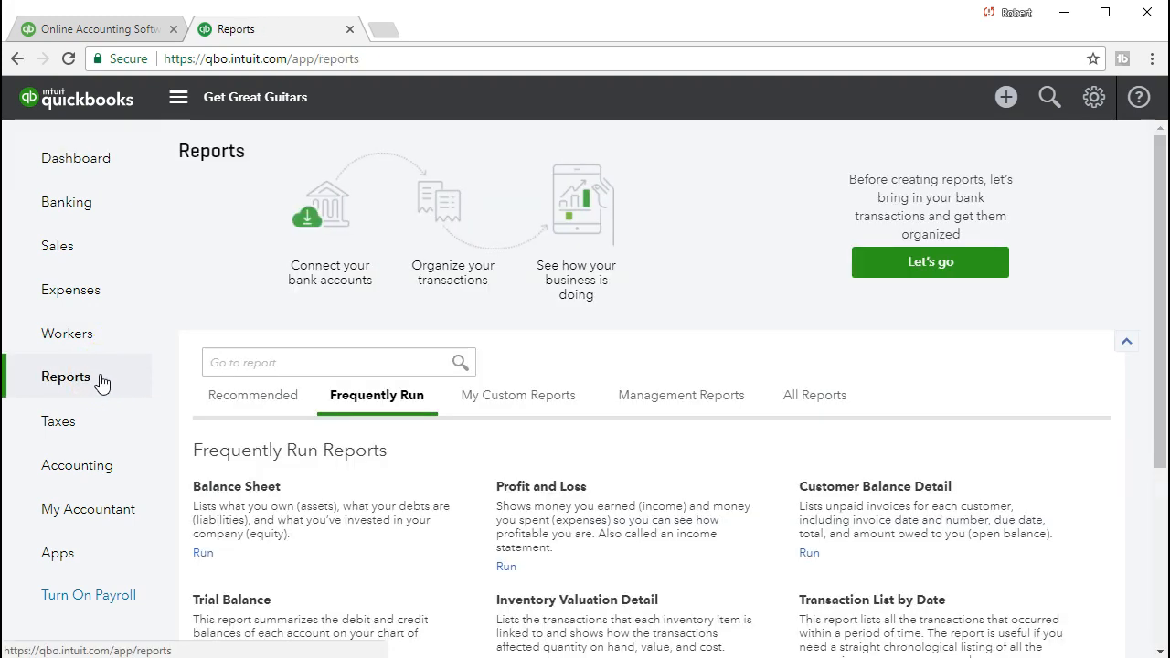
click(233, 495)
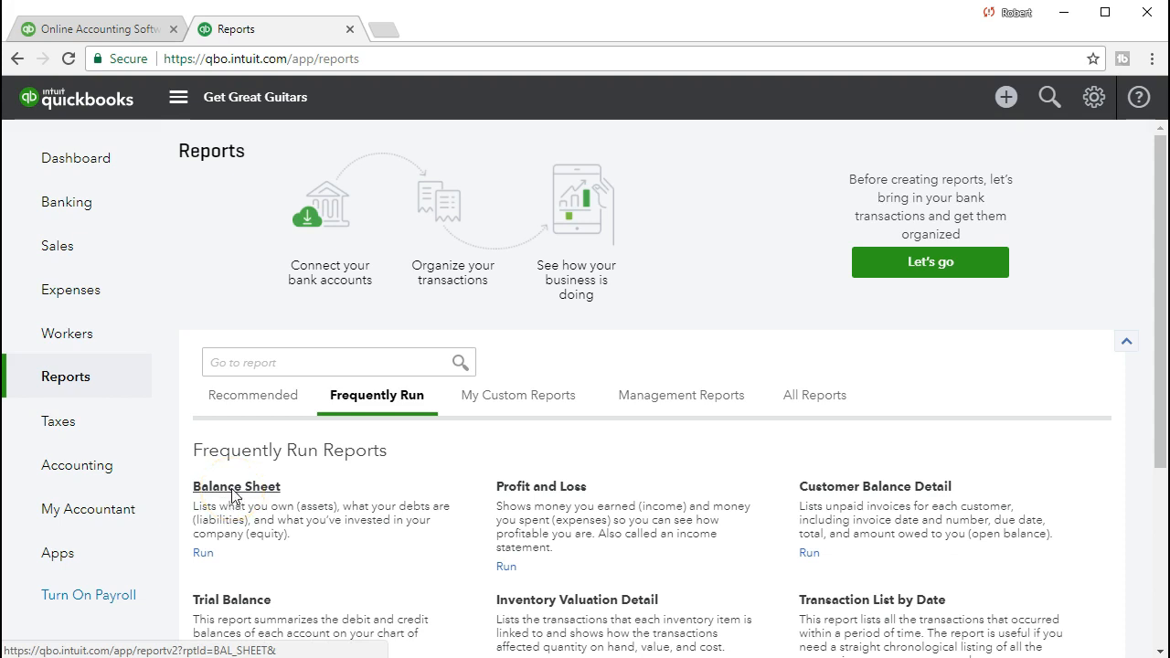
drag(451, 181, 274, 162)
text(010121)
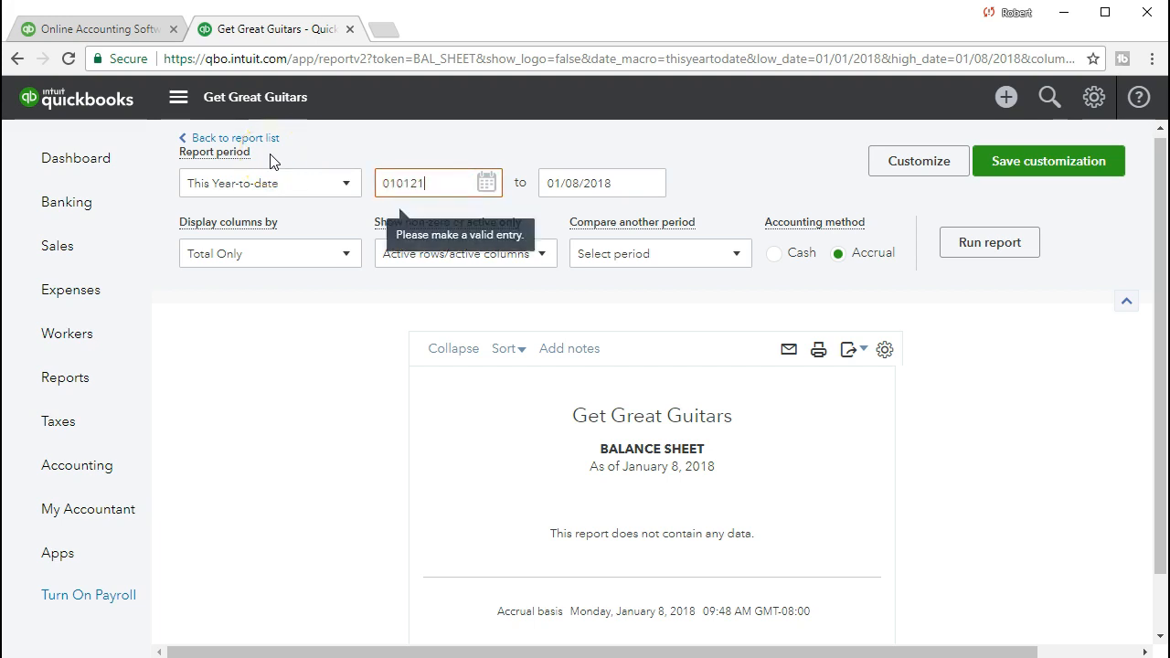
key(Tab)
text(022821)
key(Tab)
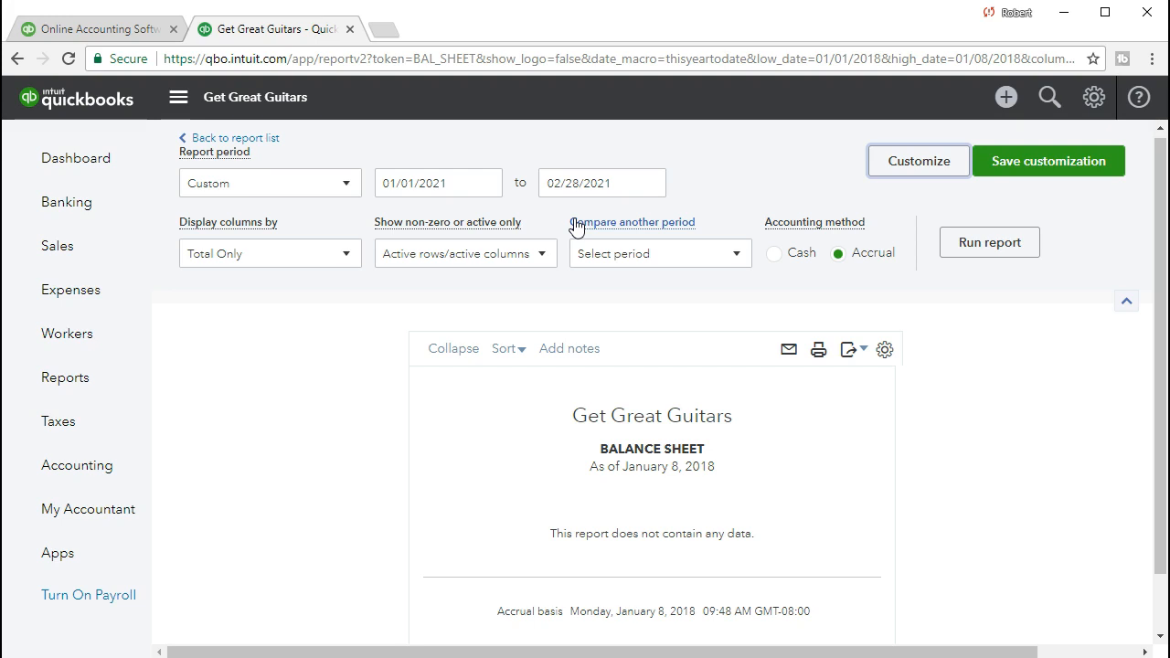
click(954, 257)
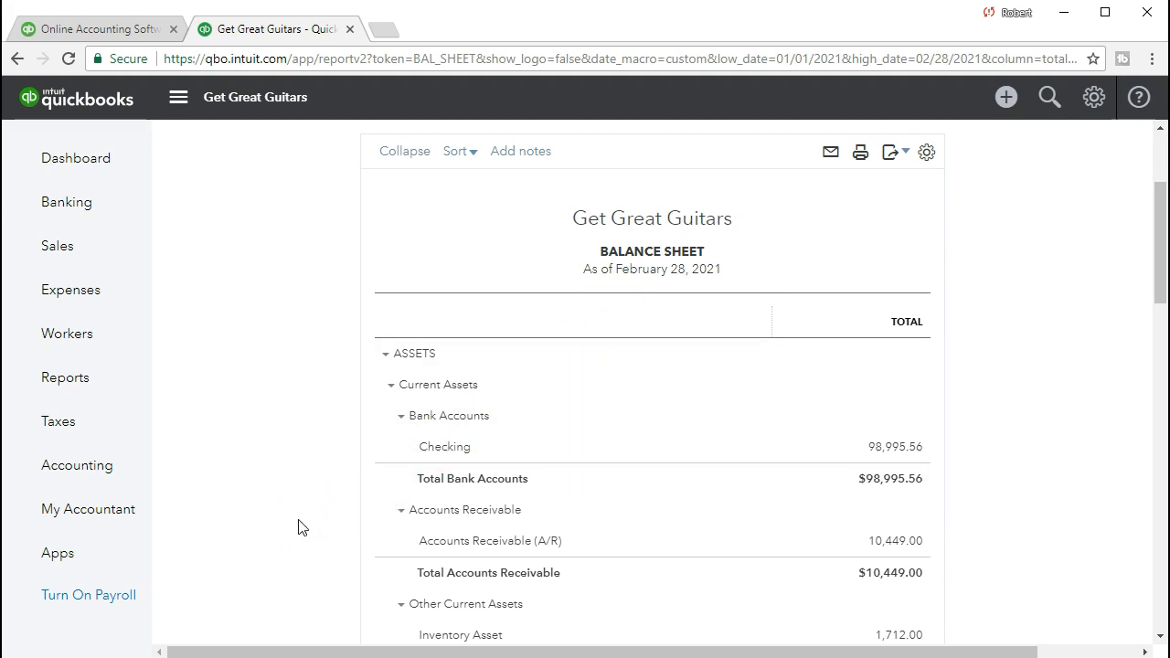
scroll(301, 528, down, 1)
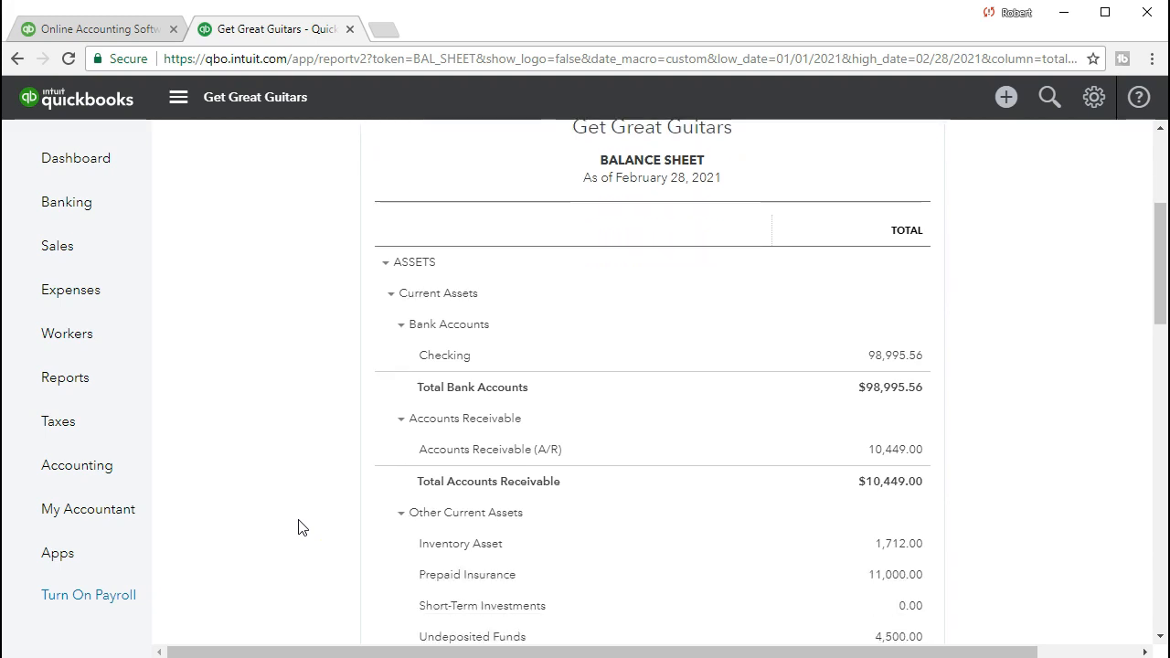
scroll(301, 528, down, 1)
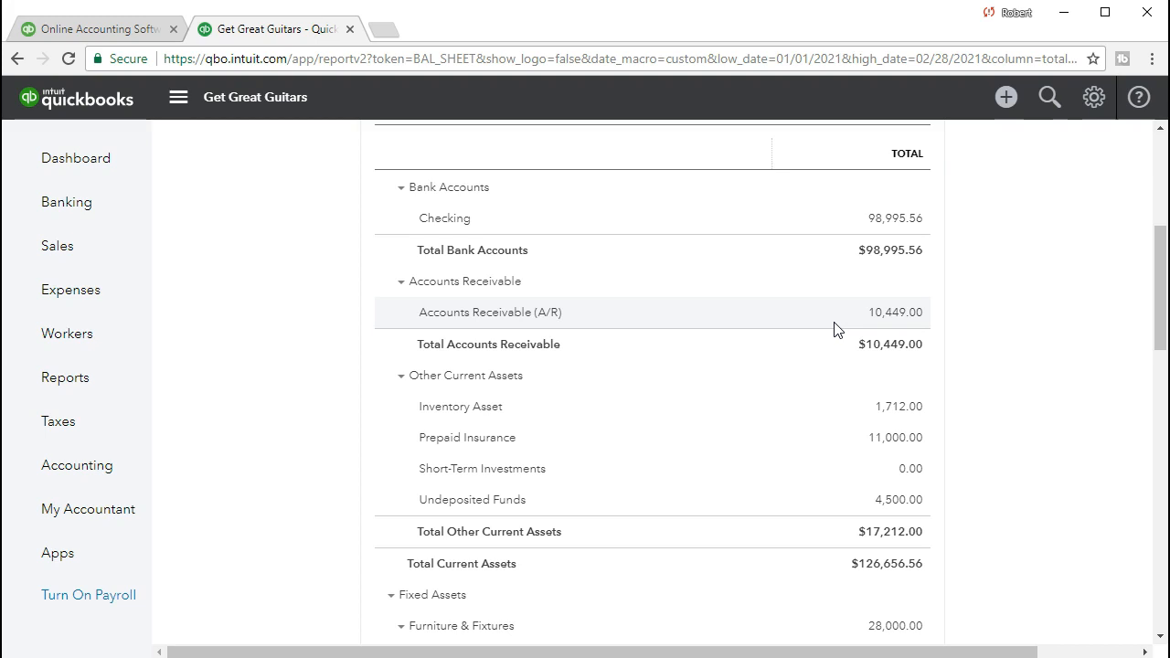
click(1007, 100)
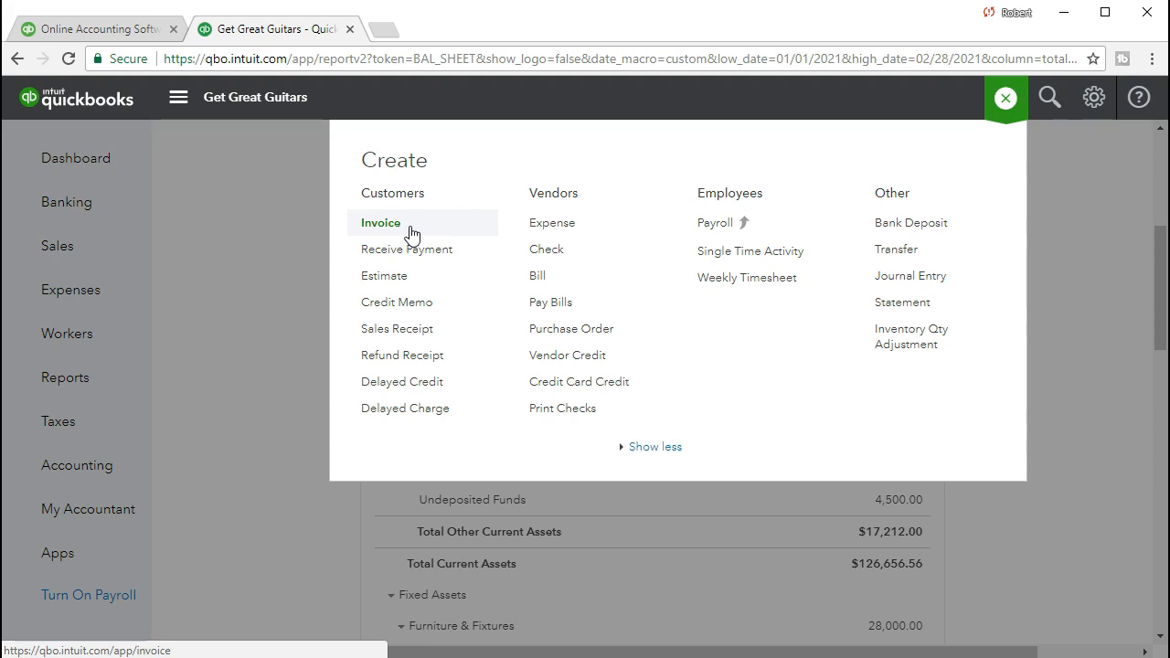
click(395, 229)
click(271, 283)
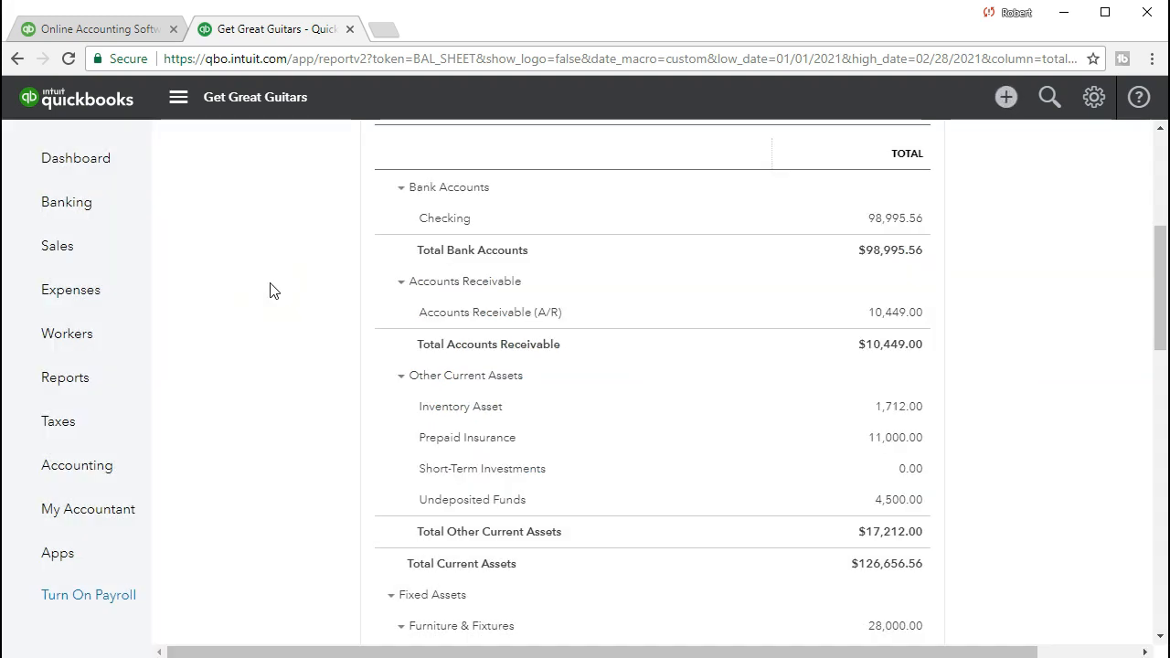
scroll(311, 446, up, 5)
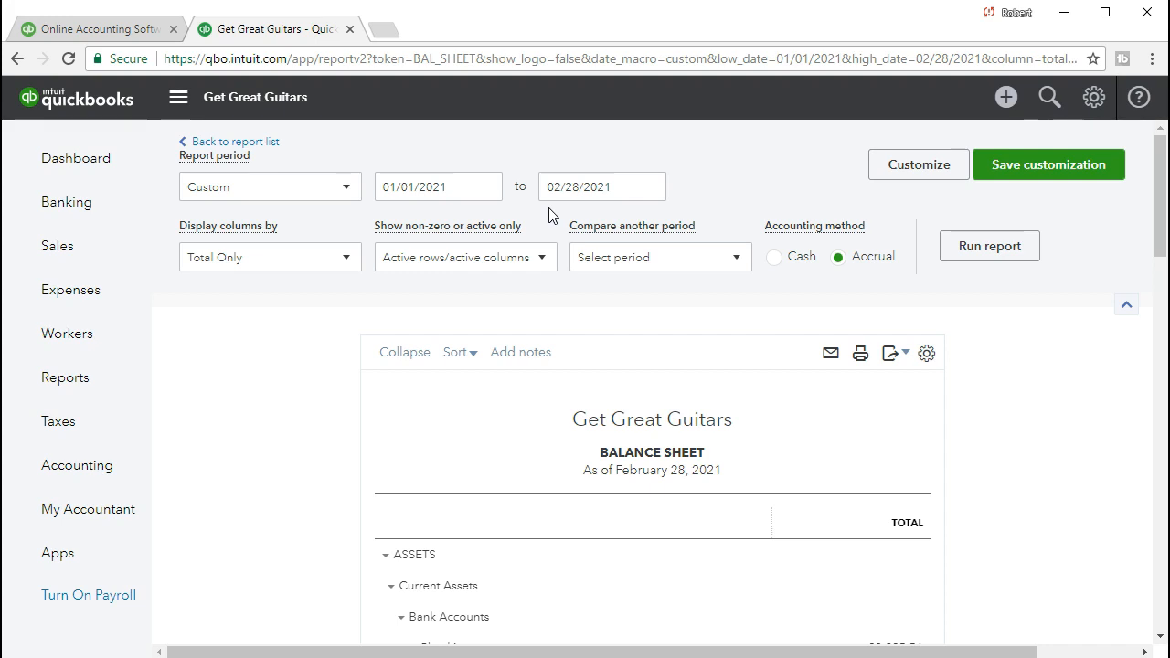
Start a new invoice and select Sam The Guitar Man as its customer.
click(1005, 96)
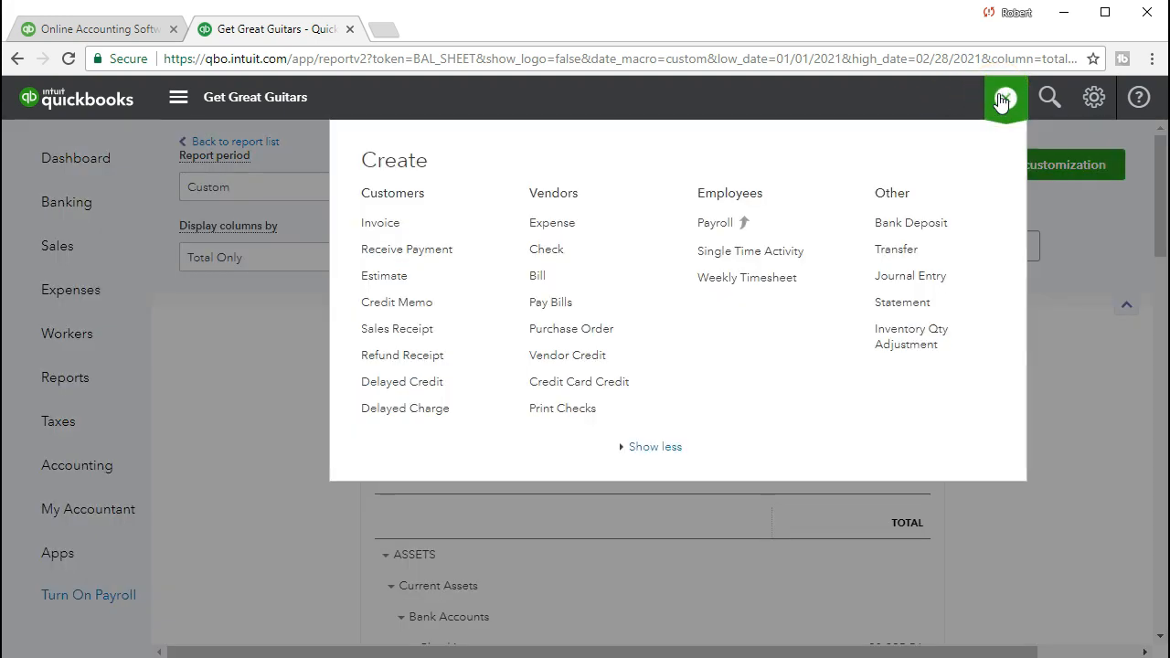
click(411, 226)
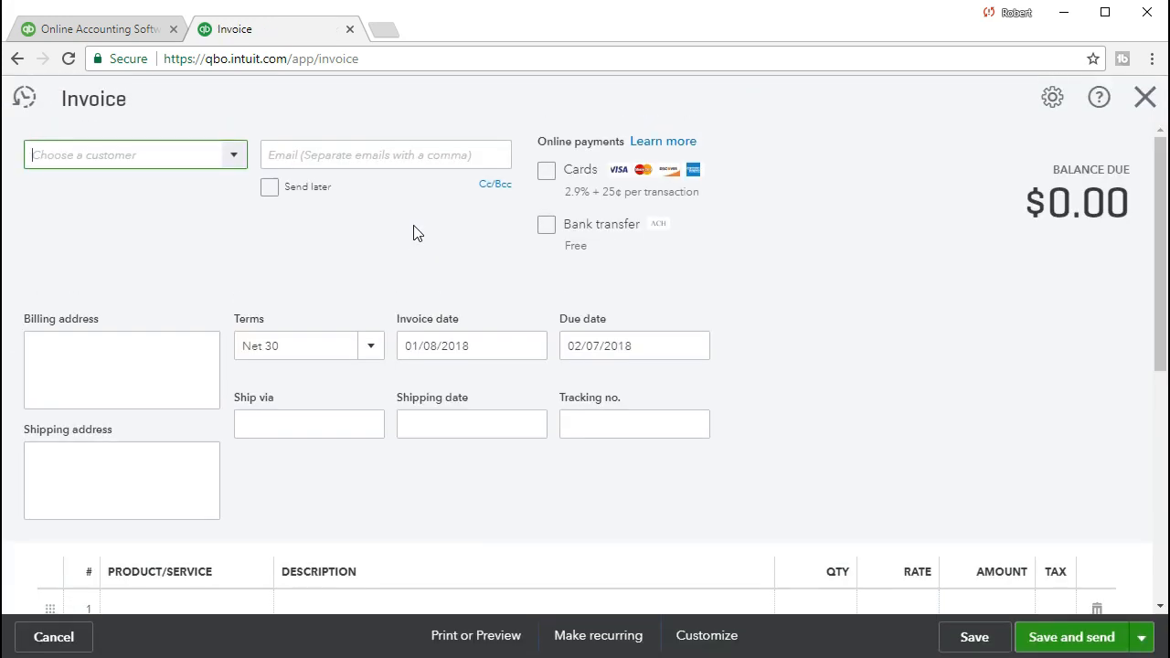
click(232, 156)
text(Sam The Guitar Man)
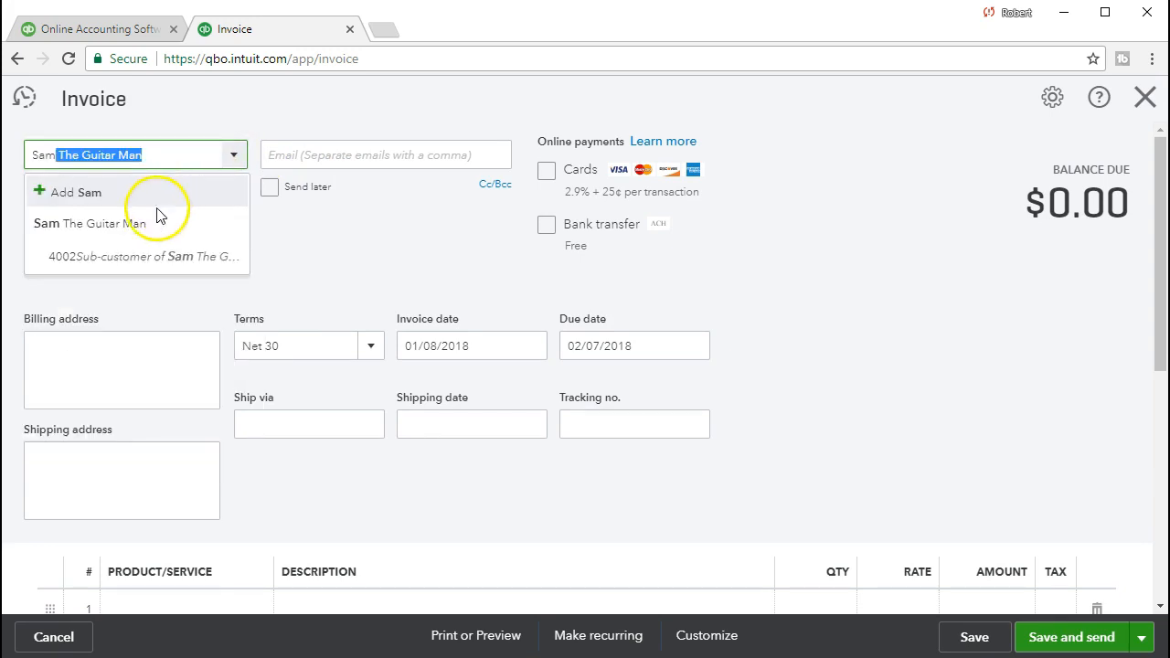
click(137, 225)
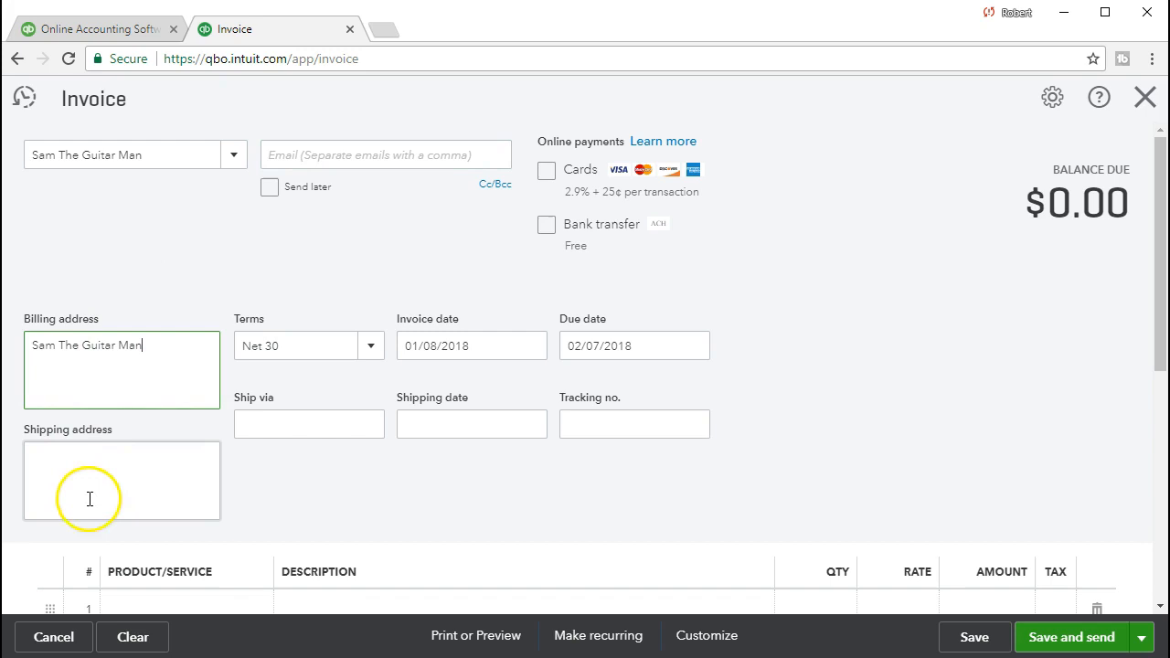
Add the customer's postal address beneath the name in the billing address, leaving the shipping address blank.
click(160, 350)
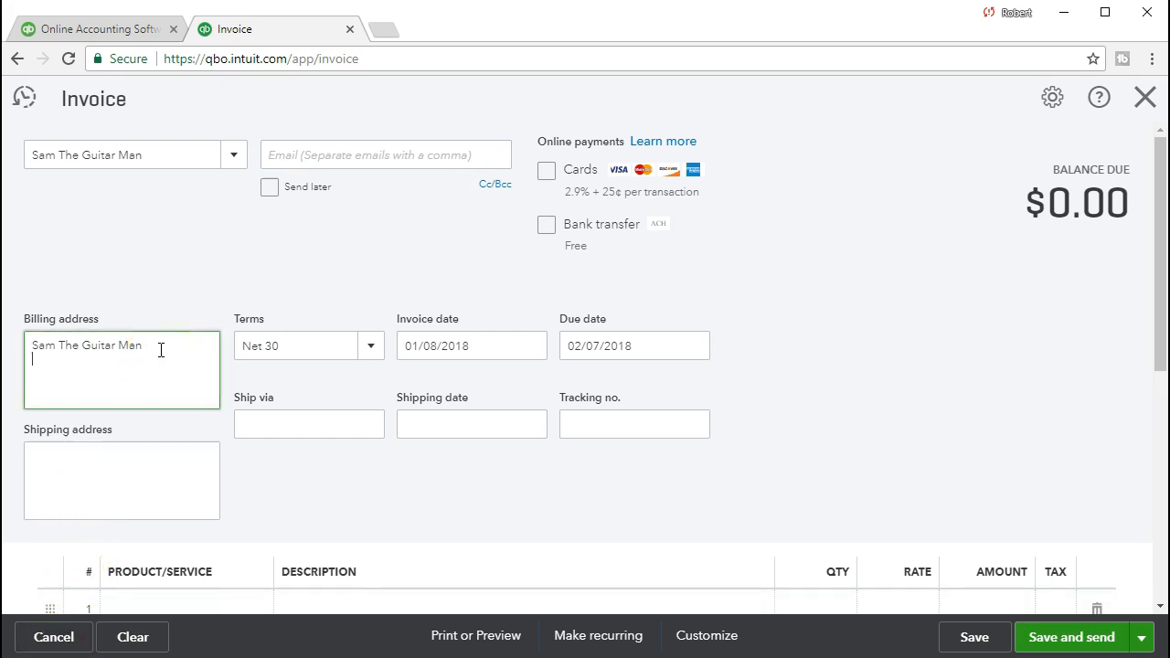
text(400 Disney Way #337, Anaheim, CA 92802)
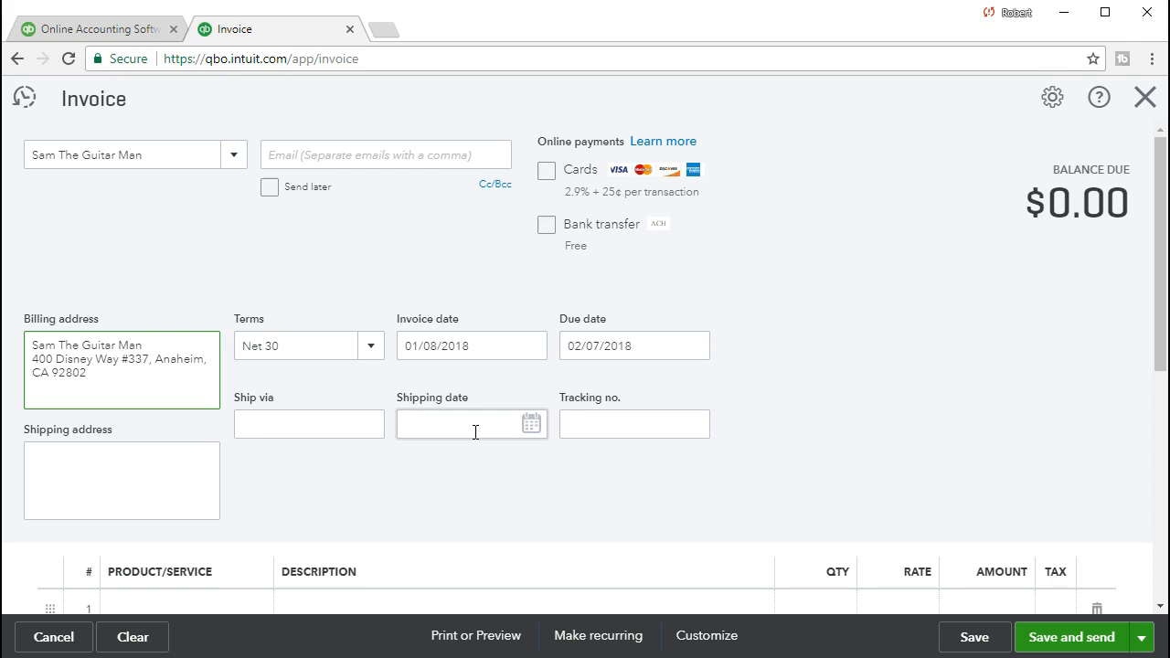
key(Tab)
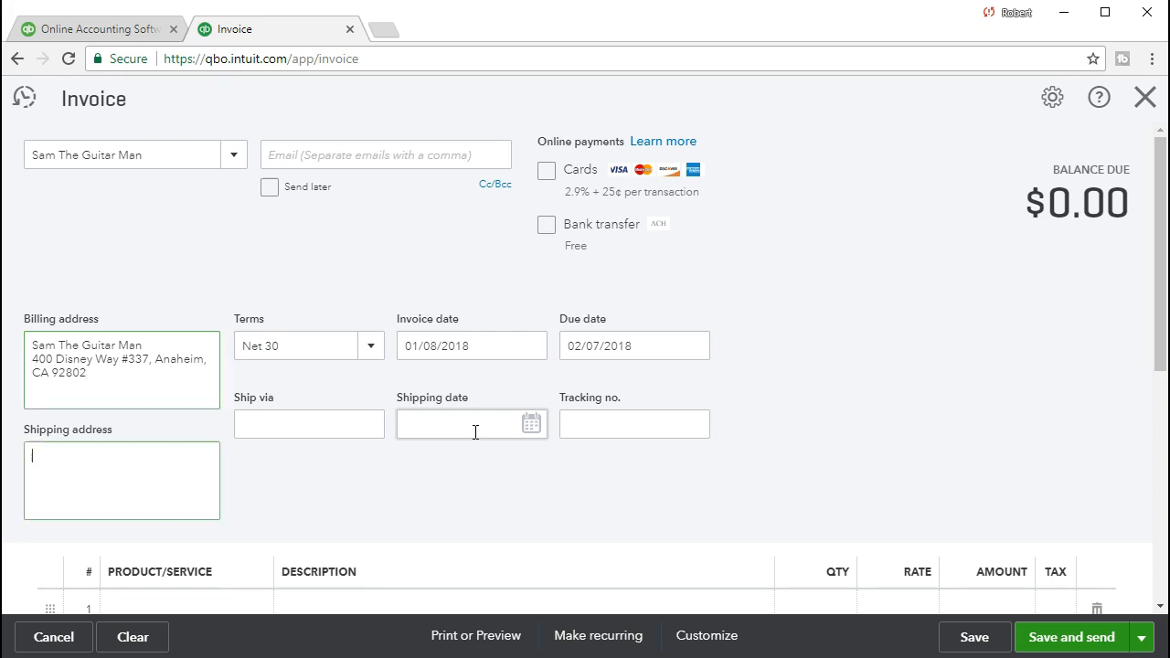
key(Tab)
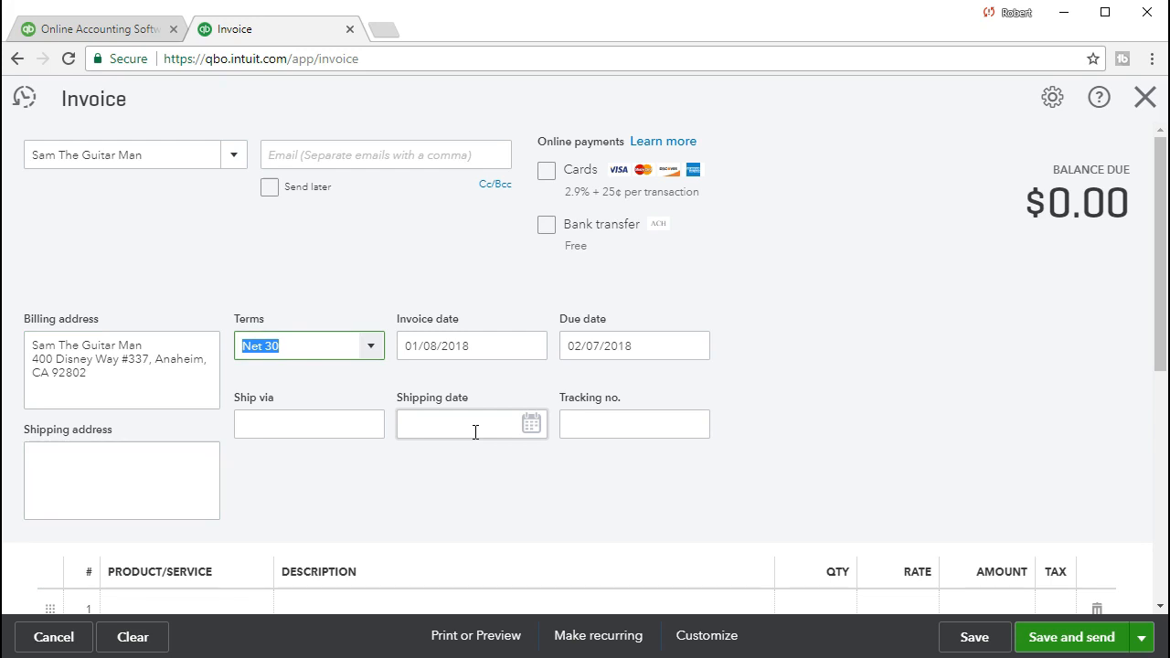
Set the invoice date to 03/02/2021 and keep the payment terms at Net 30.
key(Tab)
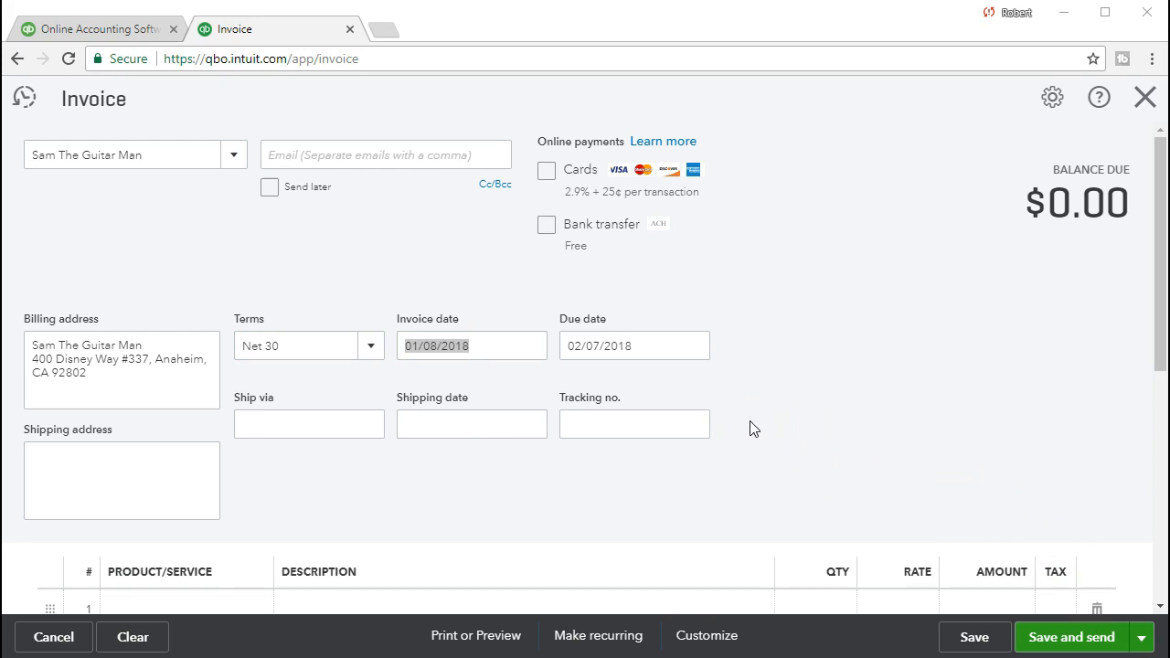
drag(406, 349, 289, 356)
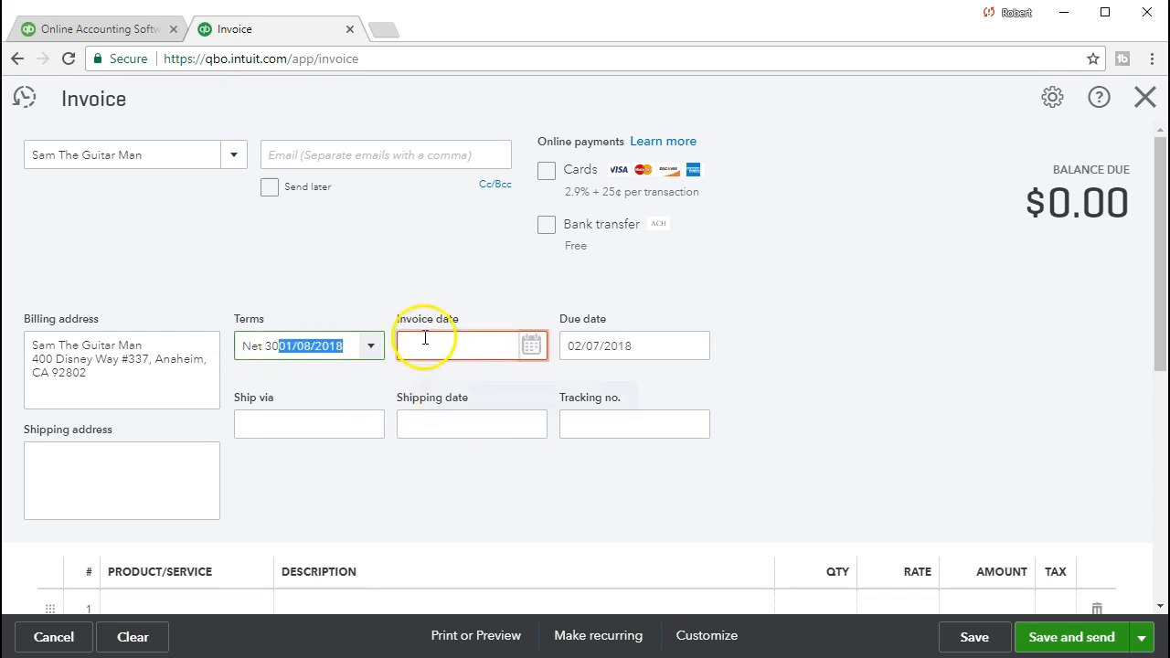
key(BackSpace)
key(Tab)
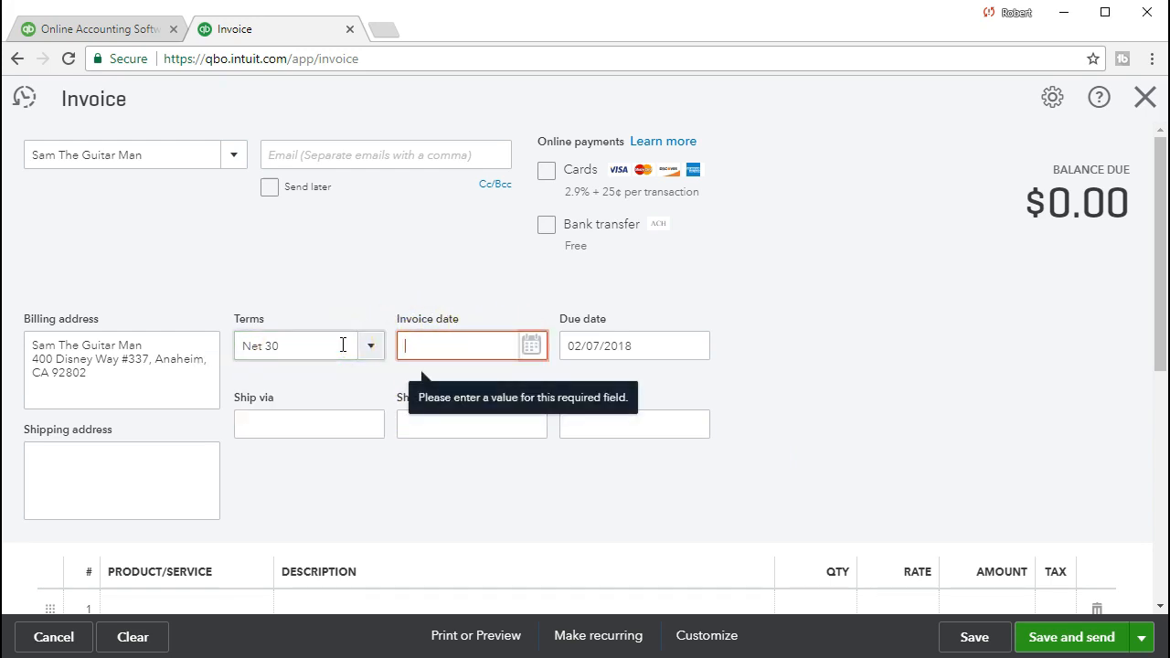
text(03/02/2021)
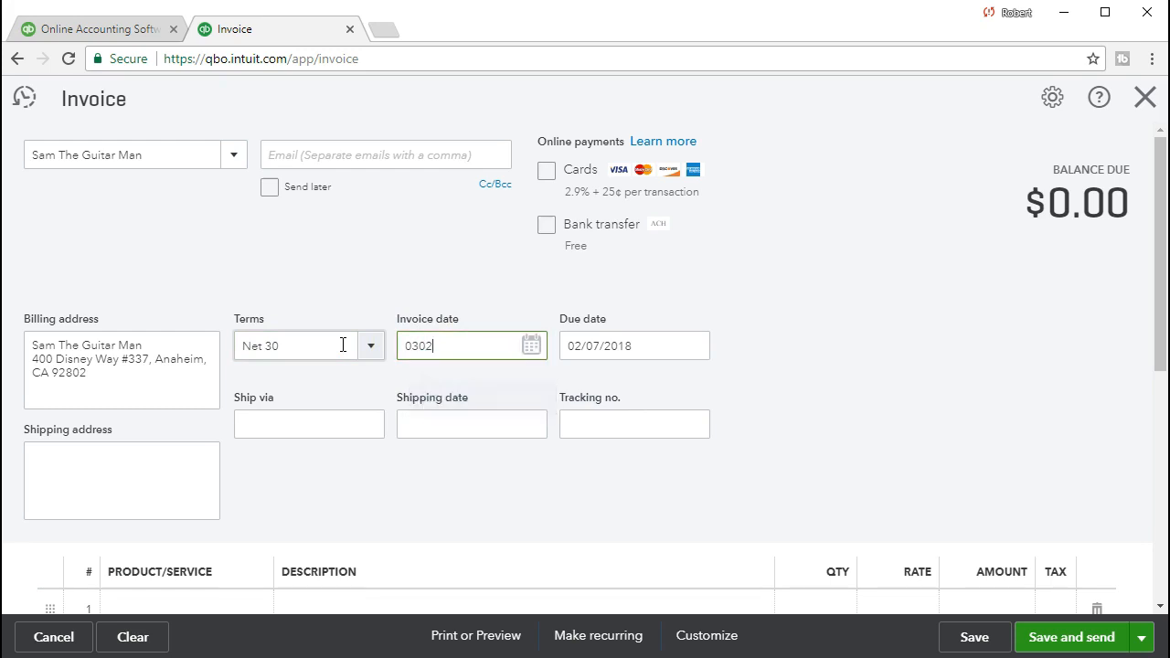
key(Tab)
click(441, 393)
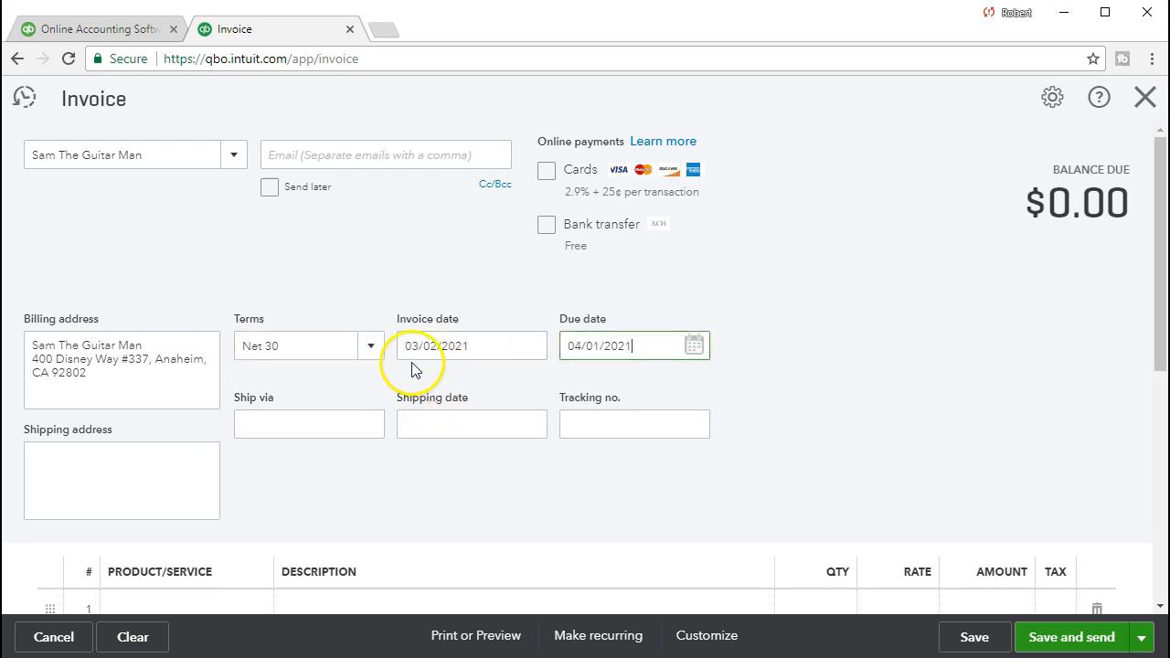
Advance the invoice date by one day to 03/03/2021.
click(433, 352)
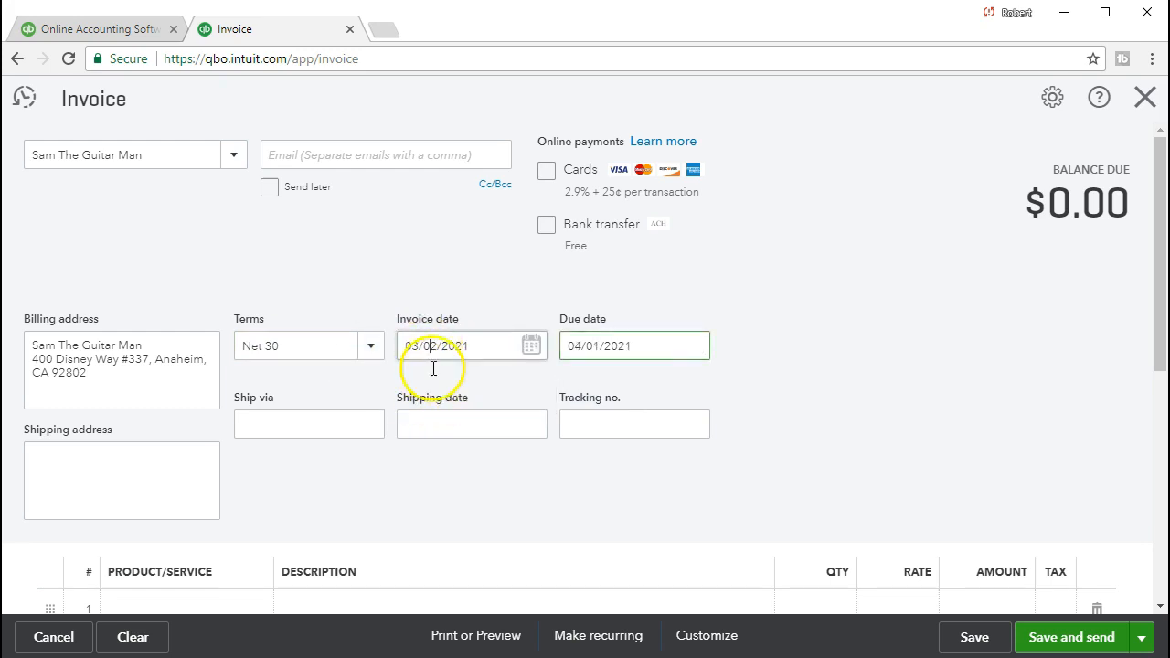
key(plus)
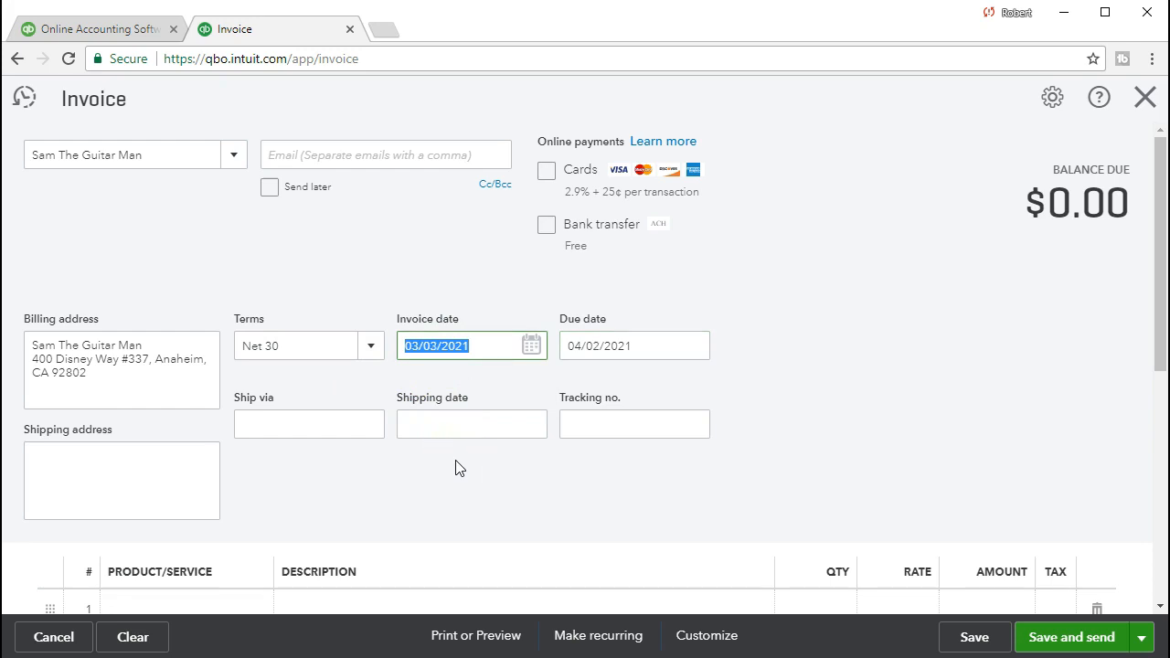
key(Tab)
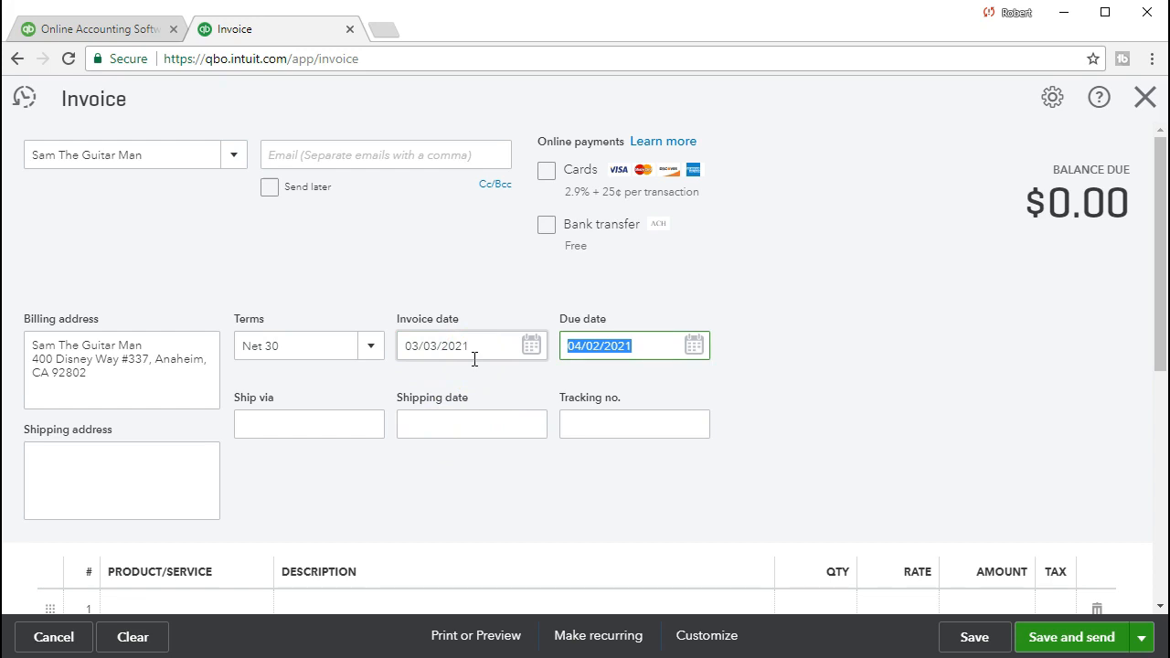
Add the product ELP (Epiphone Les Paul) as the first invoice line, accepting its default quantity, rate and tax setting.
key(Tab)
key(Tab)
key(Tab)
key(Tab)
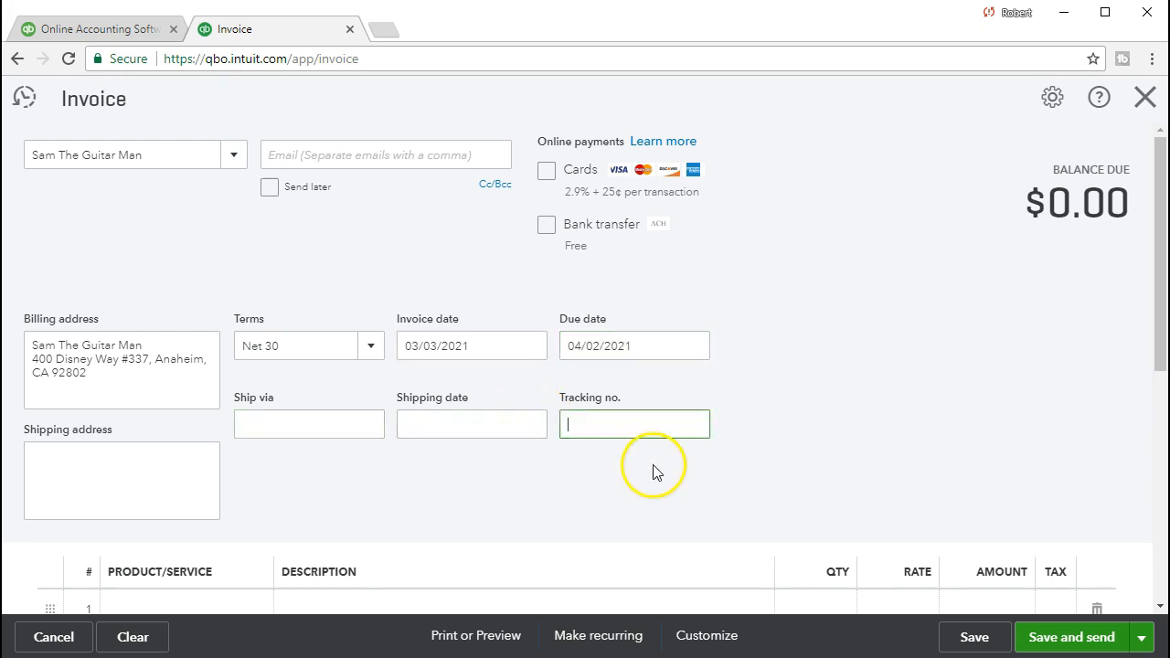
click(640, 439)
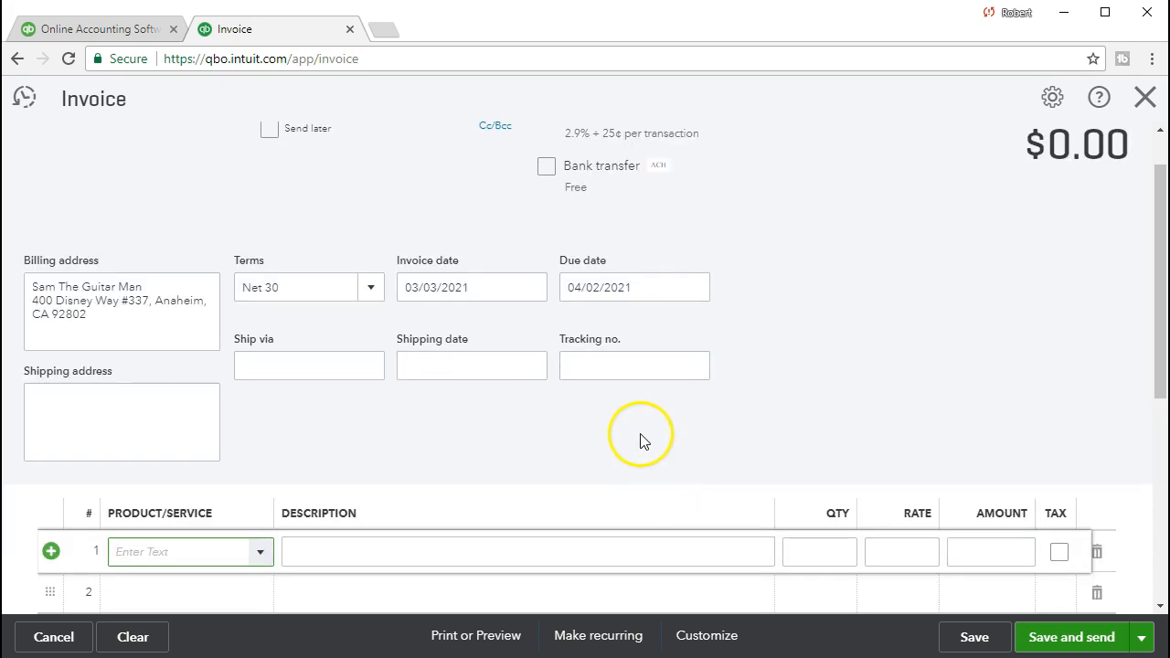
scroll(640, 439, down, 1)
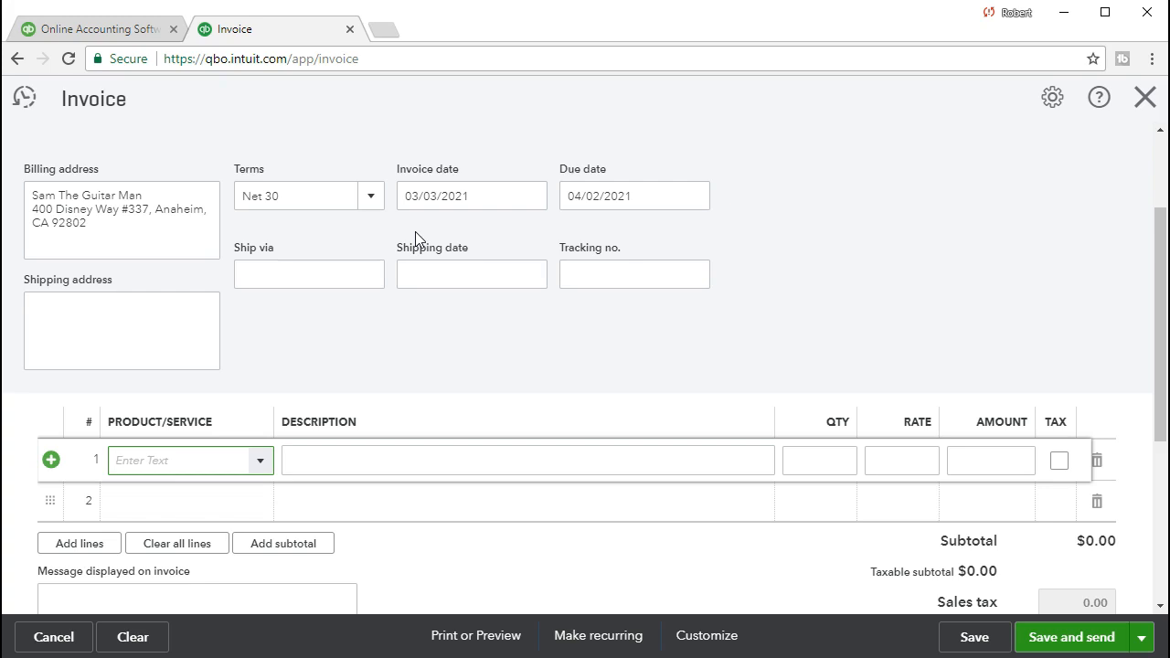
text(El)
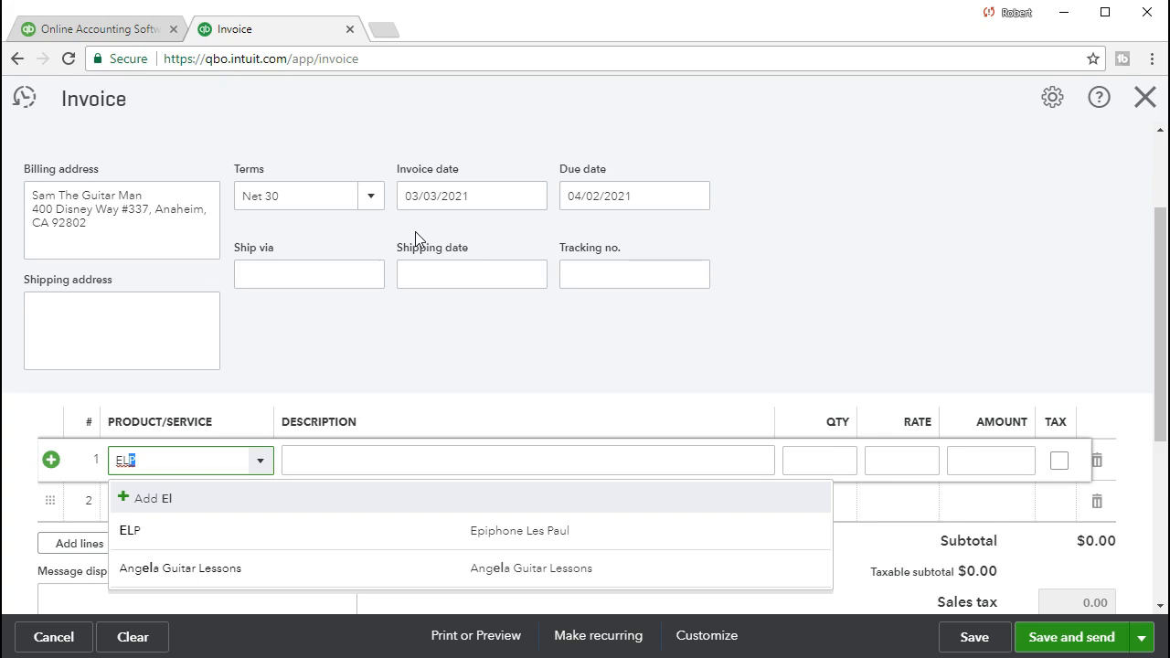
key(Tab)
key(Tab)
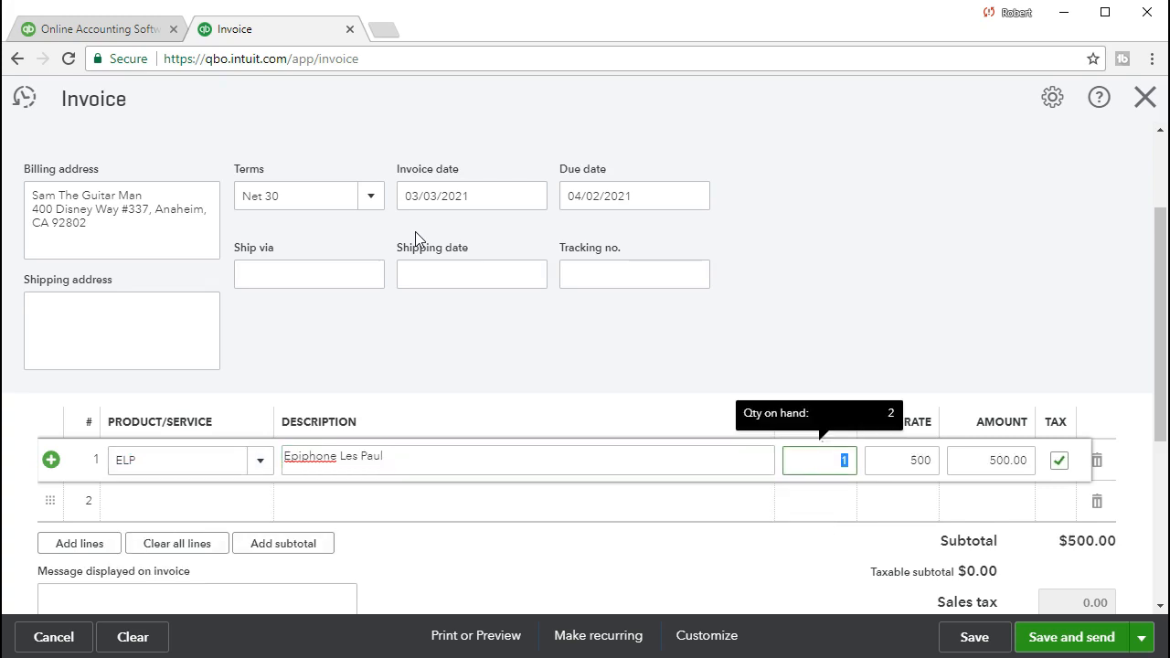
key(Tab)
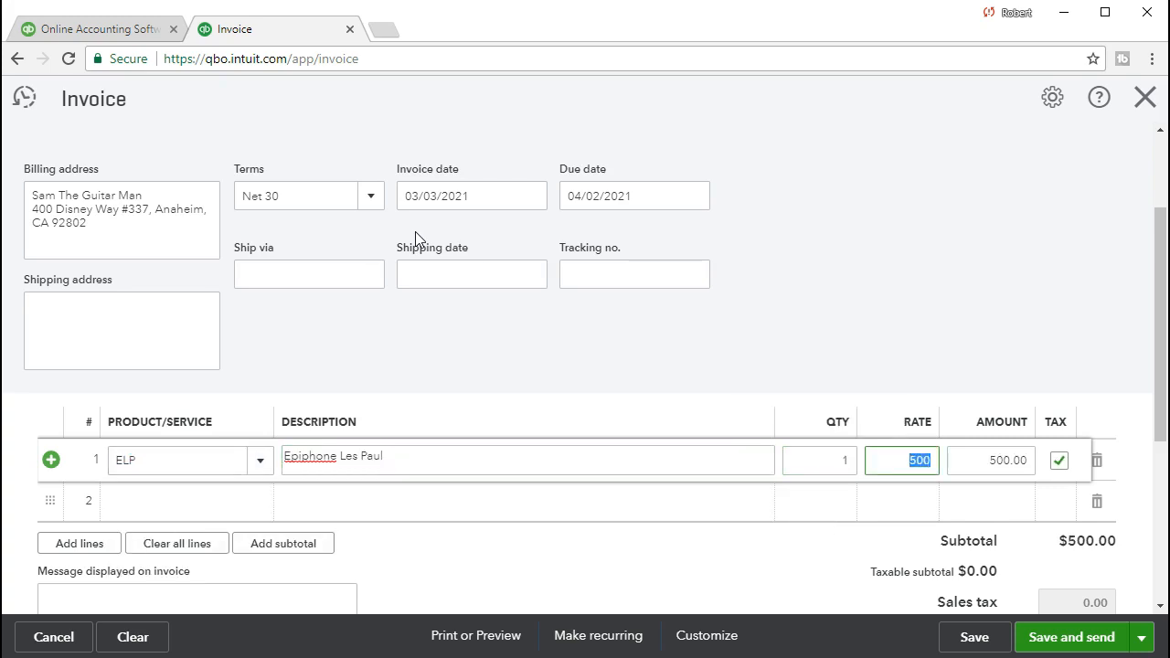
key(Tab)
scroll(595, 334, down, 1)
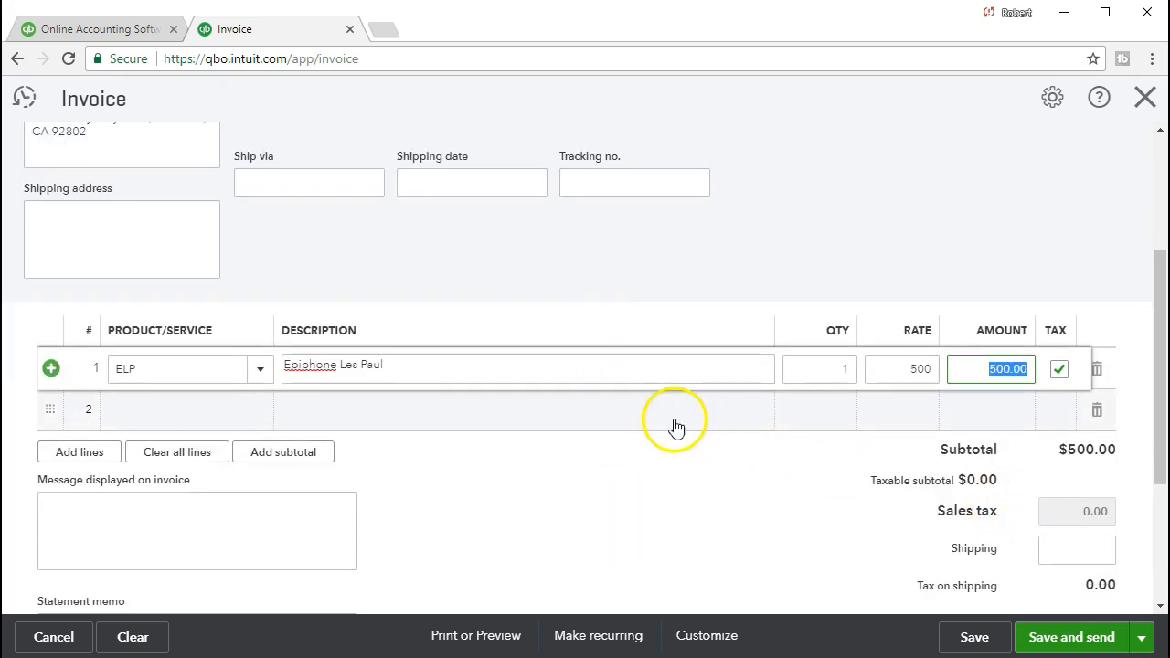
click(640, 416)
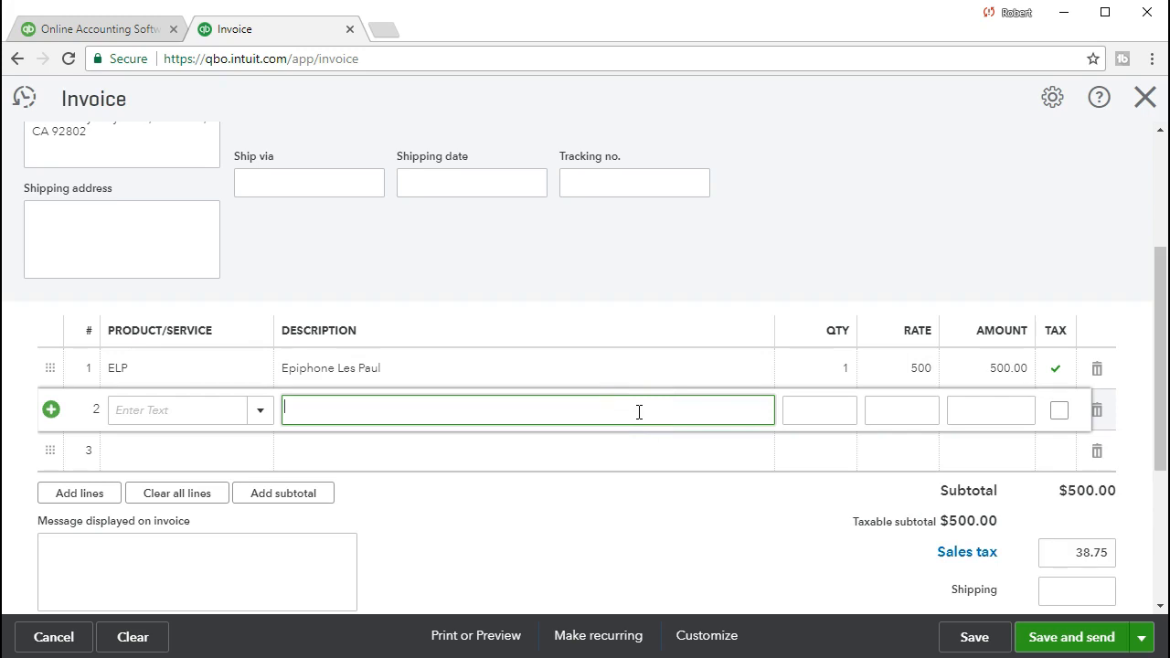
scroll(676, 425, down, 1)
click(894, 480)
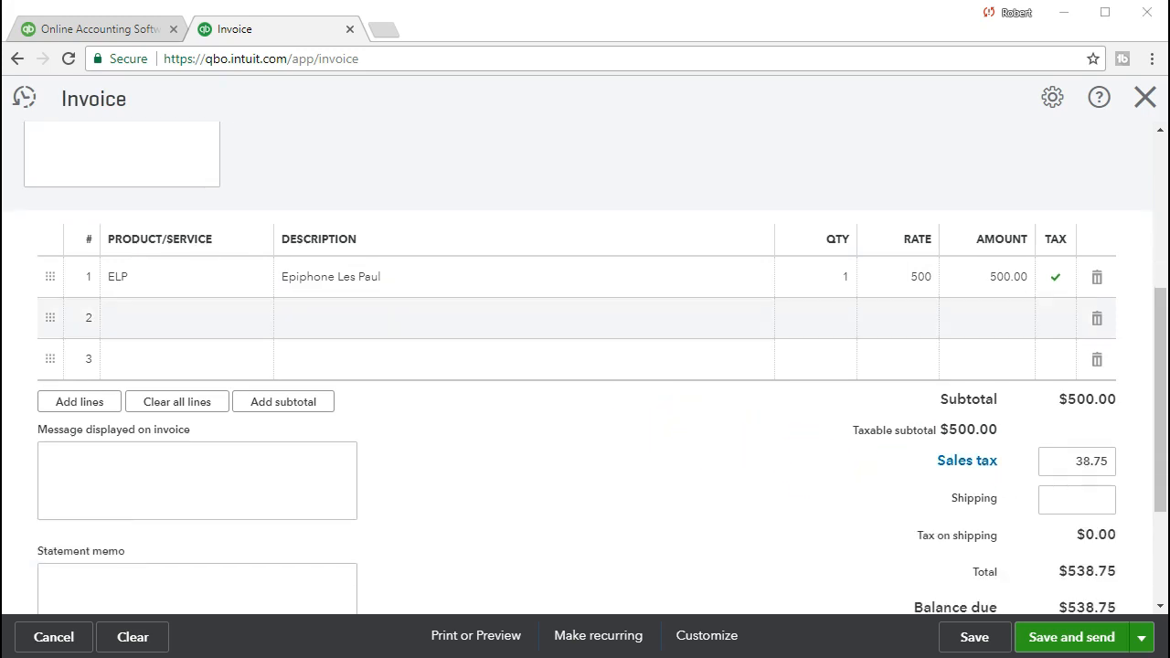
Calculate 5% sales tax on the $500 subtotal (500 × .05) in Calculator and close it.
drag(1169, 203, 598, 135)
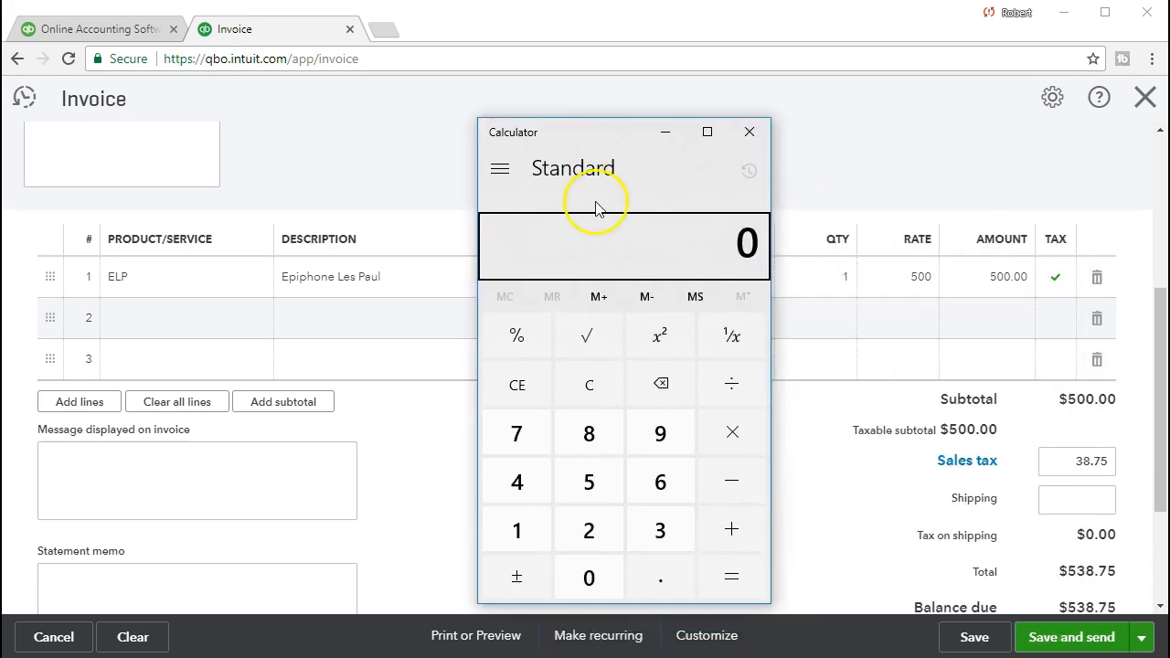
click(593, 391)
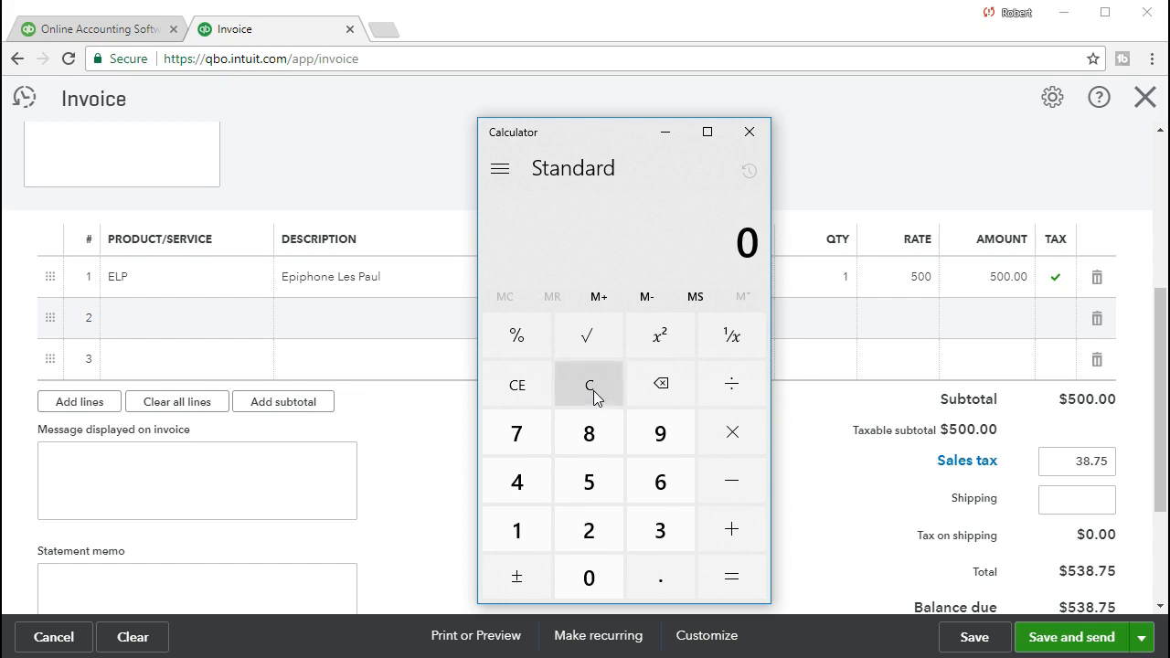
text(500*.05)
key(Return)
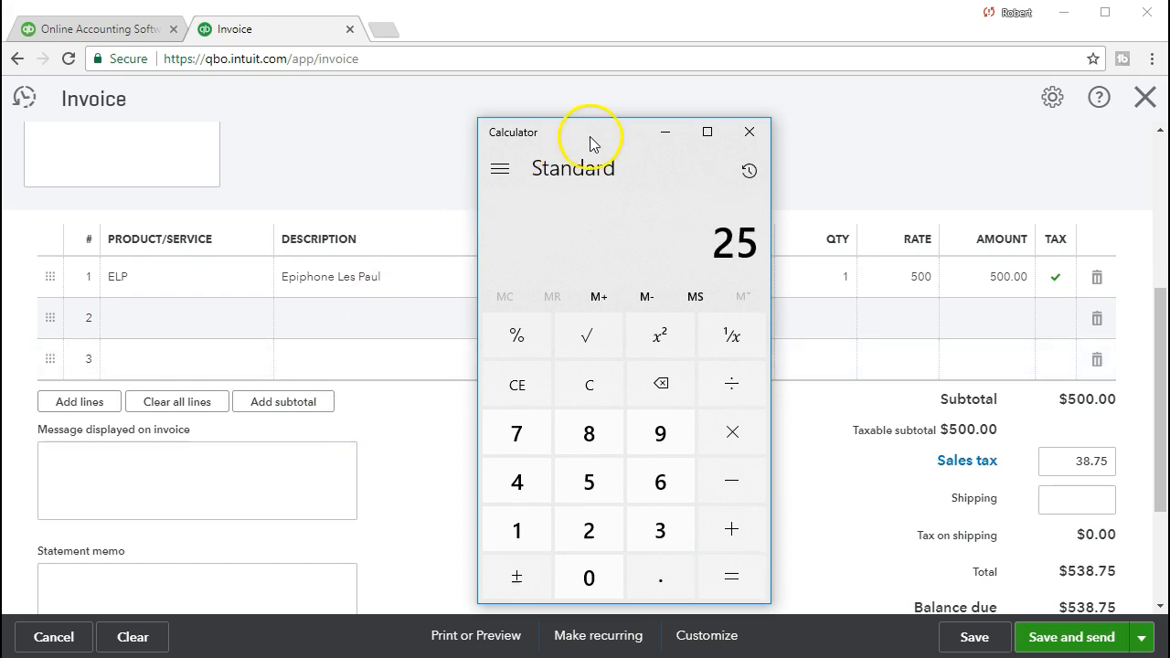
click(749, 132)
Override the invoice's sales tax amount with 25.00 and keep the change.
click(1070, 459)
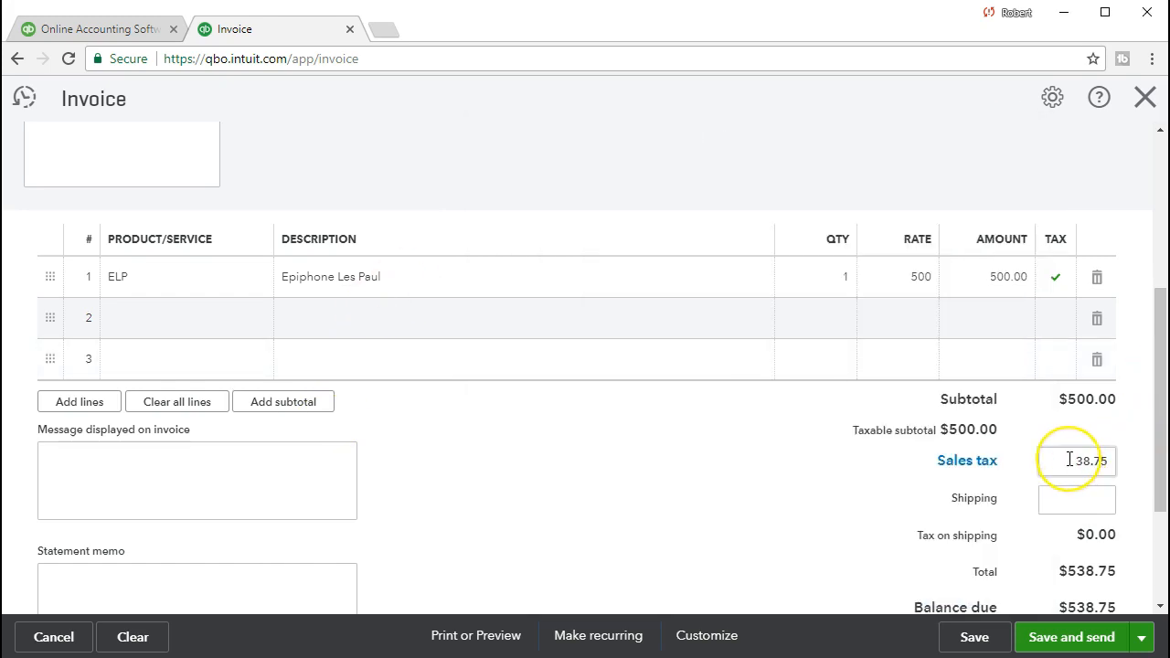
text(25)
key(Tab)
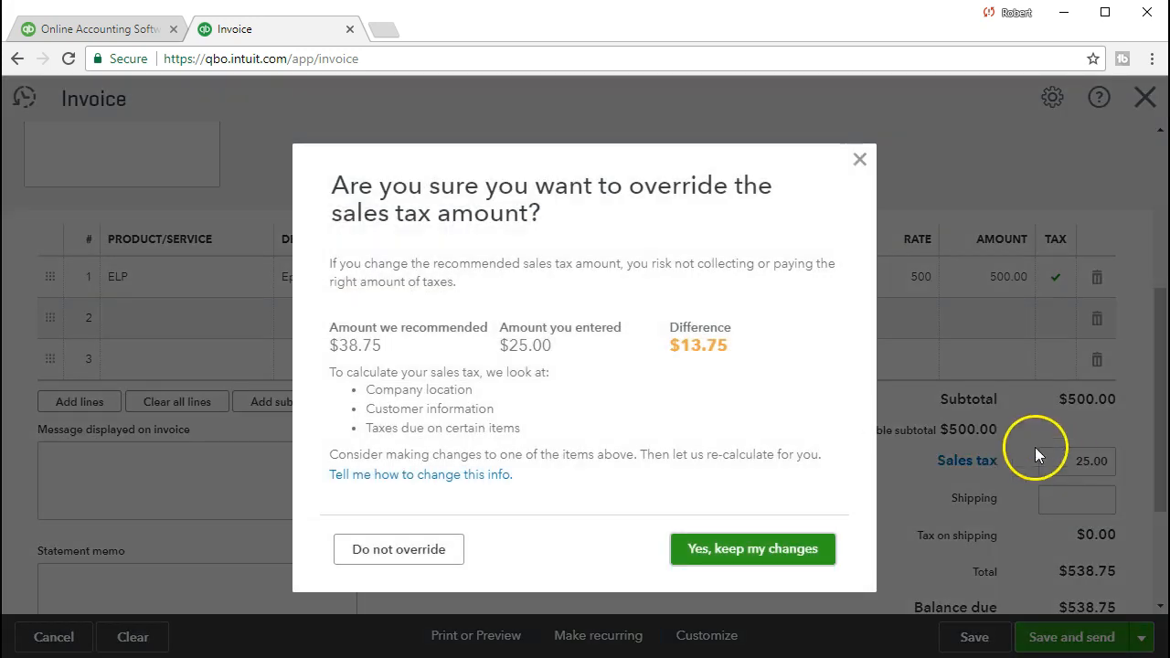
click(742, 548)
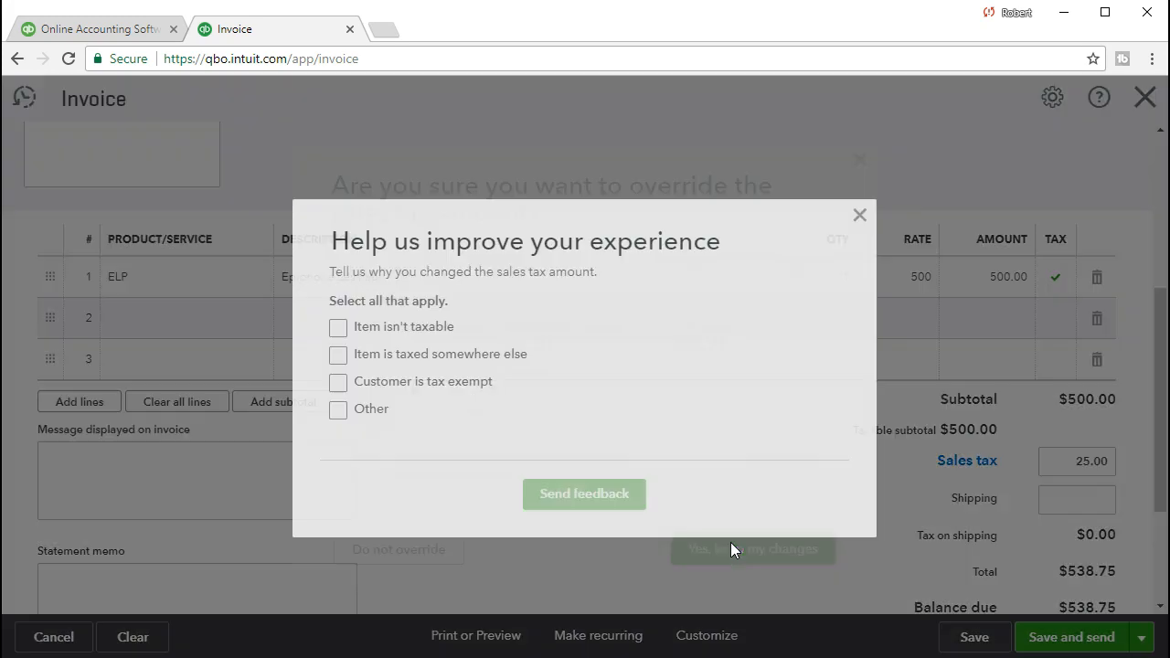
Give Other with the text "Practice problem" as the reason for changing the sales tax and send the feedback.
click(338, 409)
click(418, 431)
text(Pr)
key(Down)
key(Return)
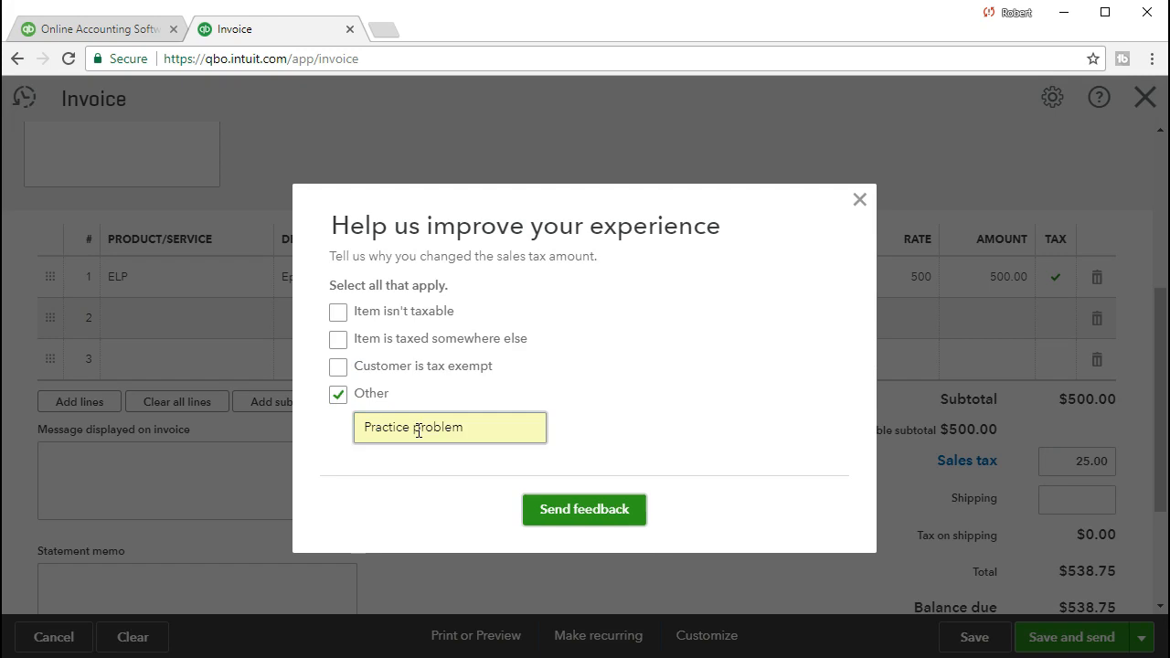
click(552, 519)
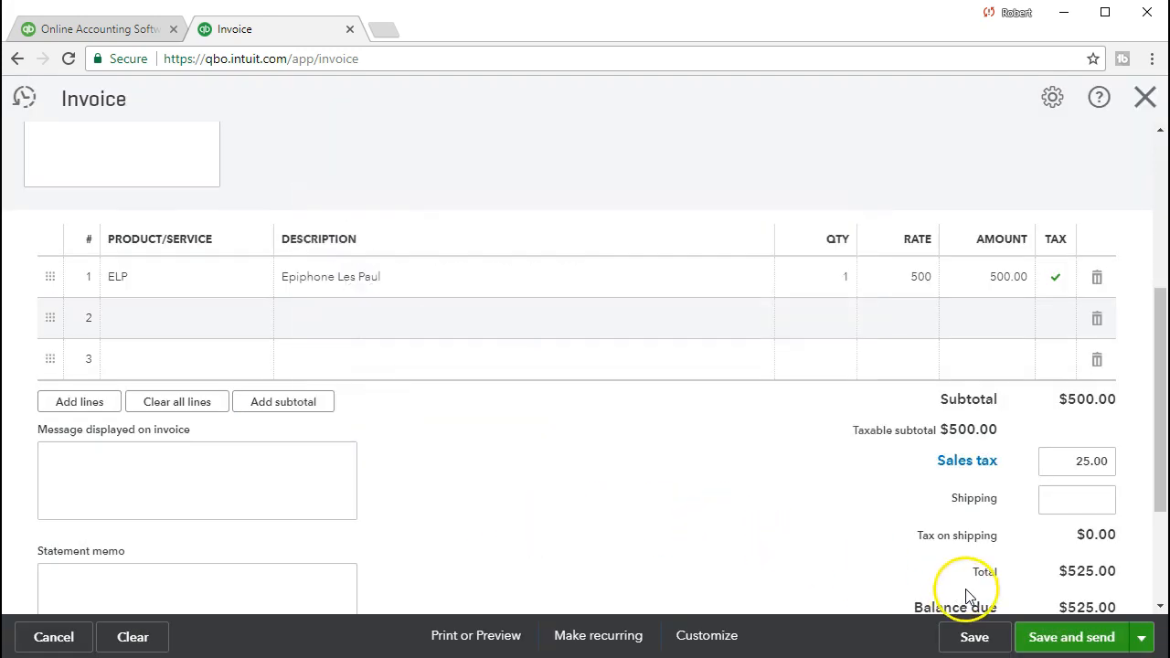
Review the invoice's header details, line item, sales tax, shipping and balance due.
scroll(1017, 567, down, 1)
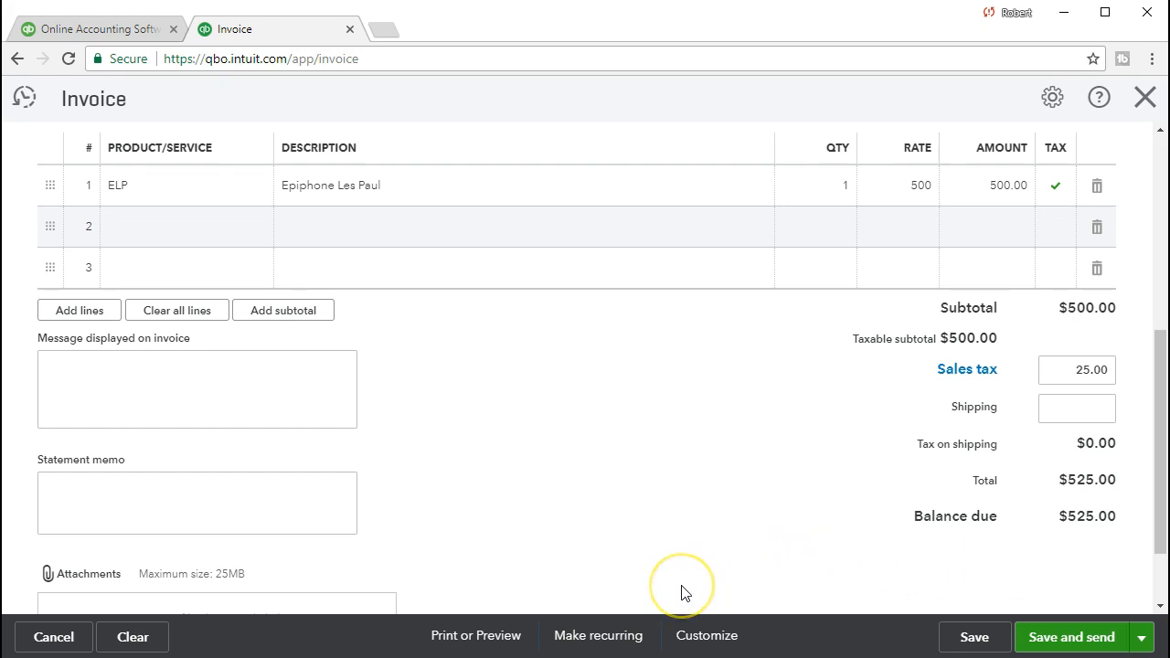
scroll(682, 591, up, 5)
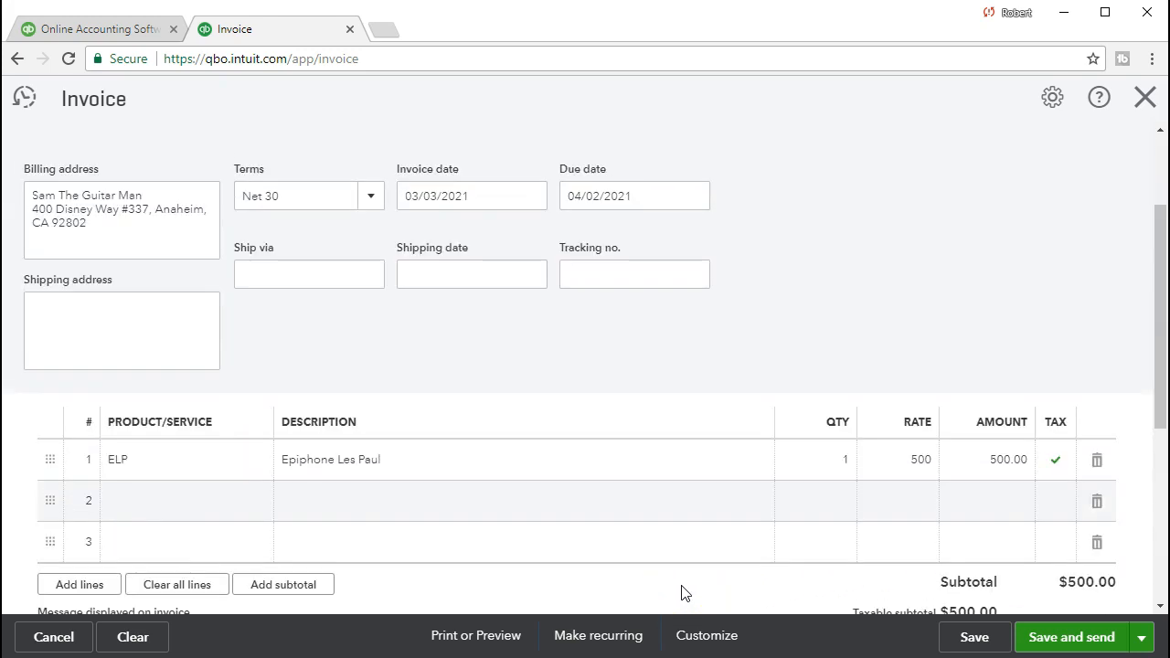
click(434, 421)
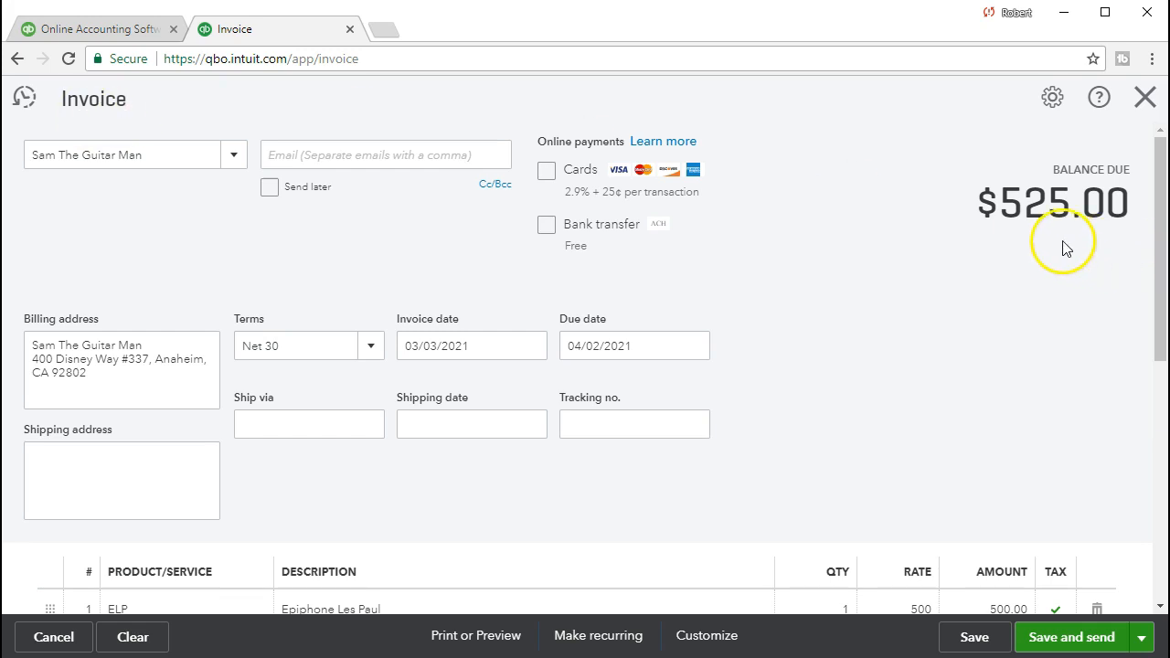
scroll(1008, 360, down, 1)
scroll(1008, 360, down, 3)
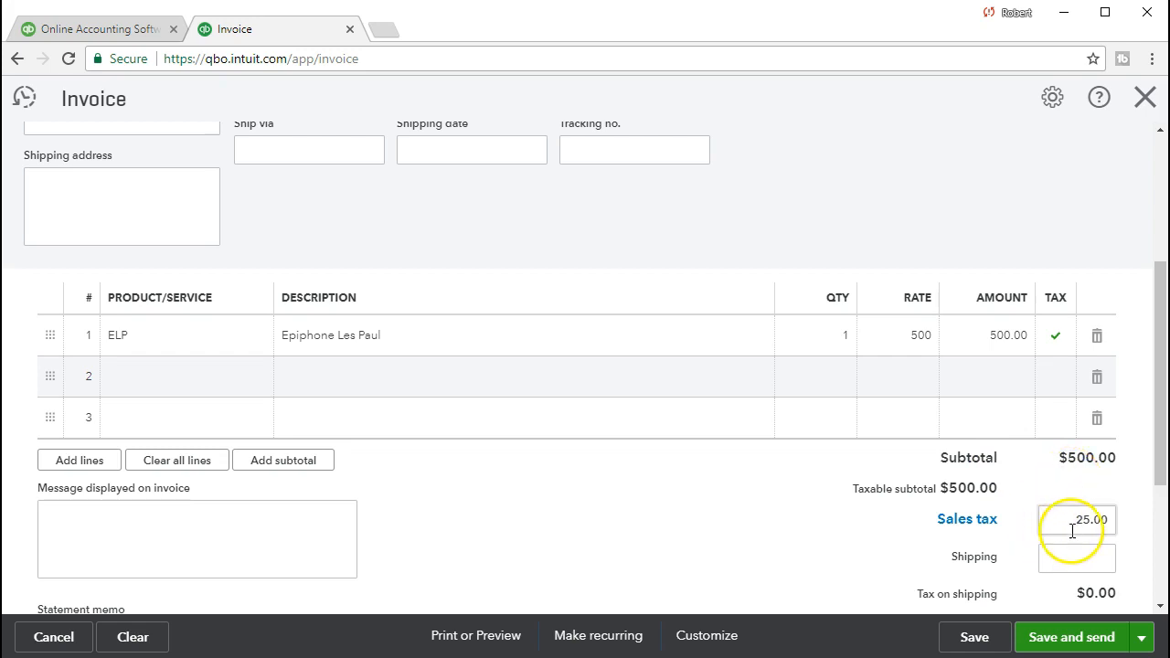
scroll(1075, 534, down, 1)
click(1082, 478)
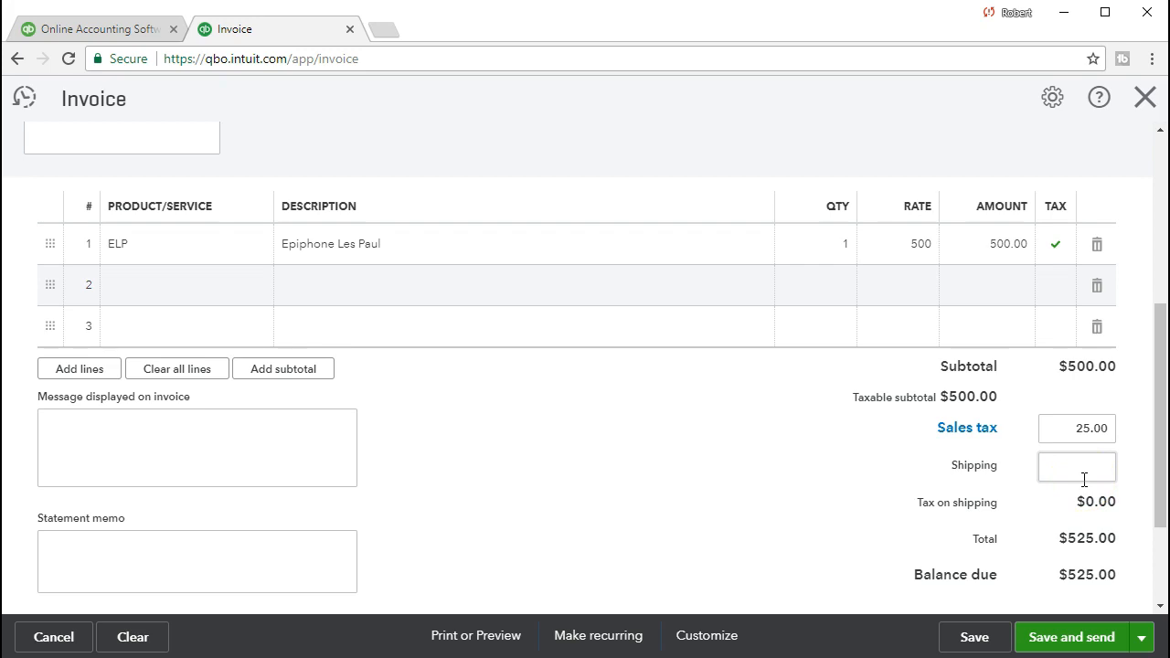
click(755, 562)
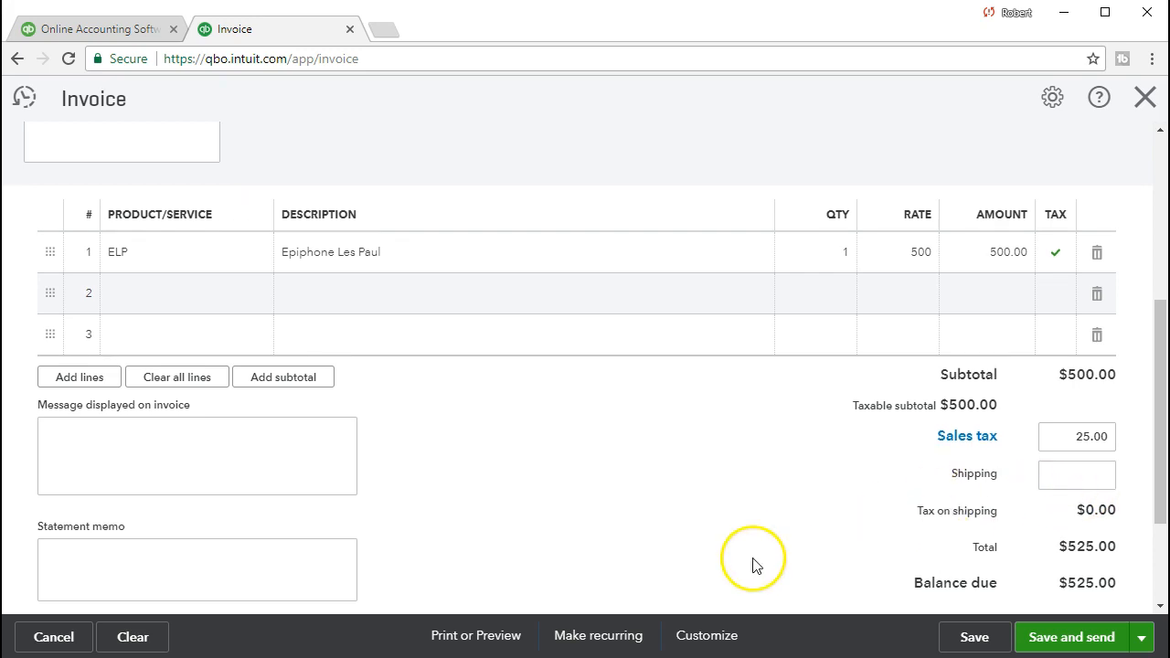
scroll(755, 562, up, 2)
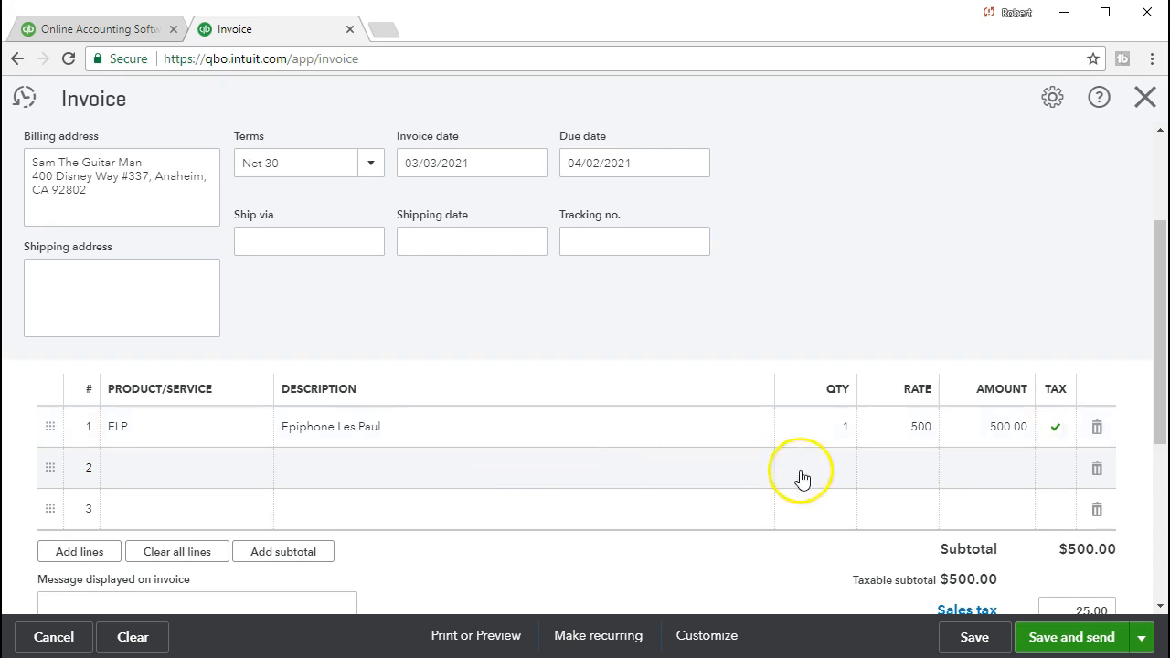
click(902, 445)
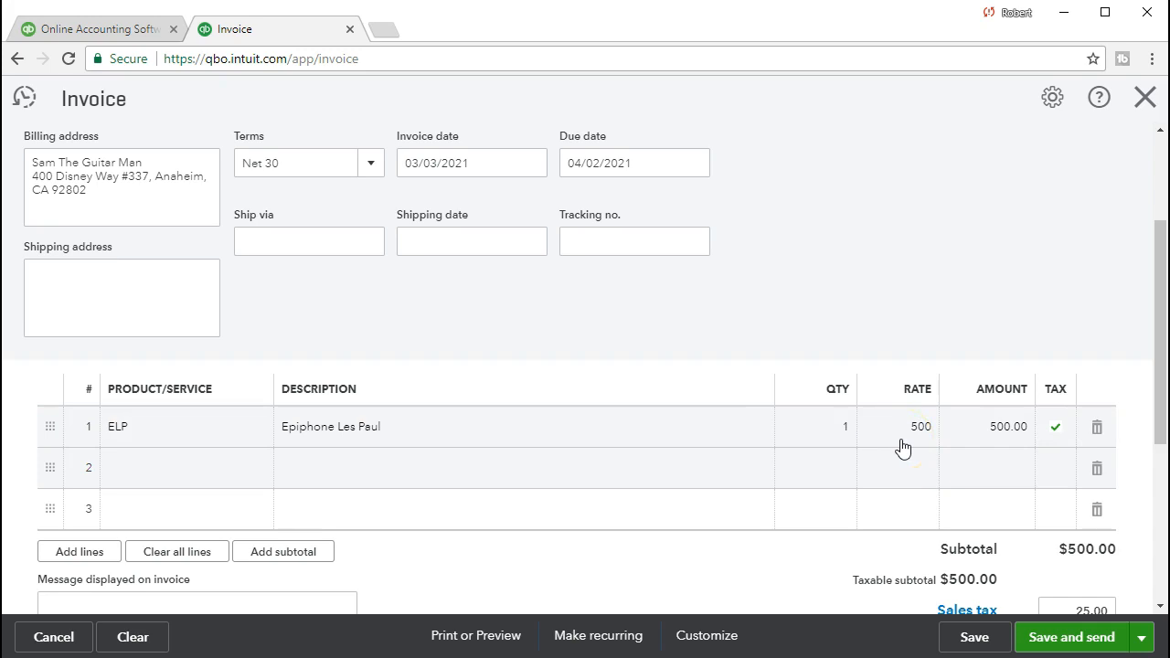
click(759, 472)
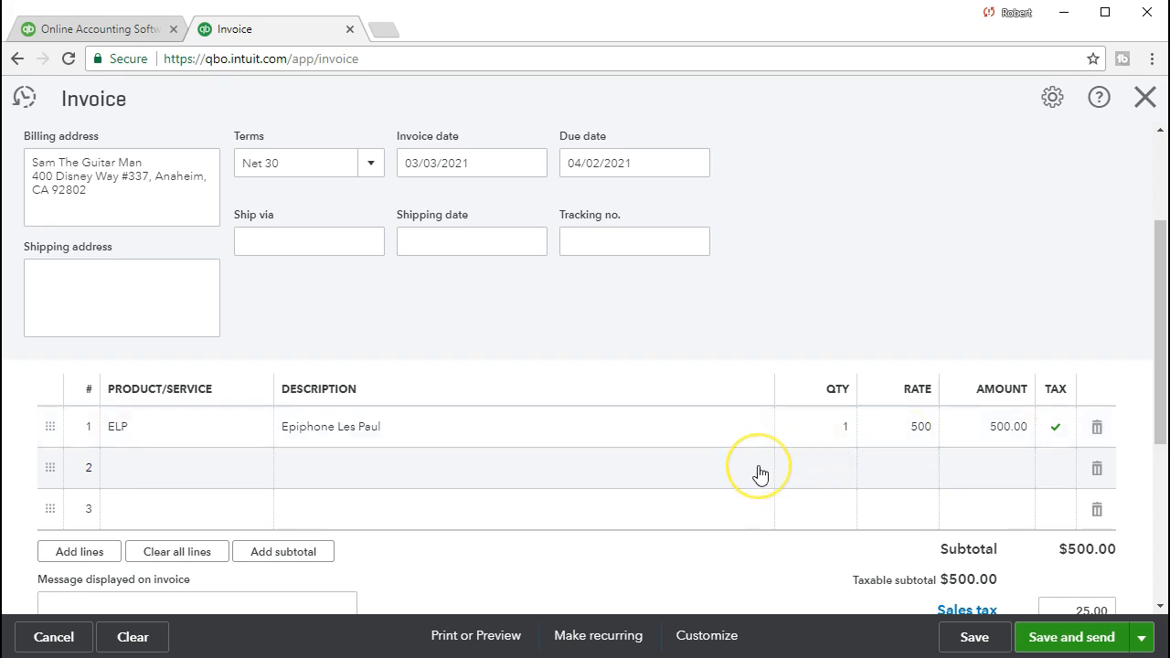
Save the completed invoice and close it without sending.
scroll(759, 468, down, 1)
click(975, 637)
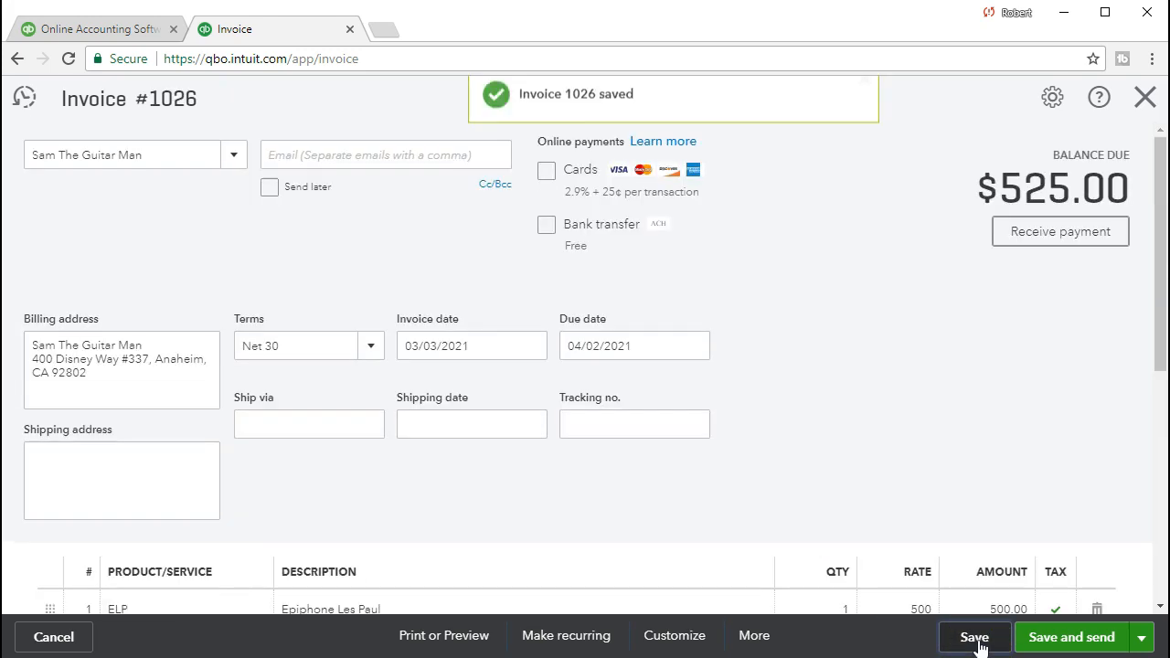
click(1150, 110)
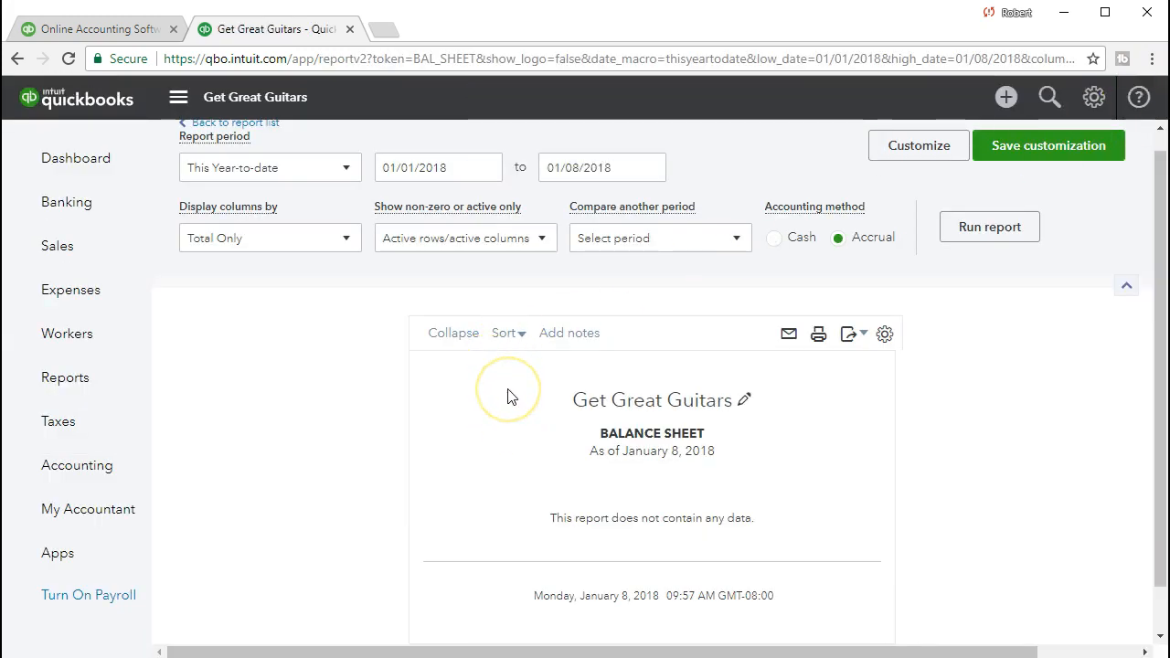
Run the balance sheet for the period 03/01/2021 to 03/31/2021.
scroll(505, 398, up, 1)
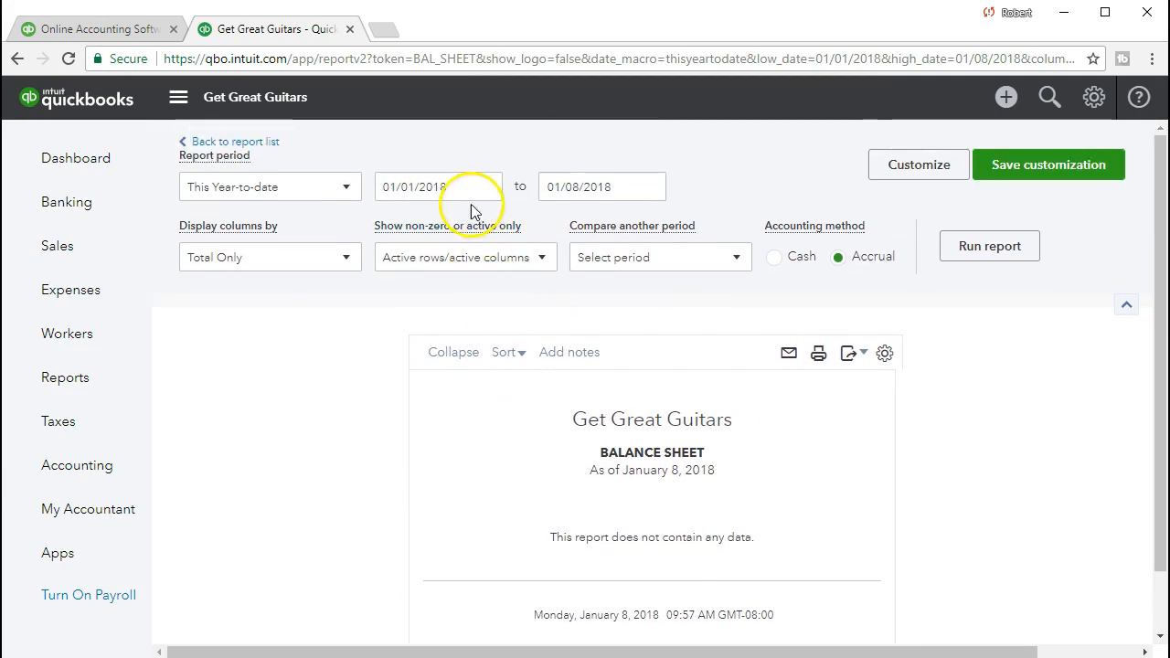
click(419, 187)
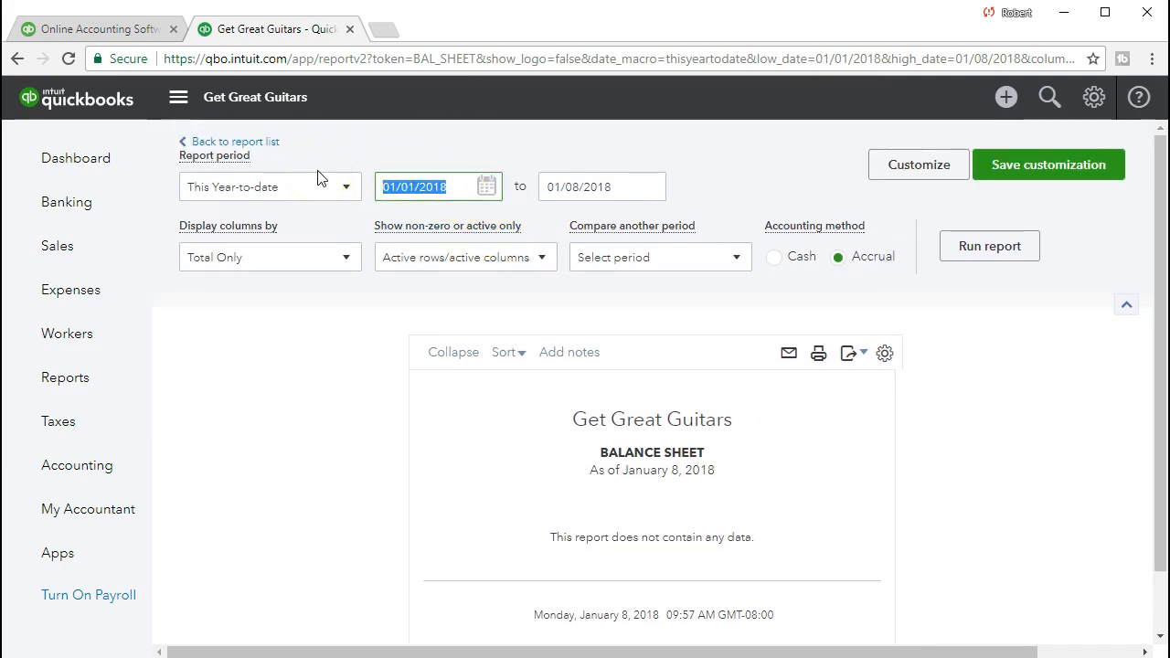
text(03)
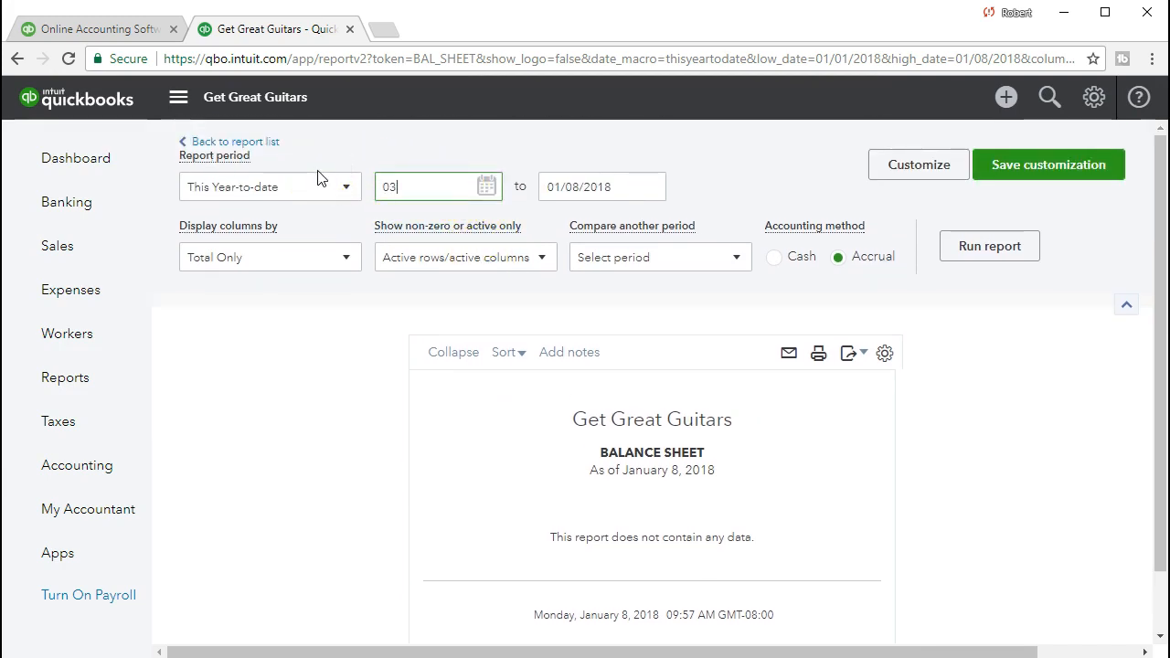
text(/01/202)
text(121)
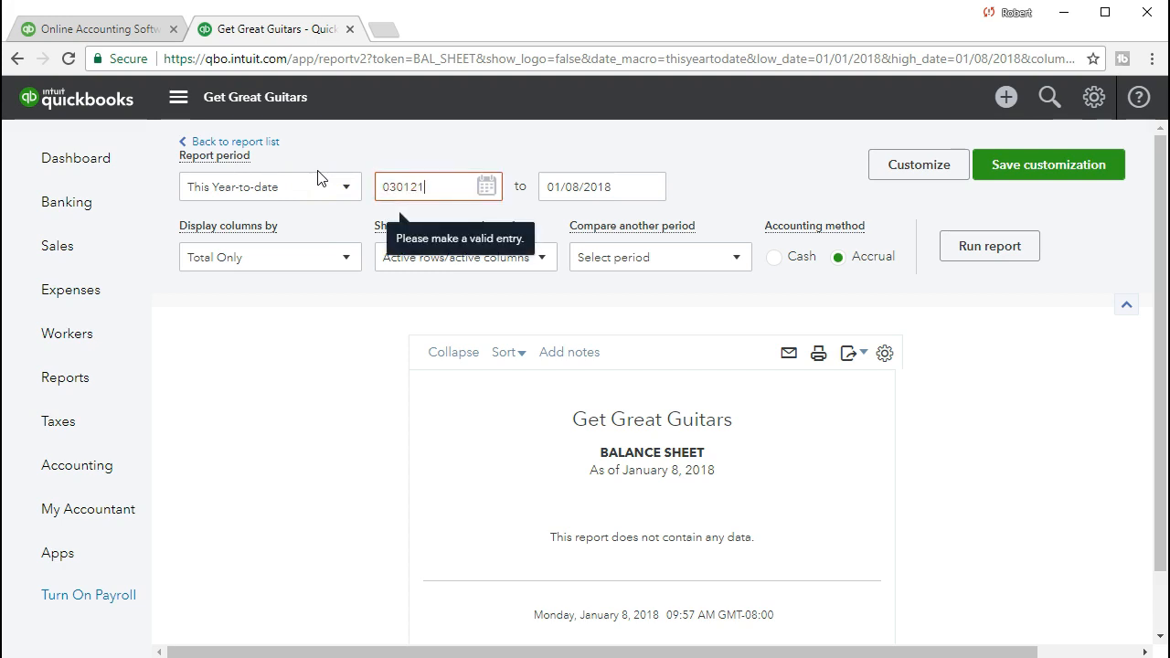
key(Tab)
text(03/31/2021)
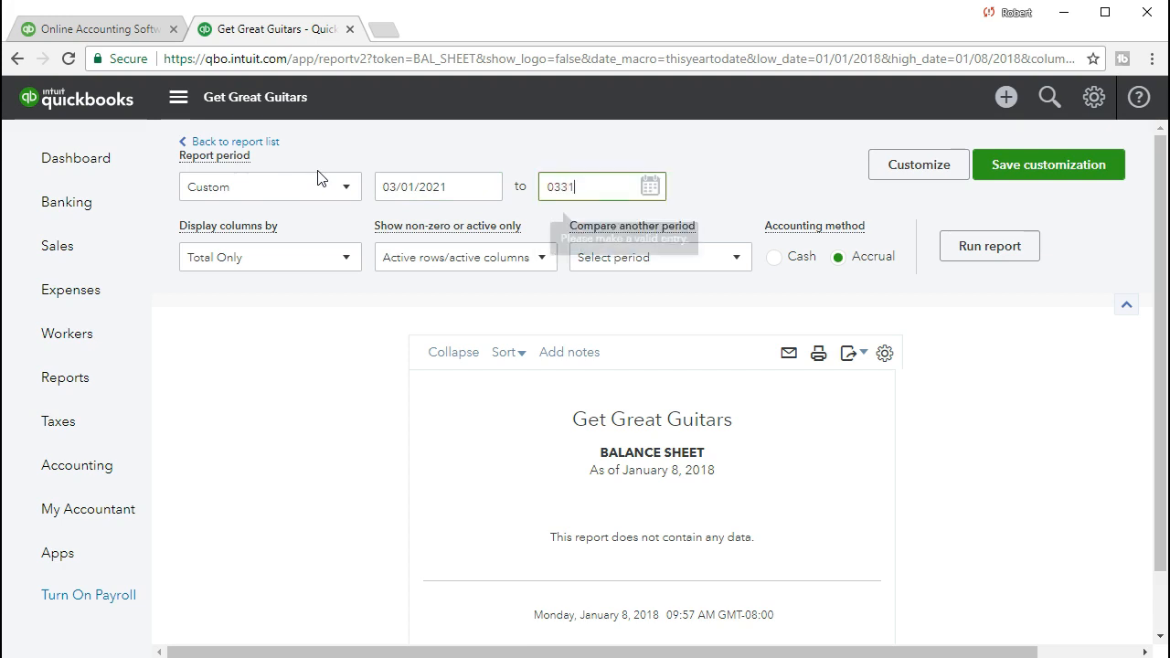
key(Tab)
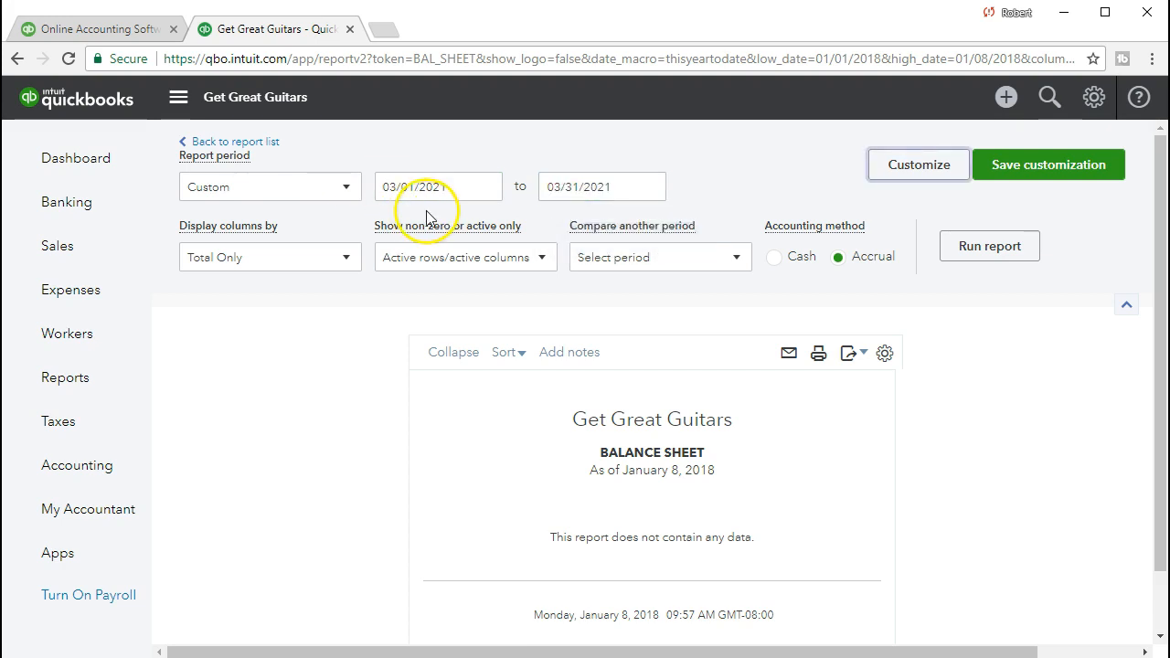
click(995, 258)
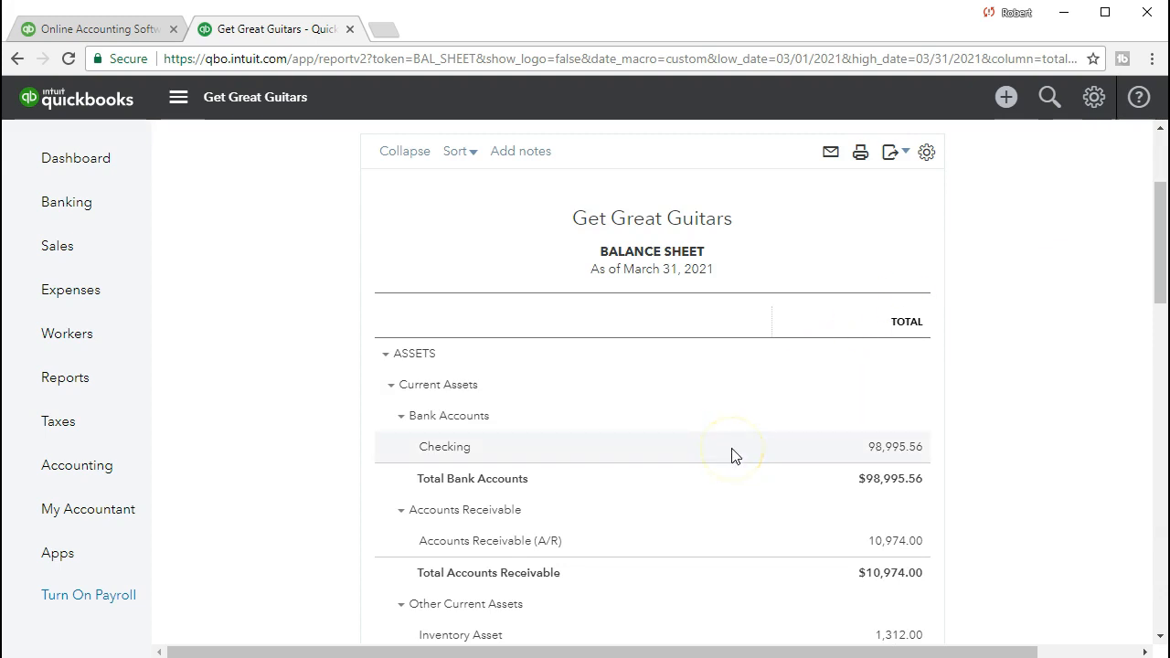
Examine the transactions behind the Accounts Receivable (A/R) balance and return to the balance sheet.
scroll(732, 449, down, 1)
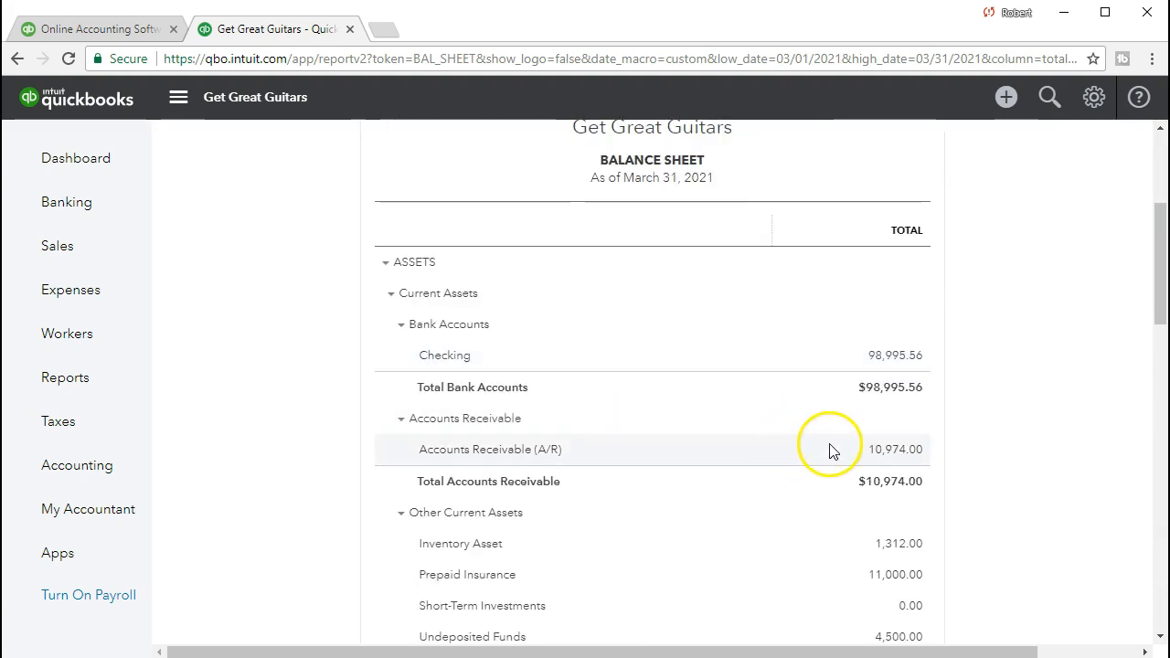
click(892, 452)
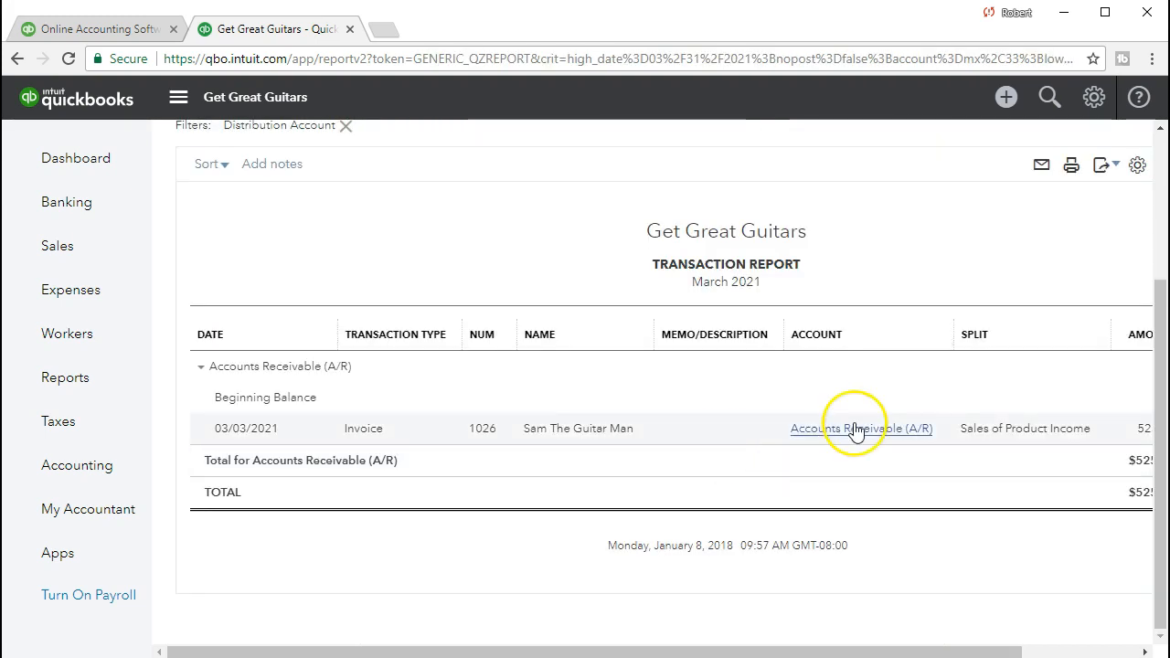
drag(867, 645, 822, 648)
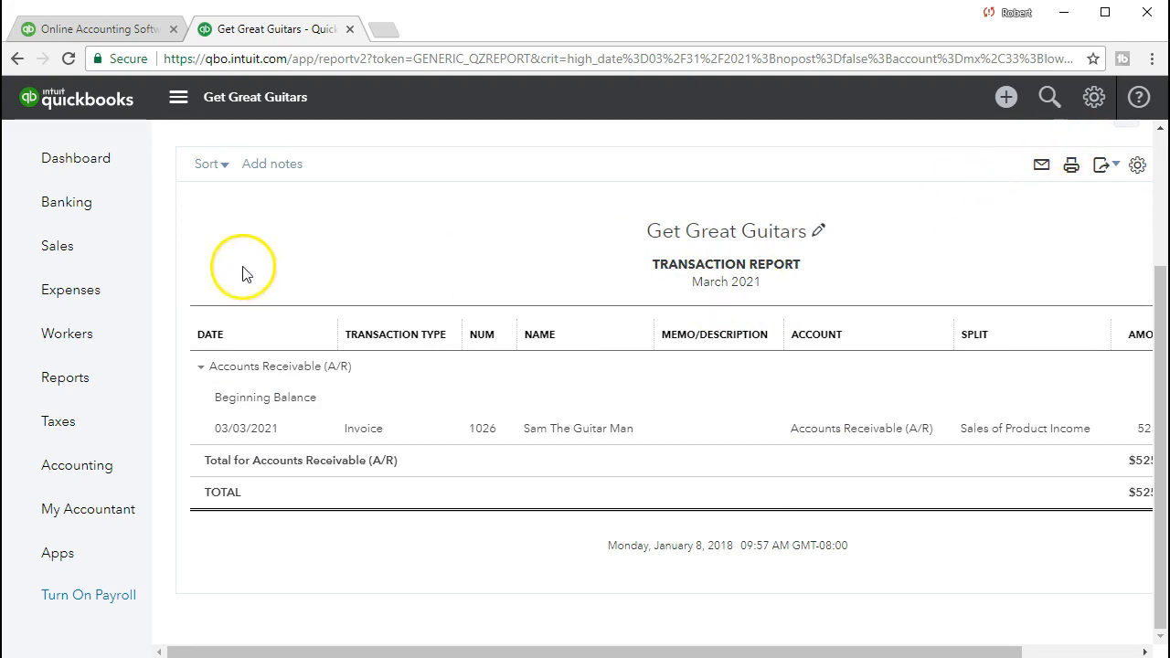
scroll(189, 300, up, 2)
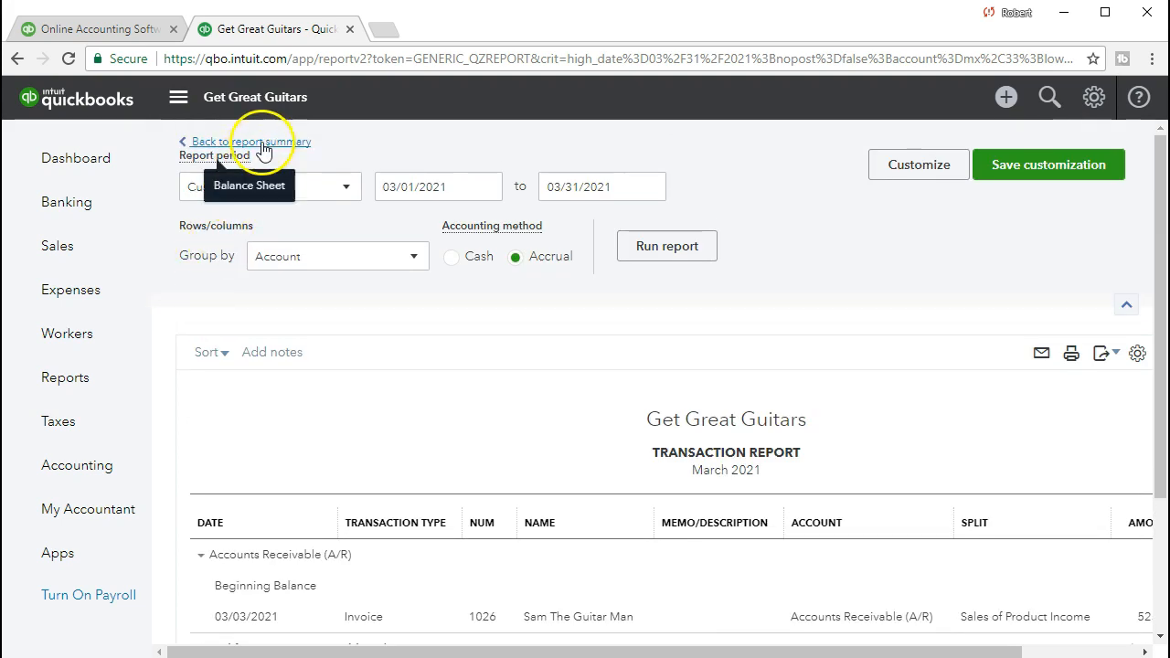
click(261, 134)
Examine the transactions behind California State Board of Equalization Payable under Other Current Liabilities, including their amounts and running balance.
scroll(482, 472, down, 3)
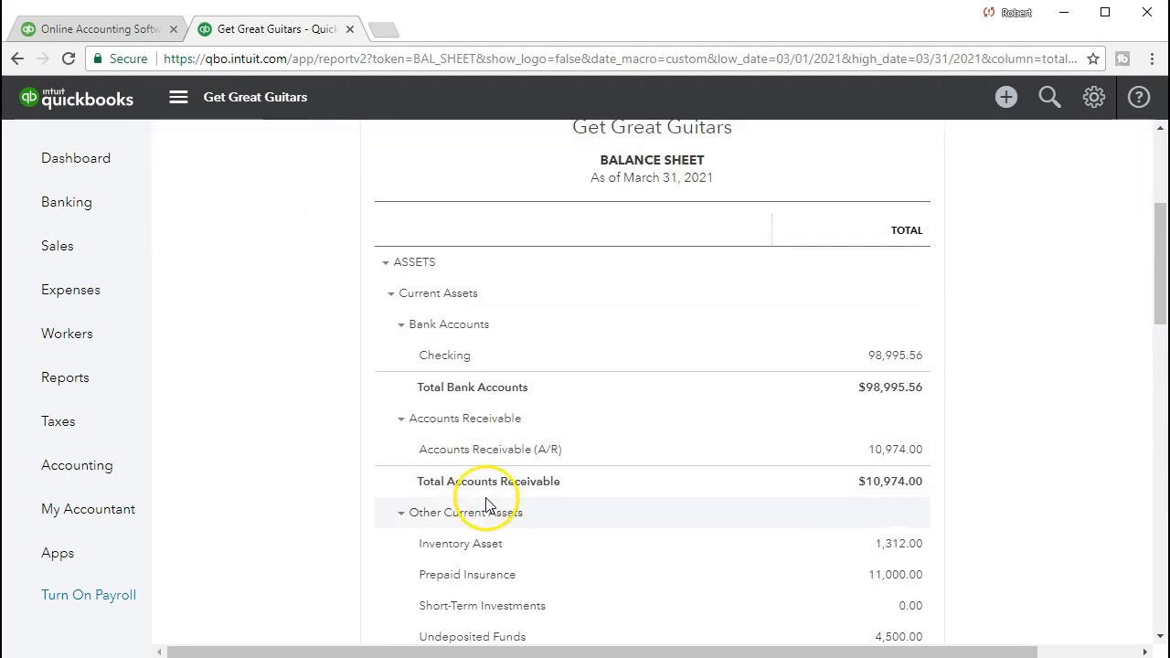
scroll(485, 503, down, 2)
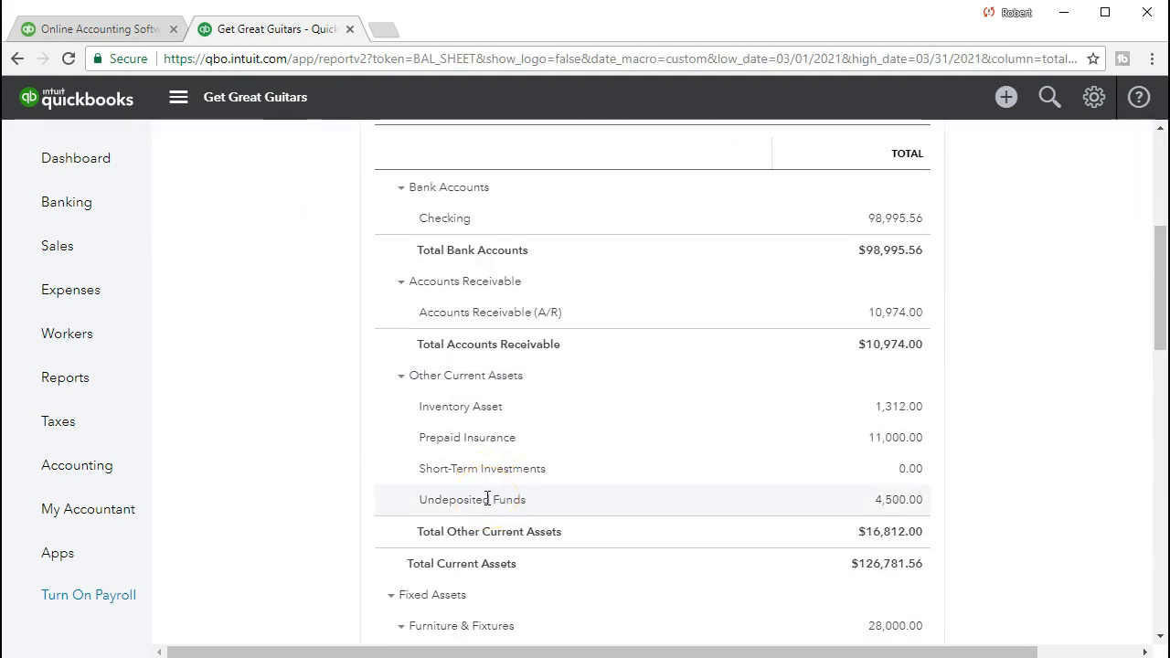
scroll(487, 498, down, 1)
scroll(486, 505, down, 1)
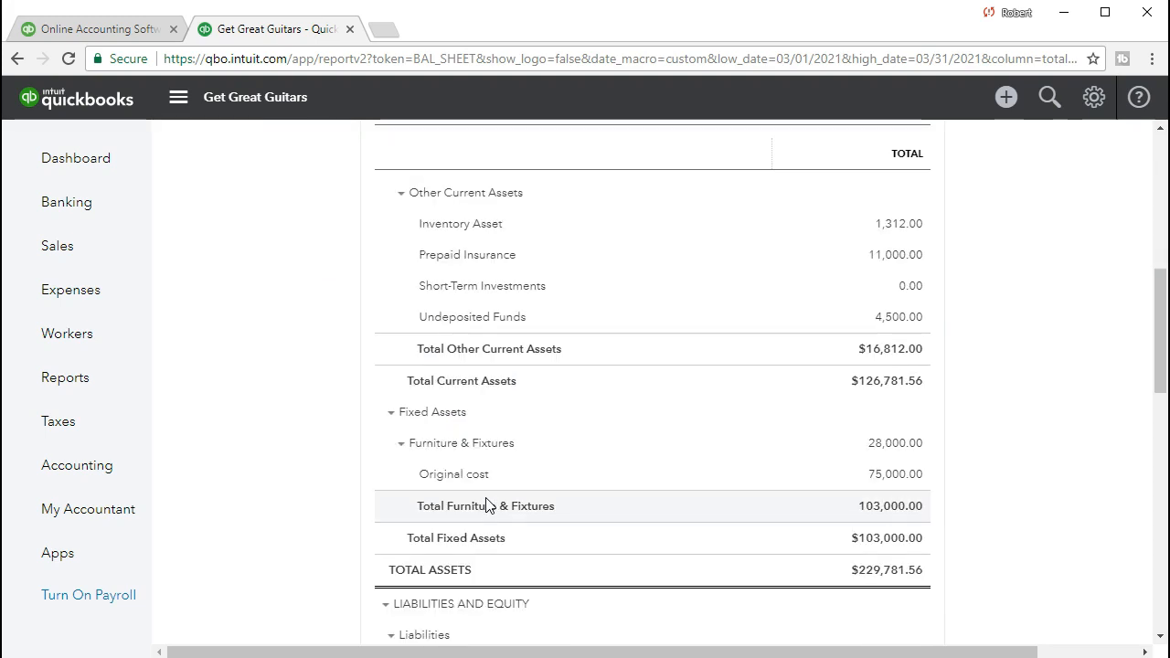
scroll(485, 504, down, 2)
scroll(485, 504, down, 1)
scroll(484, 512, down, 1)
click(485, 543)
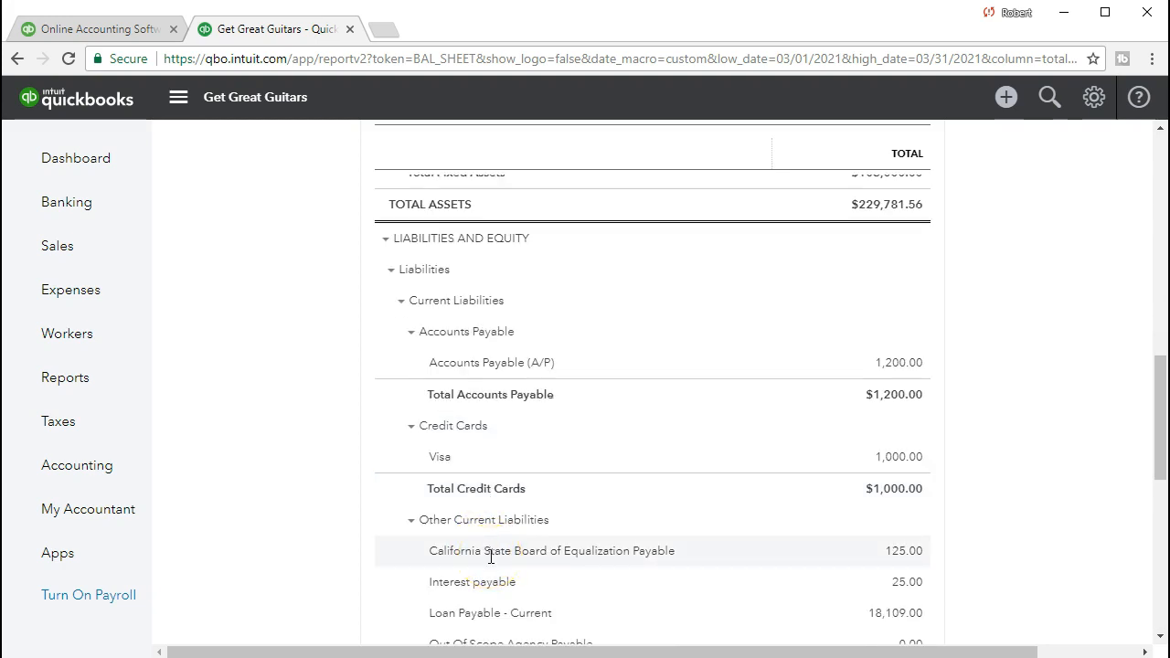
click(901, 552)
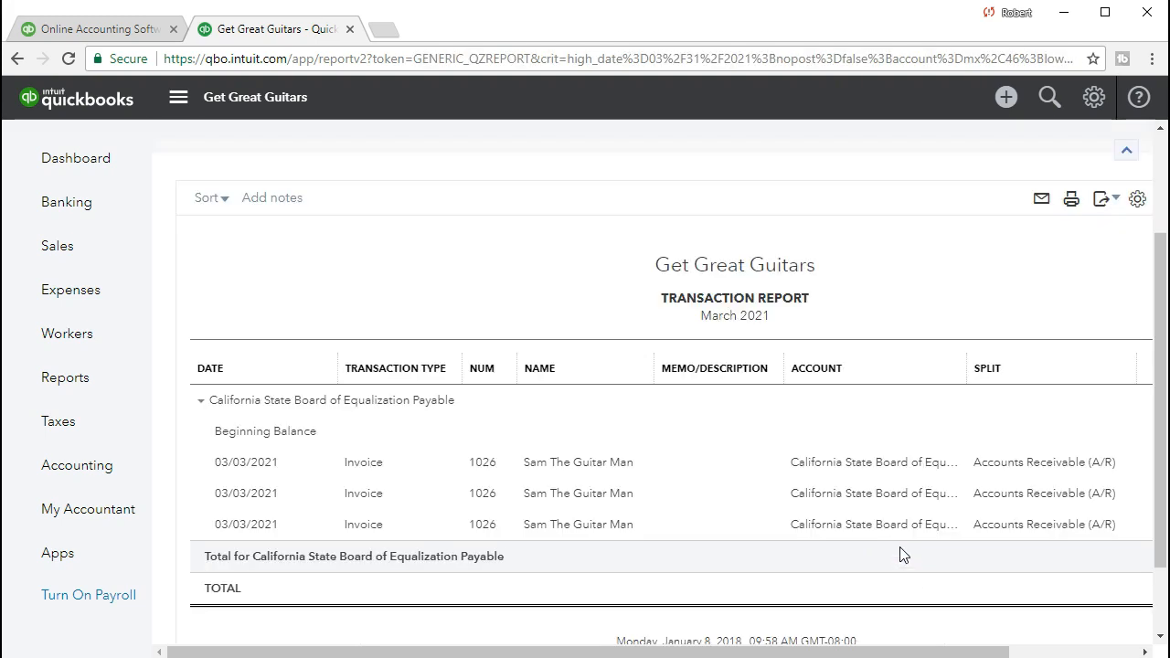
drag(898, 651, 1000, 651)
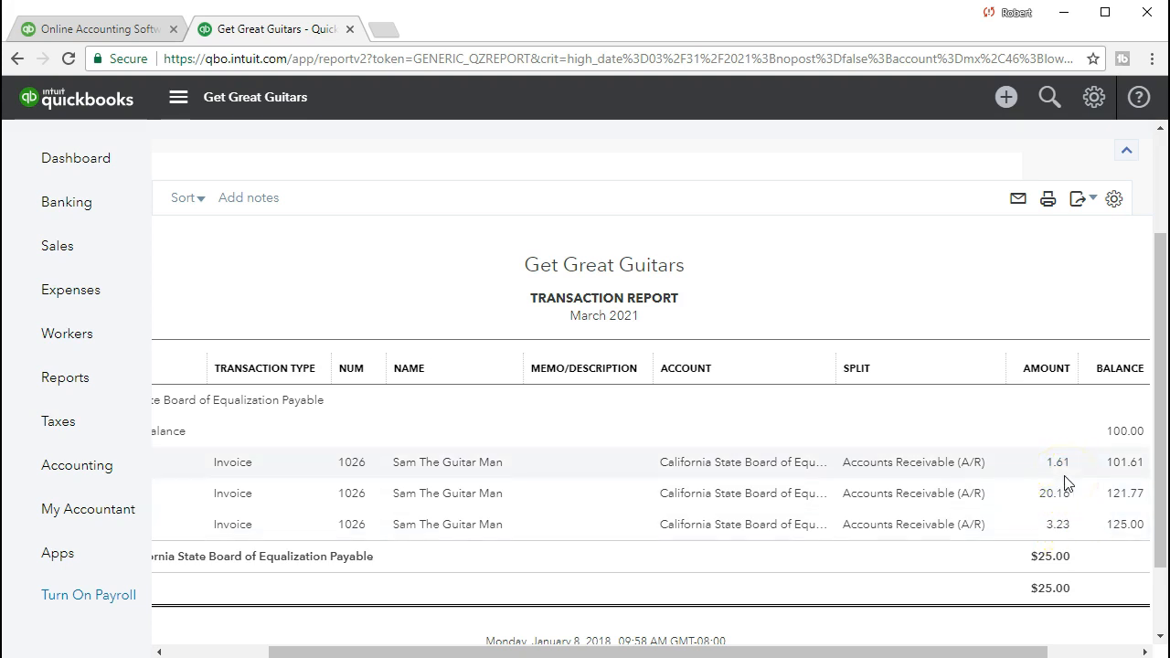
Return from the sales tax payable transaction report to the March 2021 balance sheet.
drag(1019, 652, 822, 655)
scroll(351, 582, up, 1)
scroll(351, 587, up, 1)
click(257, 146)
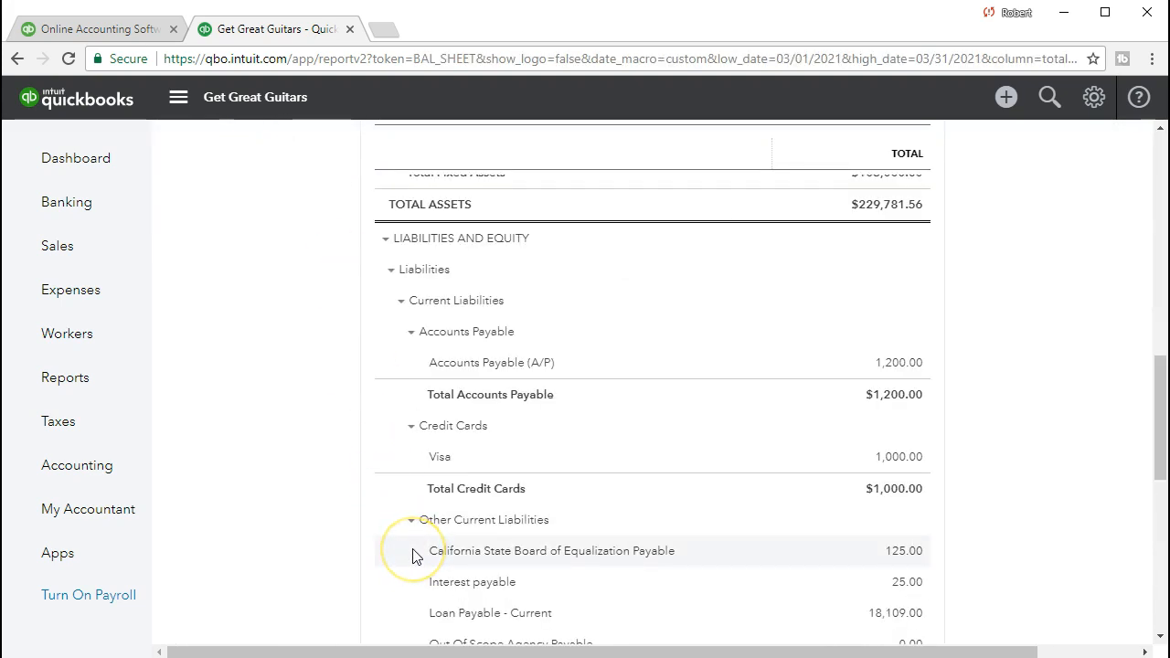
Examine the transactions behind Inventory Asset under Other Current Assets, including their amounts and running balance.
scroll(412, 554, up, 3)
scroll(413, 548, up, 5)
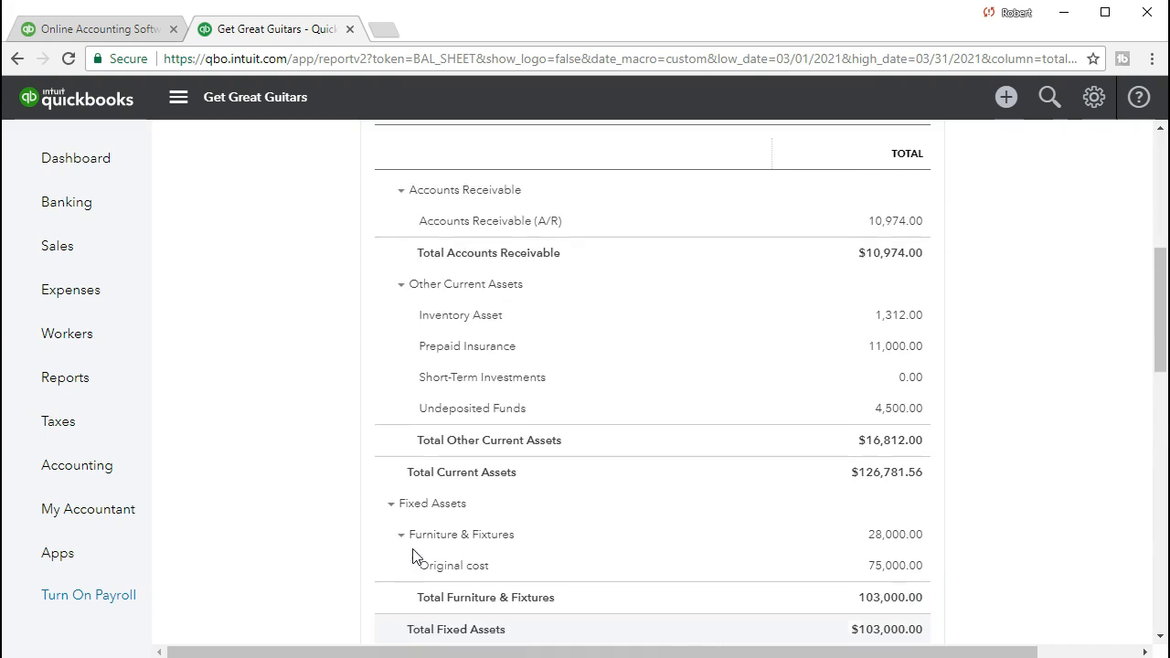
scroll(412, 561, down, 2)
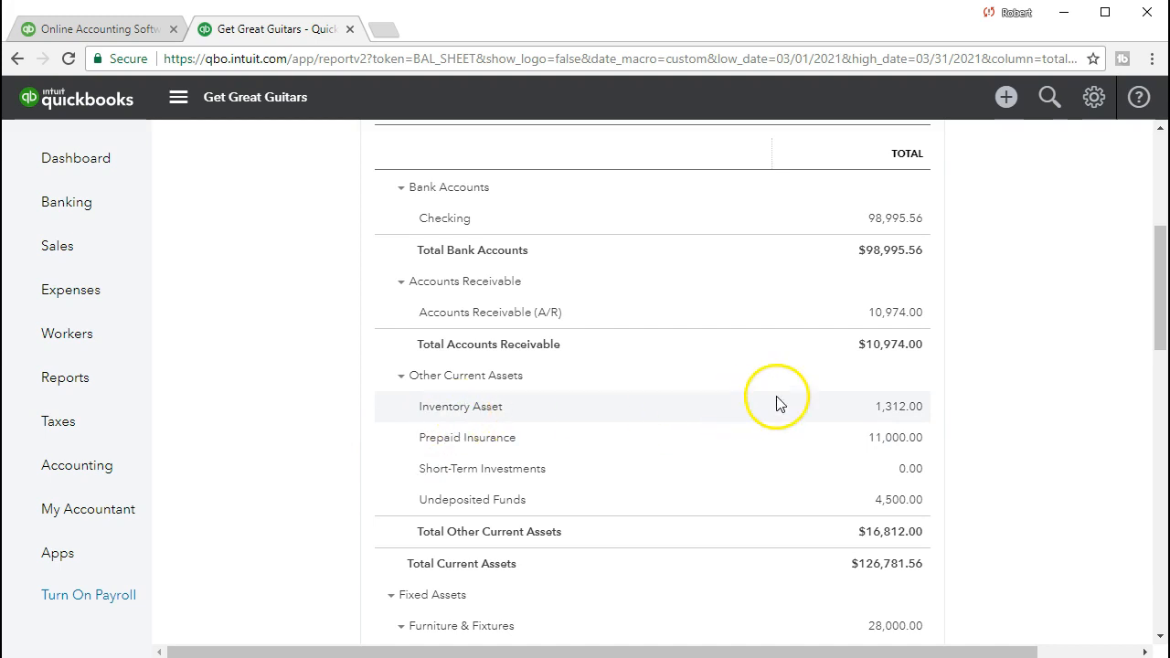
click(885, 413)
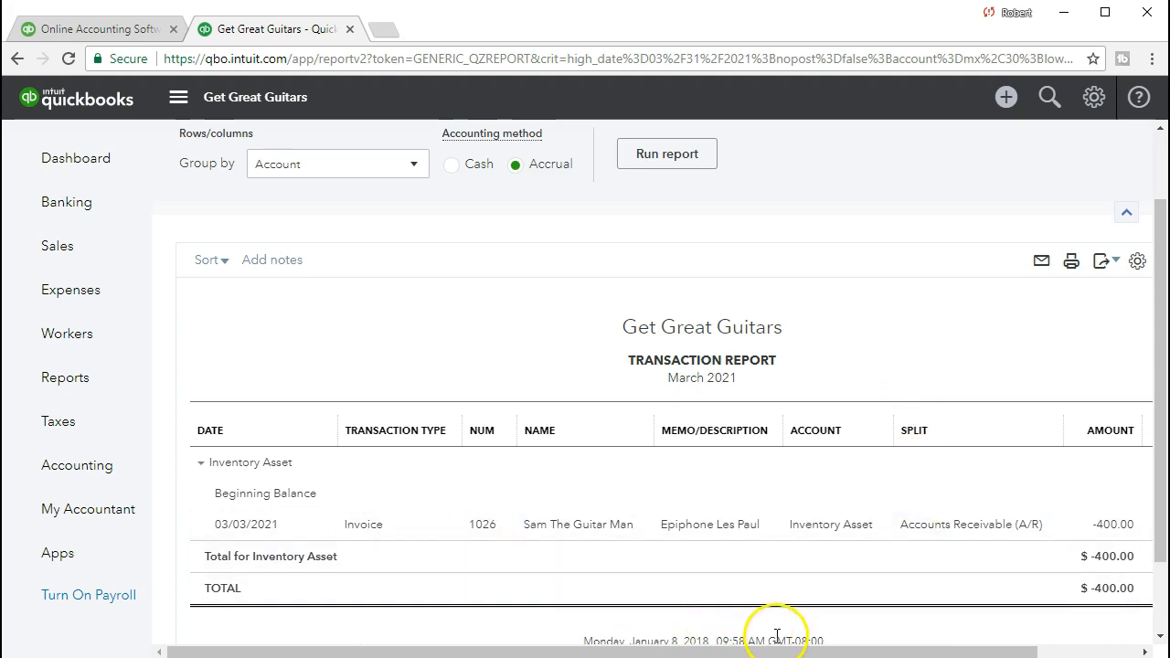
drag(838, 651, 924, 650)
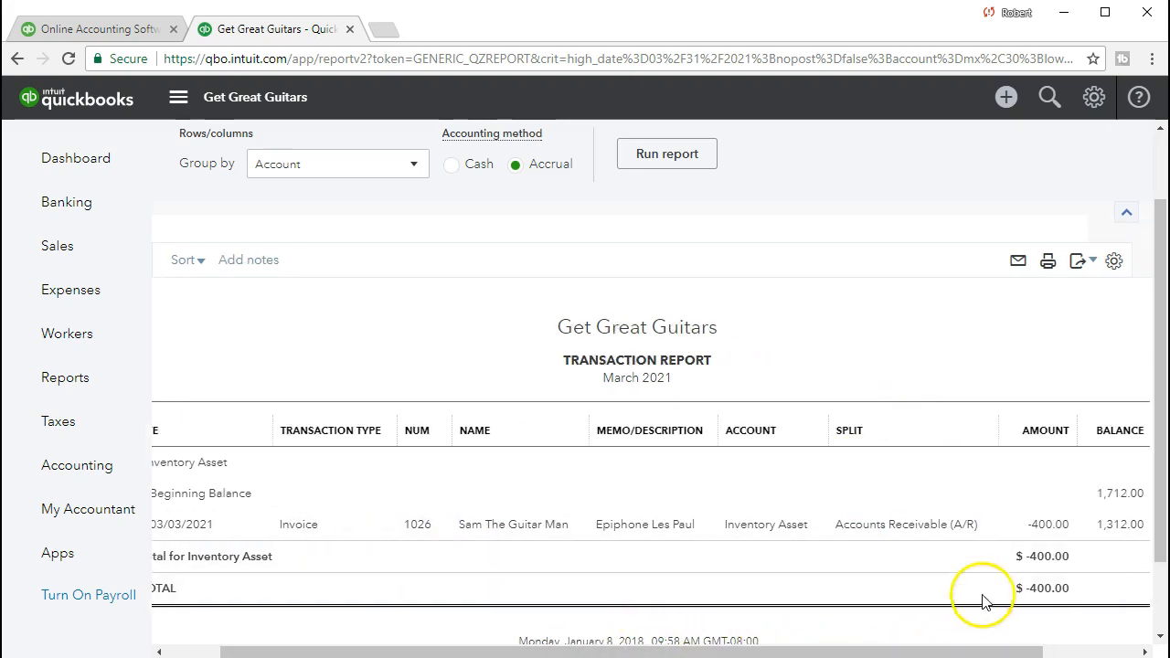
Open the invoice behind the Inventory Asset transaction, review its line items and sales tax, and close it.
click(1048, 525)
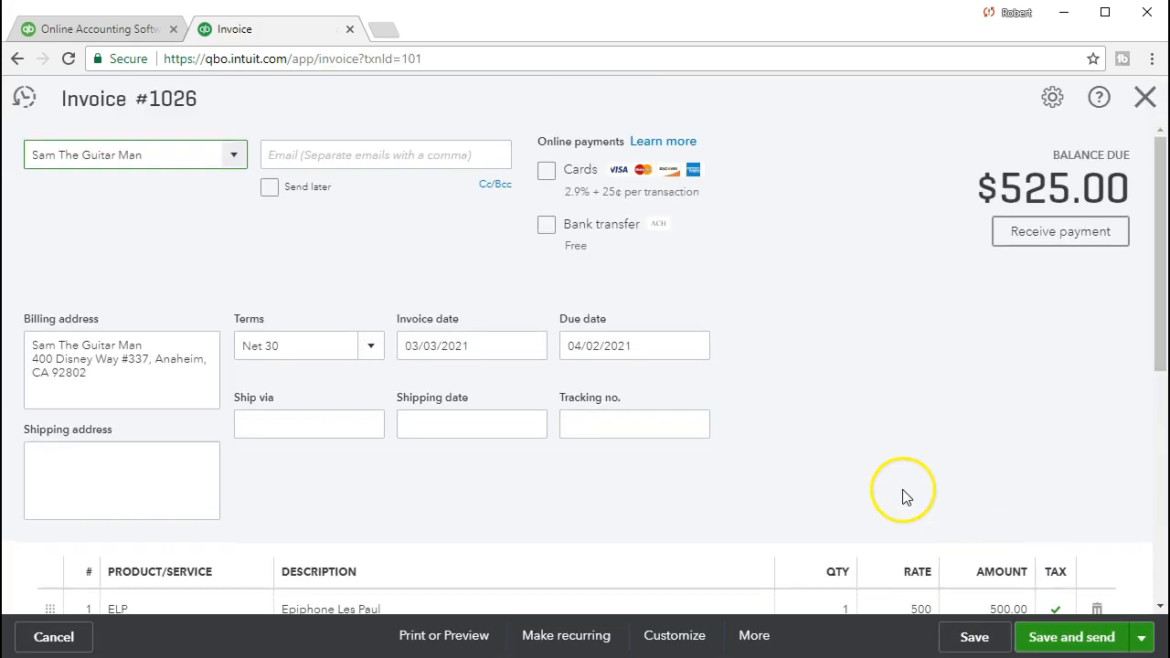
scroll(905, 497, down, 2)
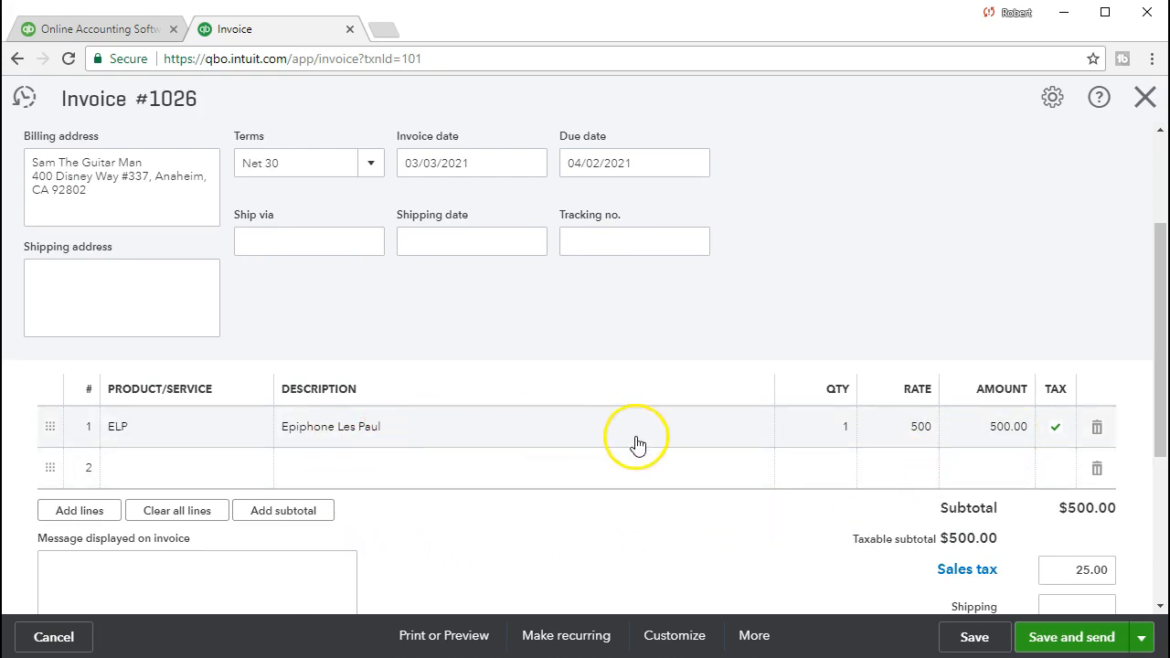
scroll(678, 496, up, 2)
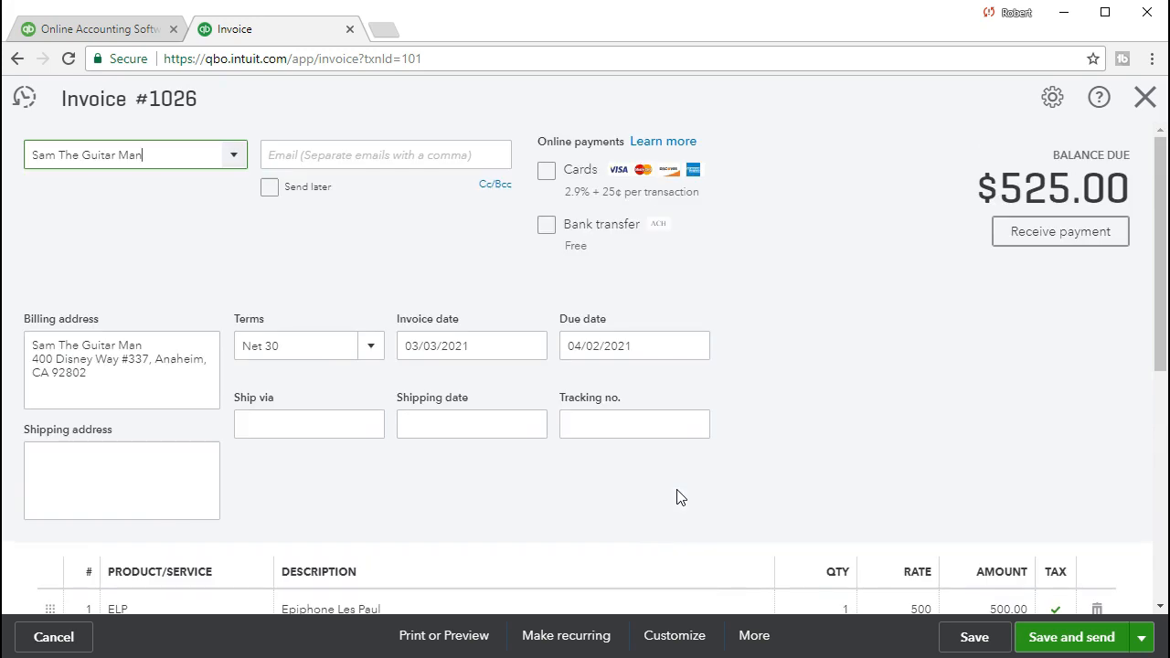
click(1144, 101)
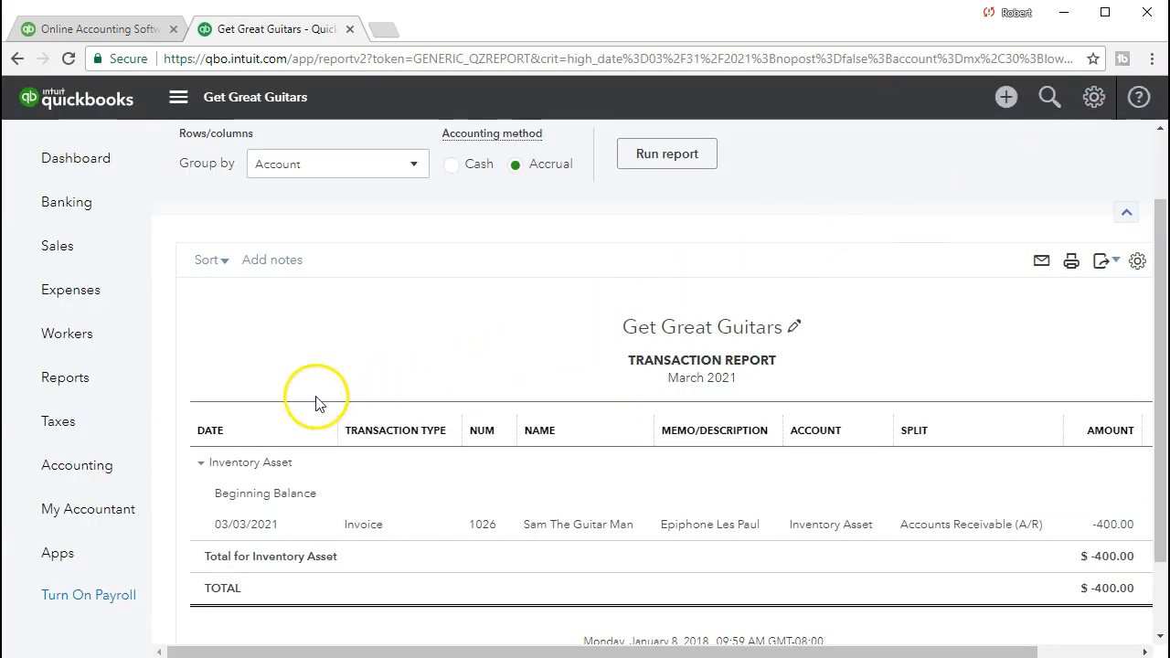
Run the Profit and Loss report for the period 03/01/2021 to 03/31/2021.
click(135, 398)
scroll(335, 448, down, 1)
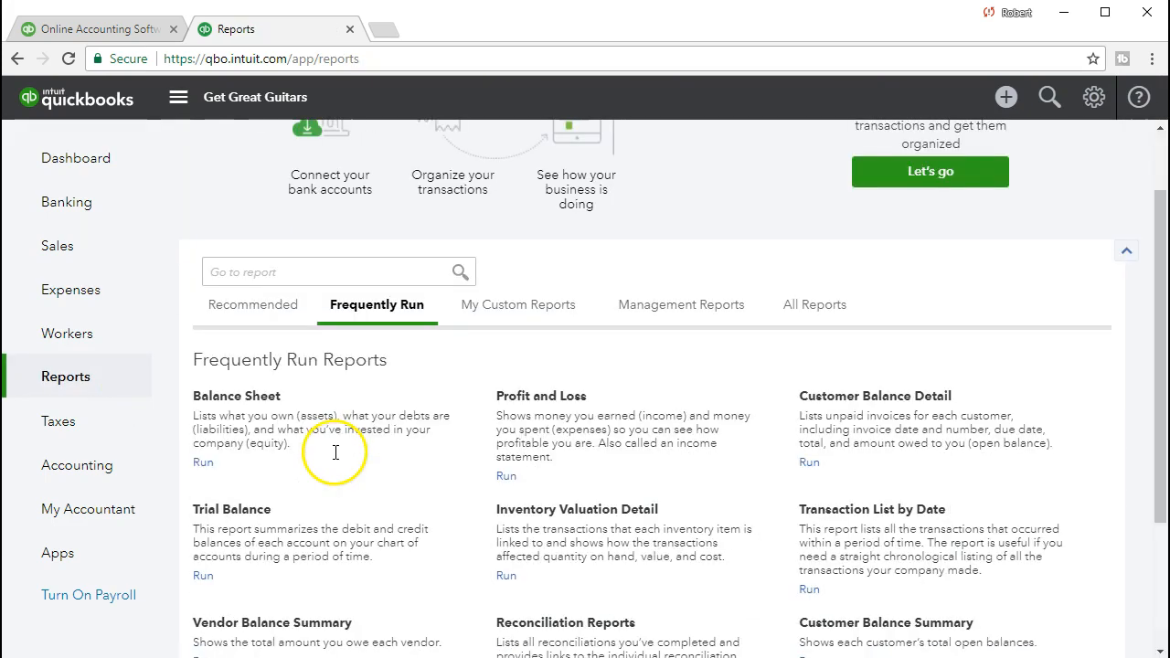
click(553, 399)
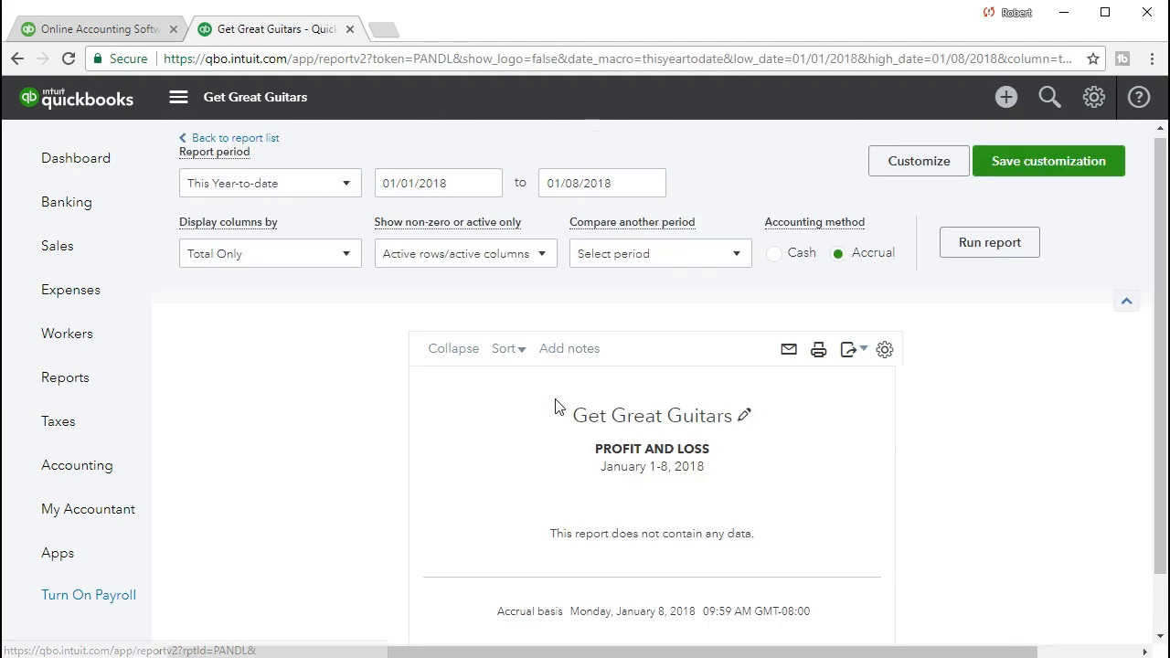
click(465, 183)
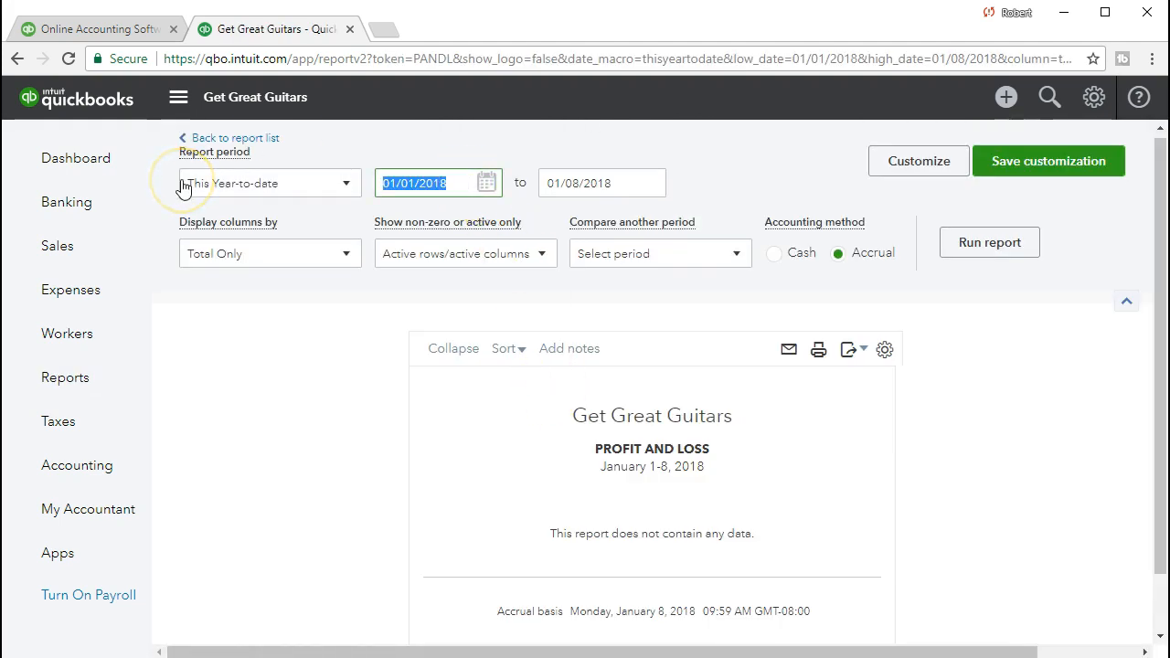
text(03012021)
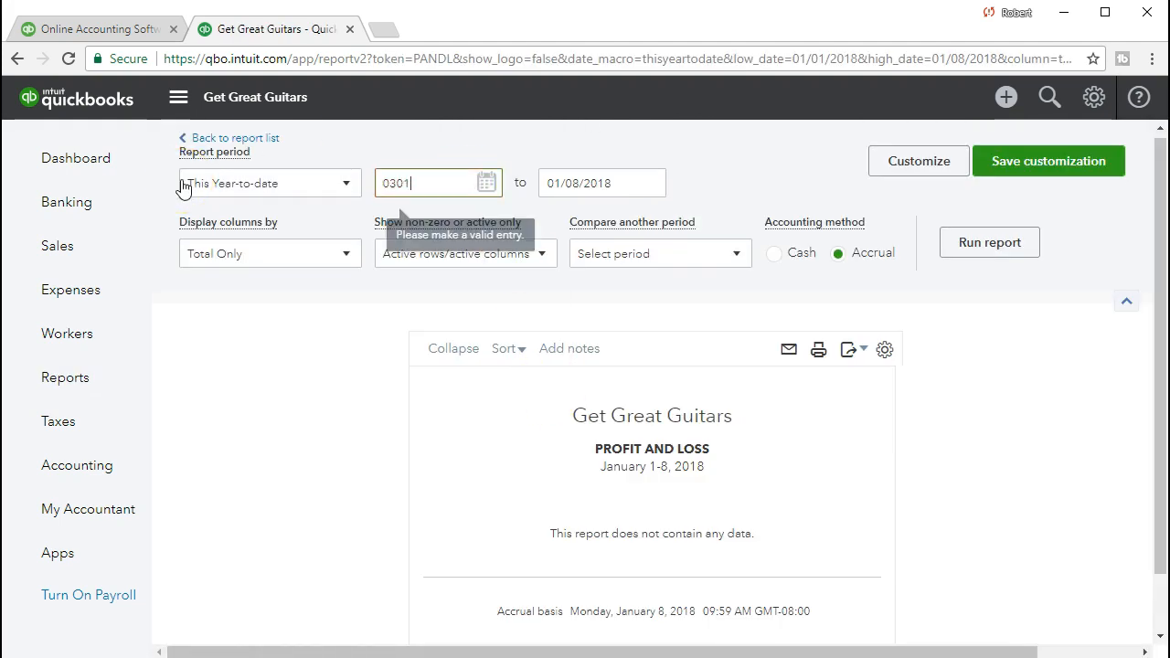
key(Tab)
text(03)
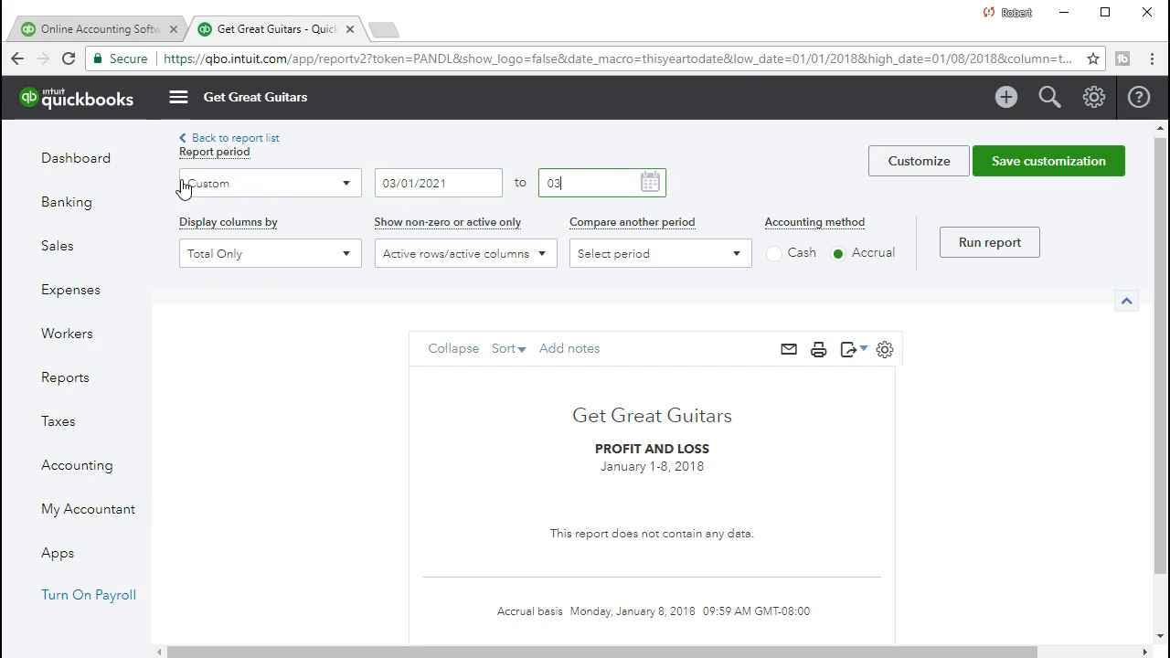
text(/31/2021)
key(Tab)
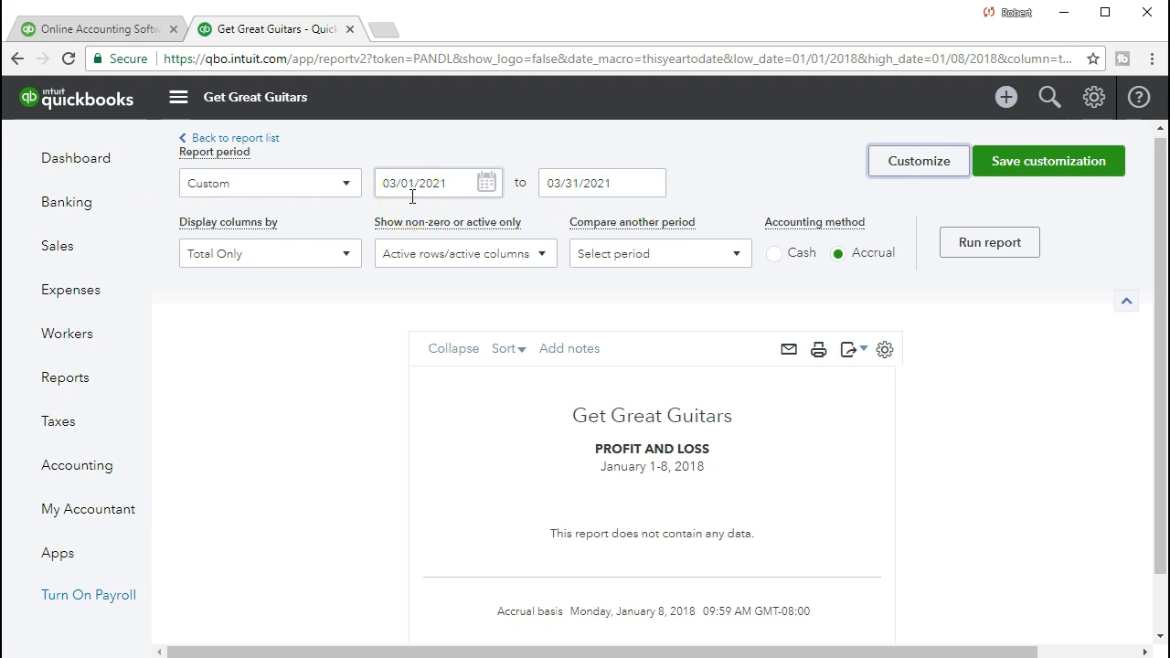
click(955, 262)
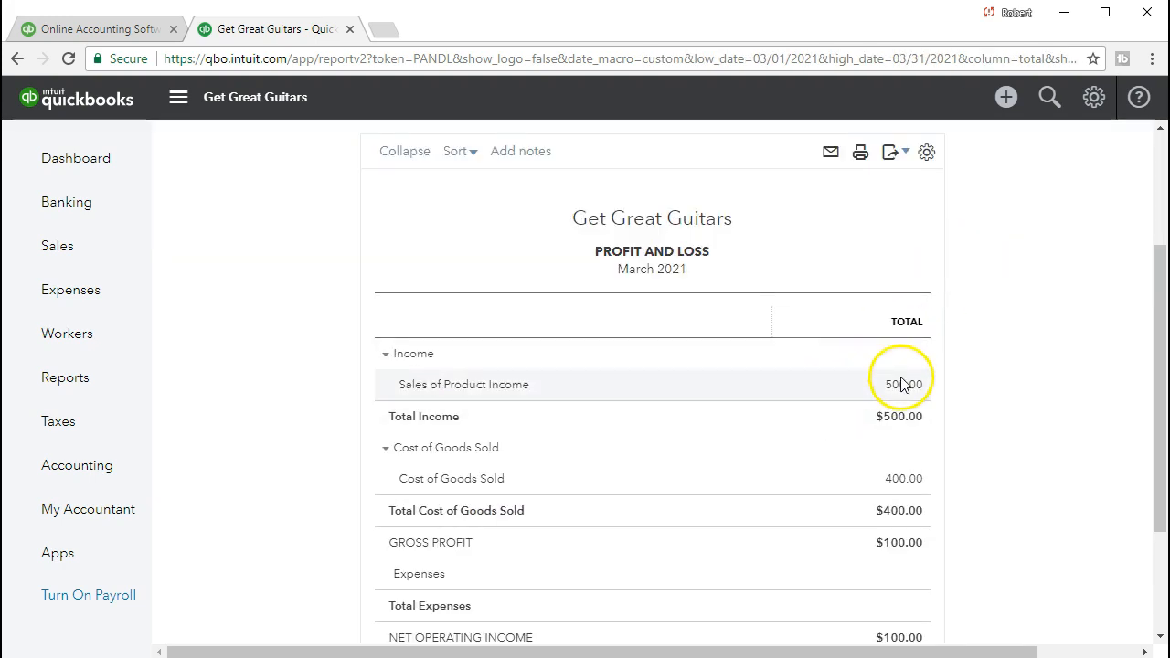
Examine the transactions behind Sales of Product Income and return to the profit and loss report.
click(903, 386)
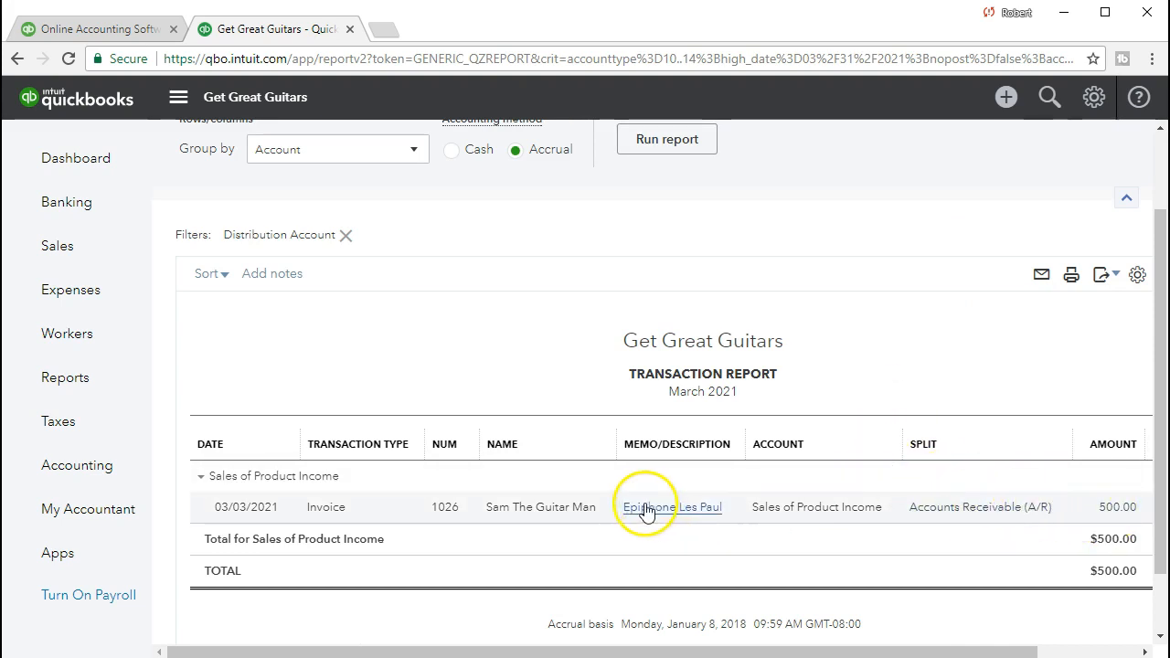
scroll(631, 508, up, 2)
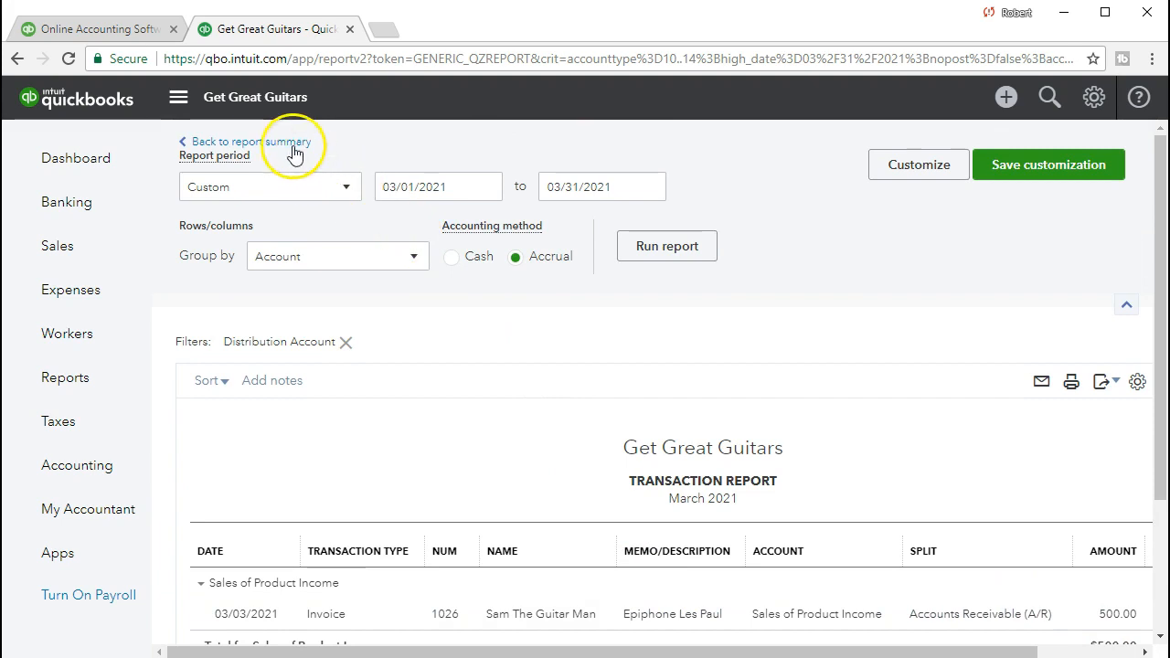
click(295, 147)
scroll(407, 347, down, 1)
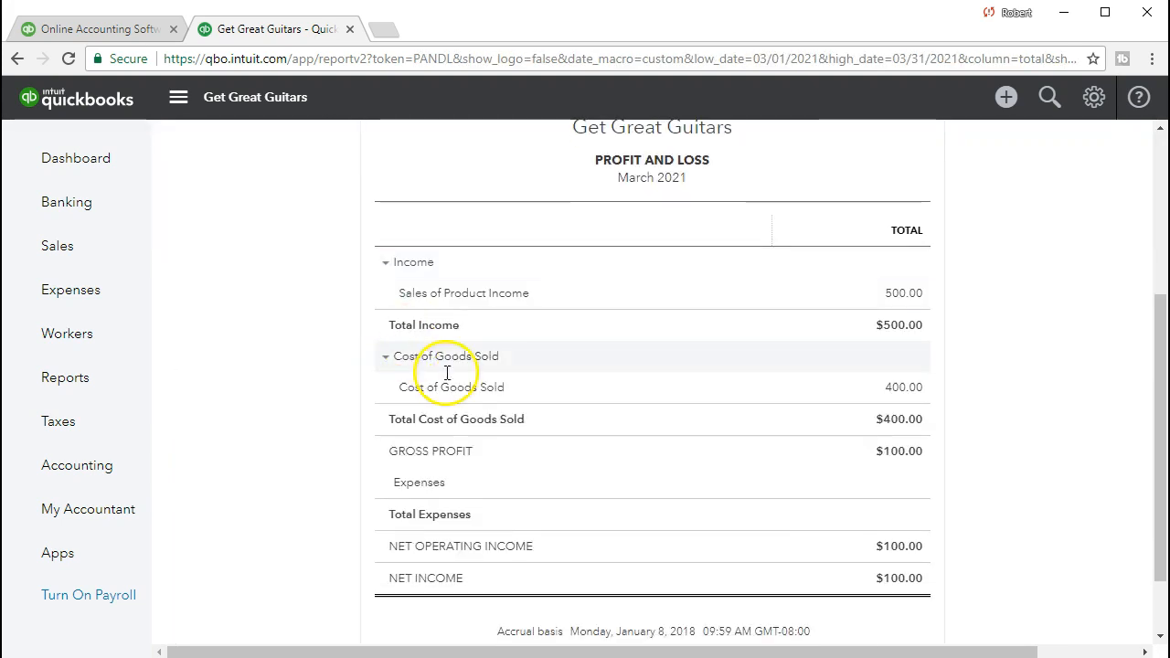
Review the Cost of Goods Sold and Sales of Product Income amounts on the March 2021 profit and loss report.
click(910, 403)
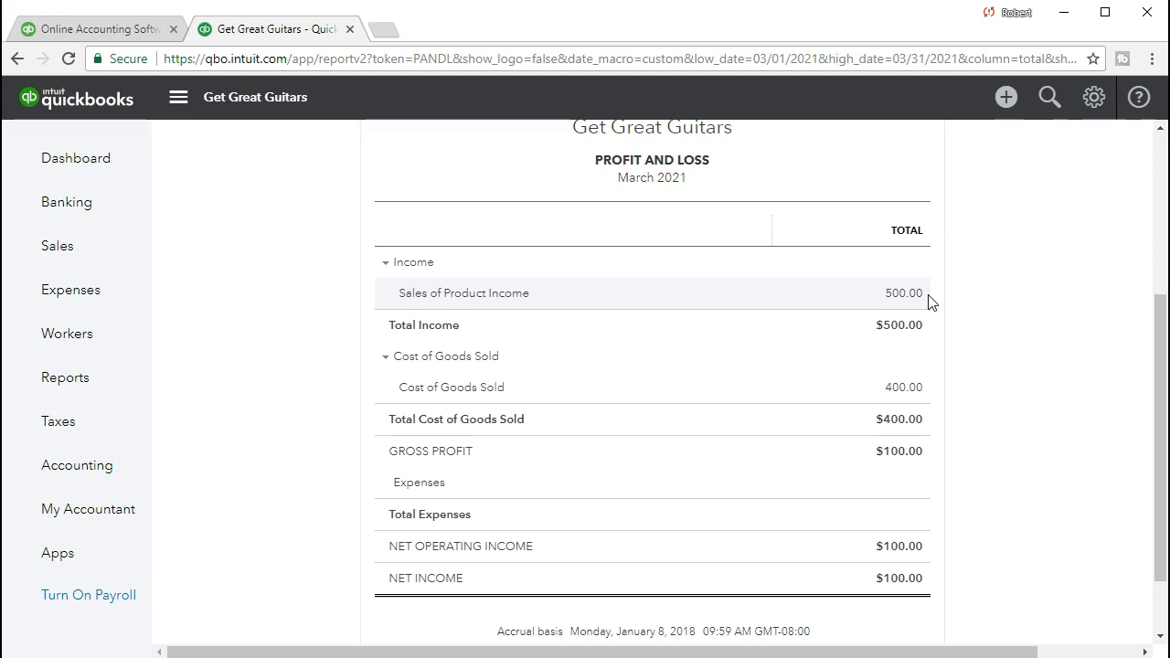
click(932, 316)
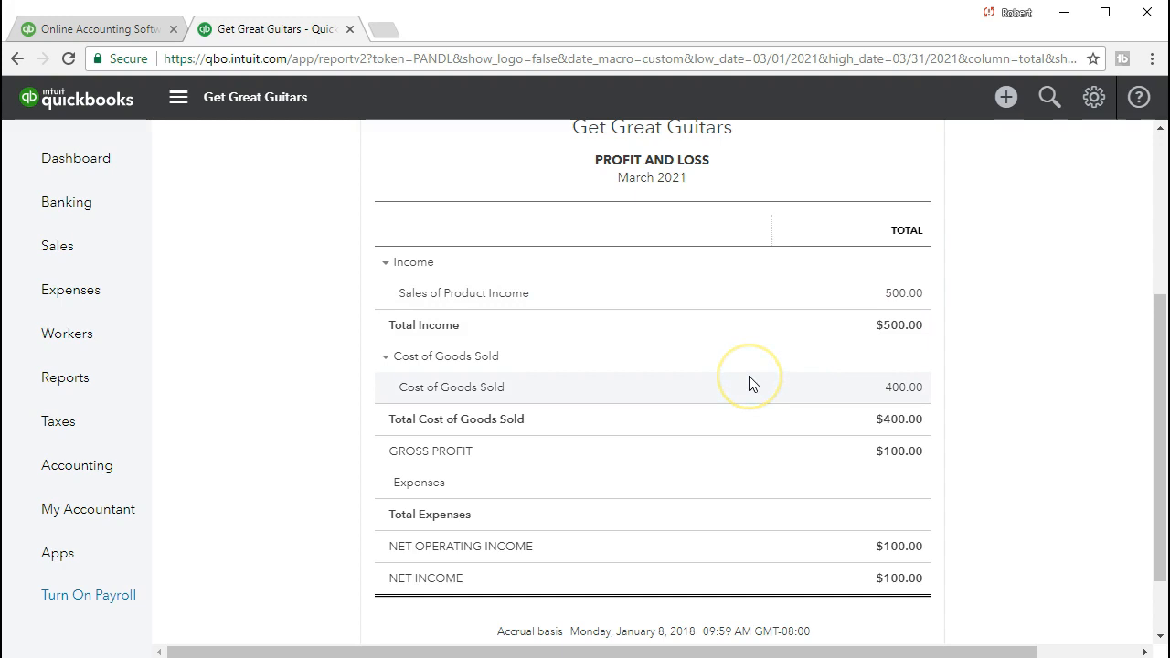
scroll(712, 468, up, 4)
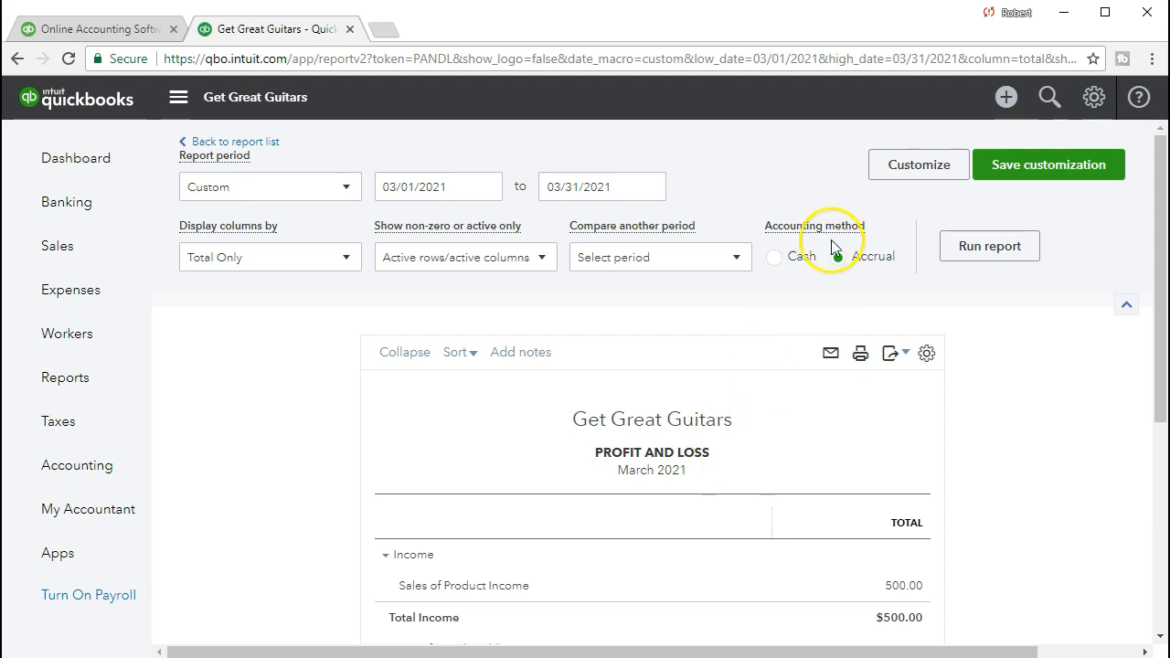
Create a new journal entry and set its journal date to 02/28/2021.
click(1006, 101)
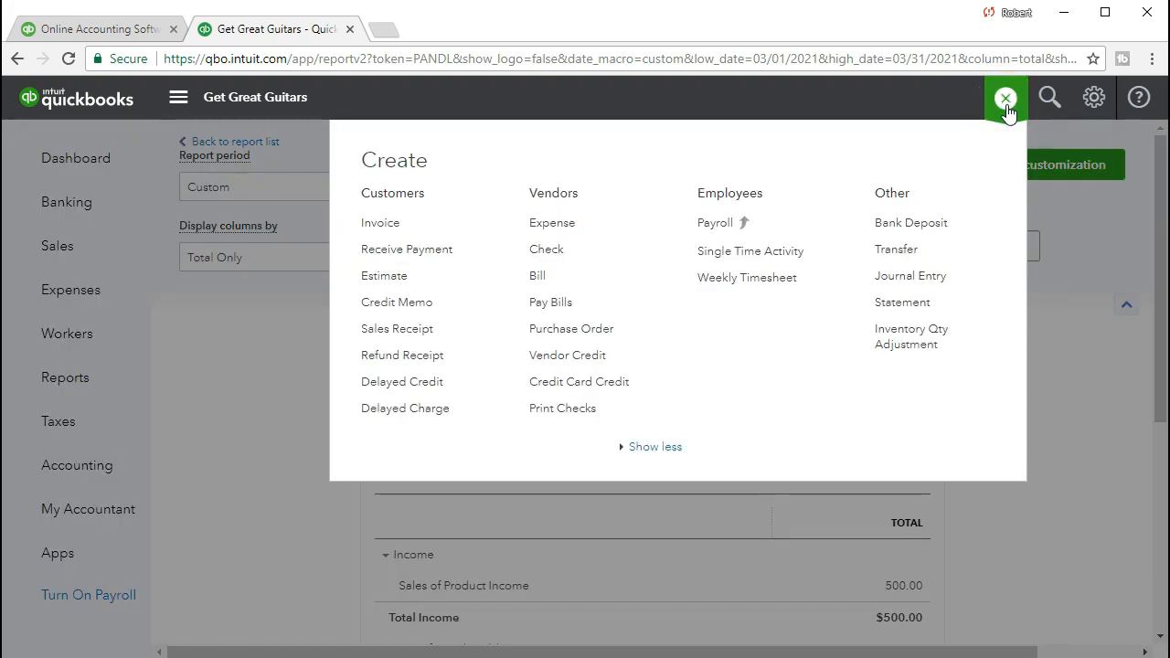
click(904, 284)
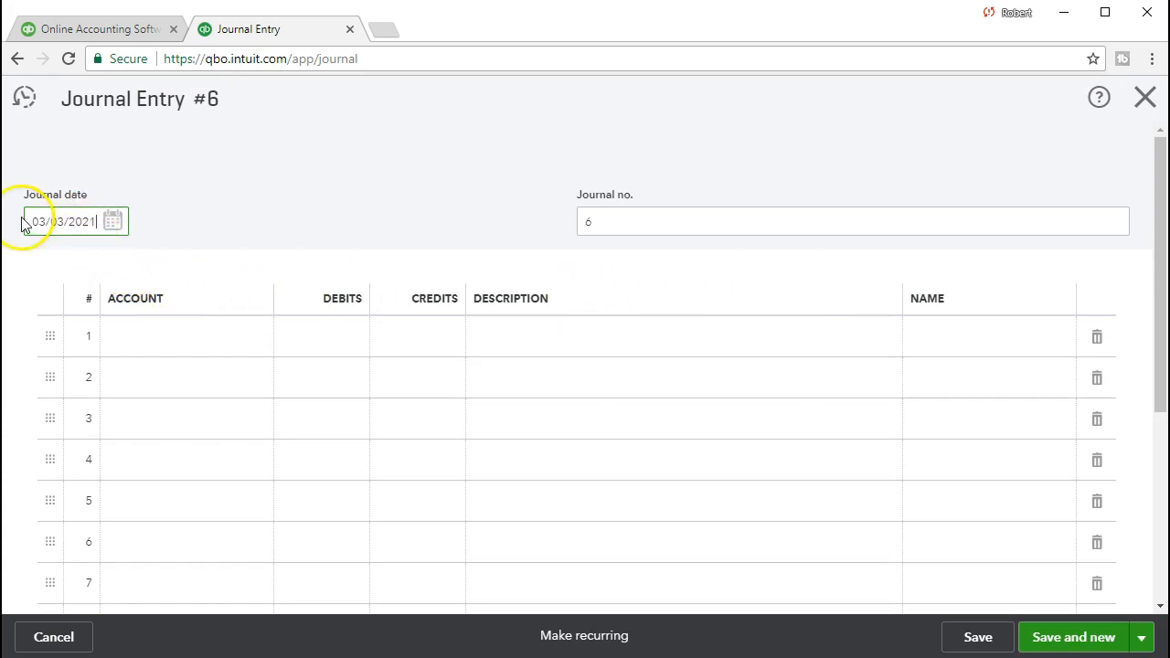
drag(27, 221, 236, 215)
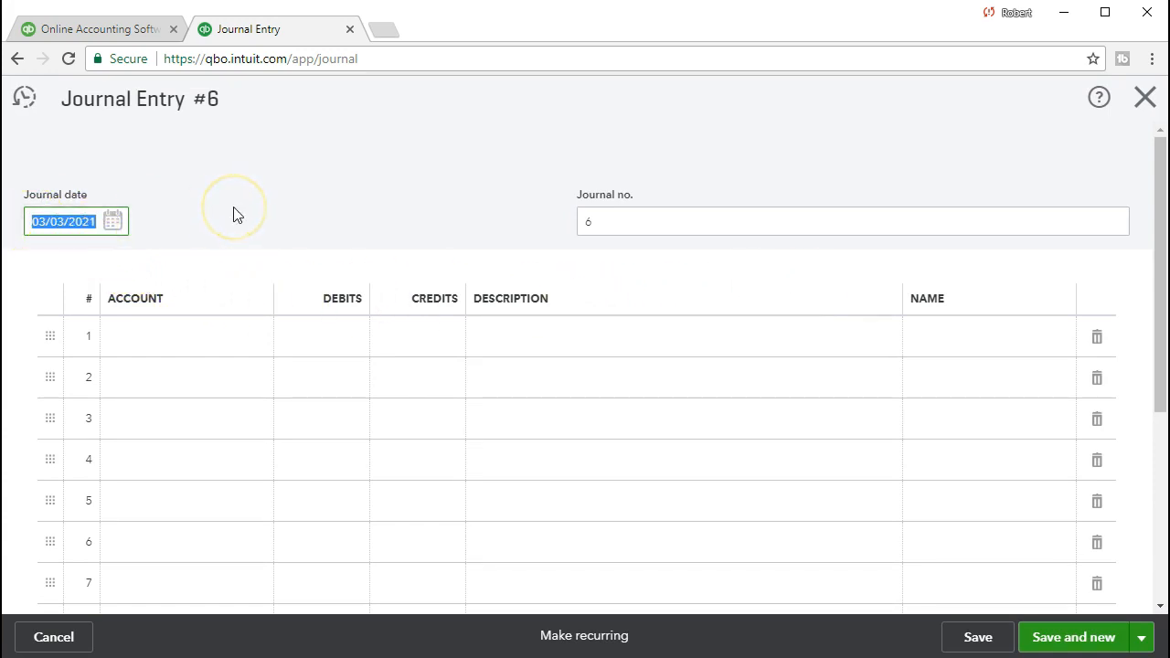
text(022821)
key(Tab)
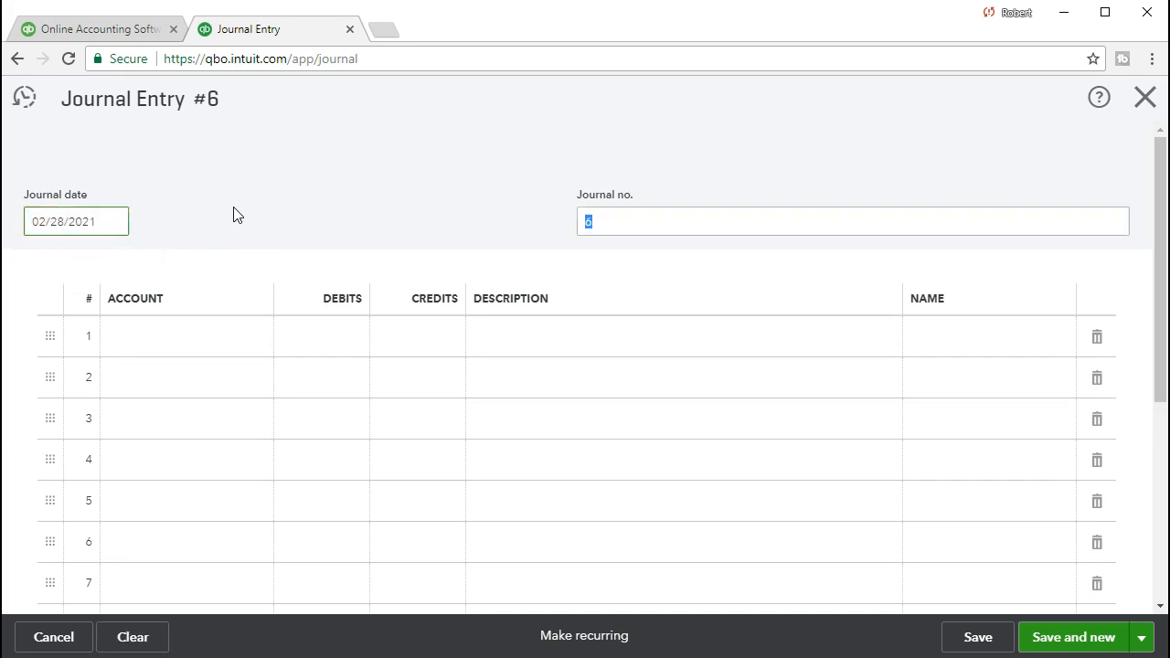
Enter Accounts Receivable (A/R) as the account on line 1 of the journal entry with a debit of 500.
scroll(219, 293, down, 1)
click(218, 286)
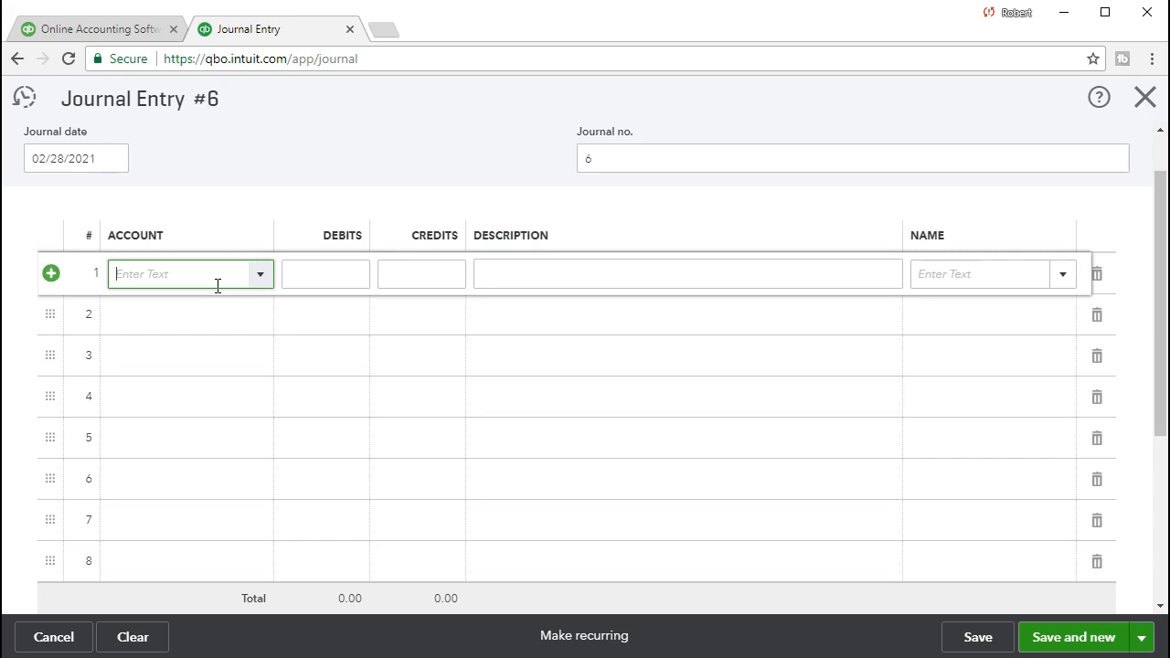
click(262, 275)
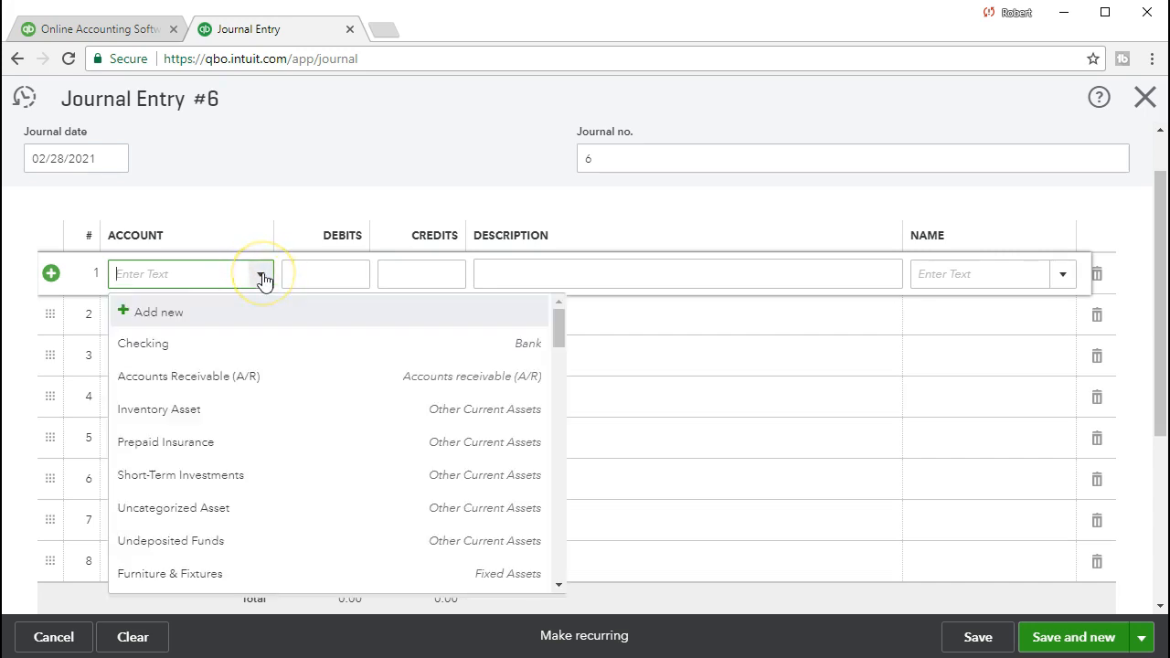
text(Accounts Receivable (A)
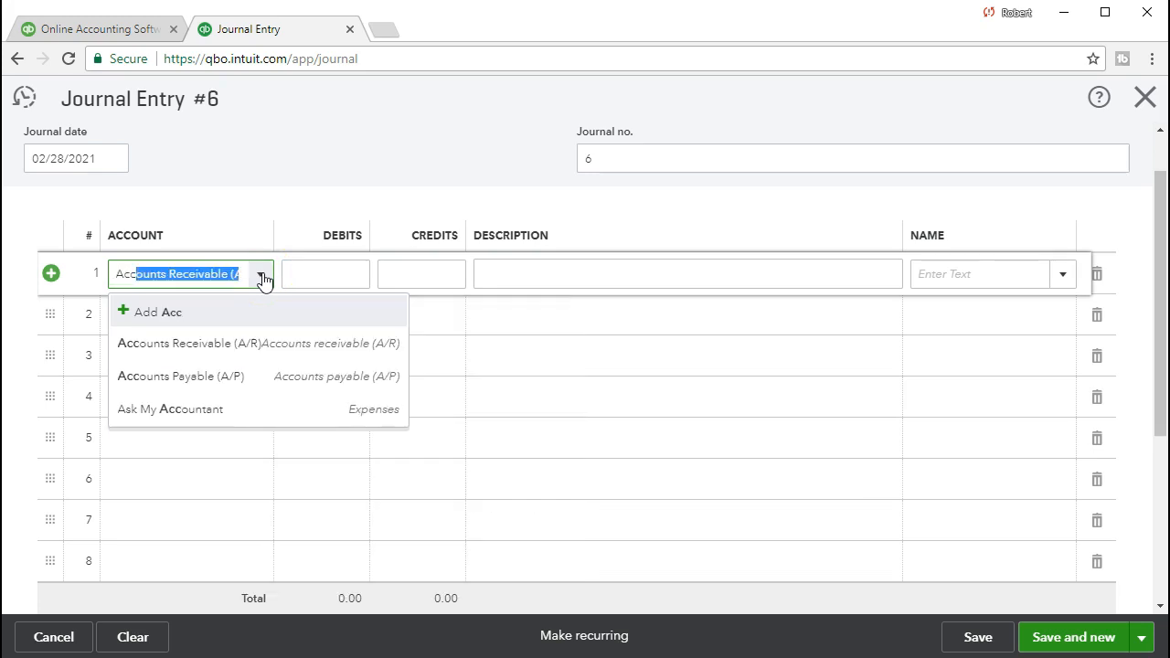
click(263, 345)
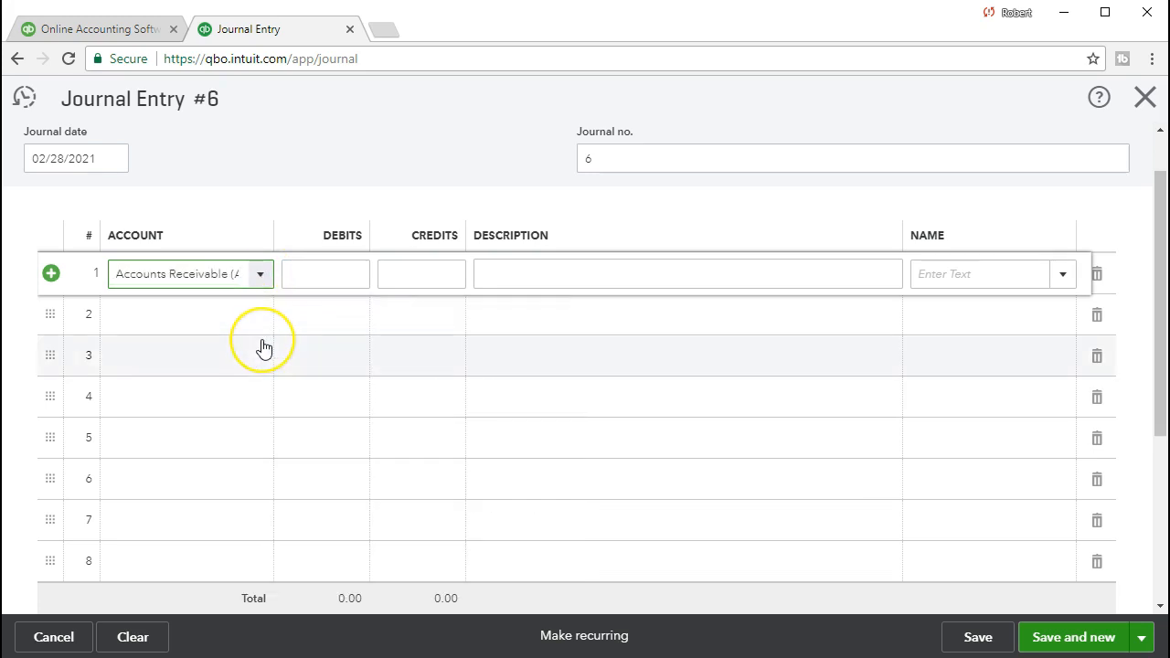
key(Tab)
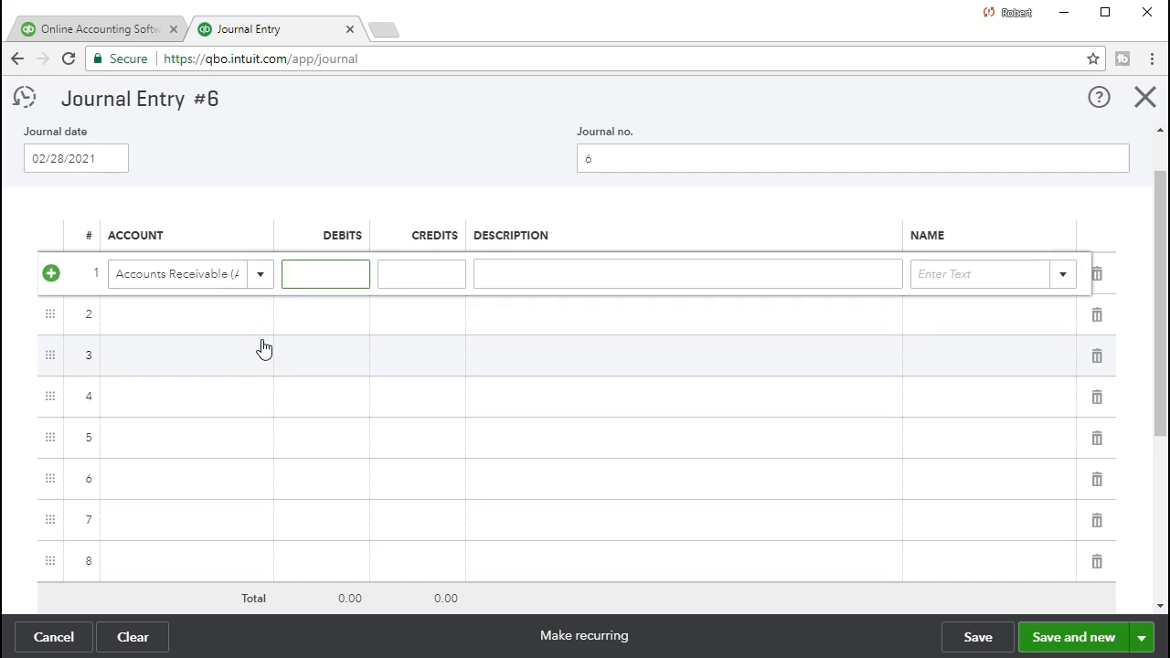
text(500)
key(Tab)
Describe the Accounts Receivable line as "Adjusting Entry" and assign the same customer as on the March invoice to it.
key(Tab)
text(Adjusting Entry)
key(Tab)
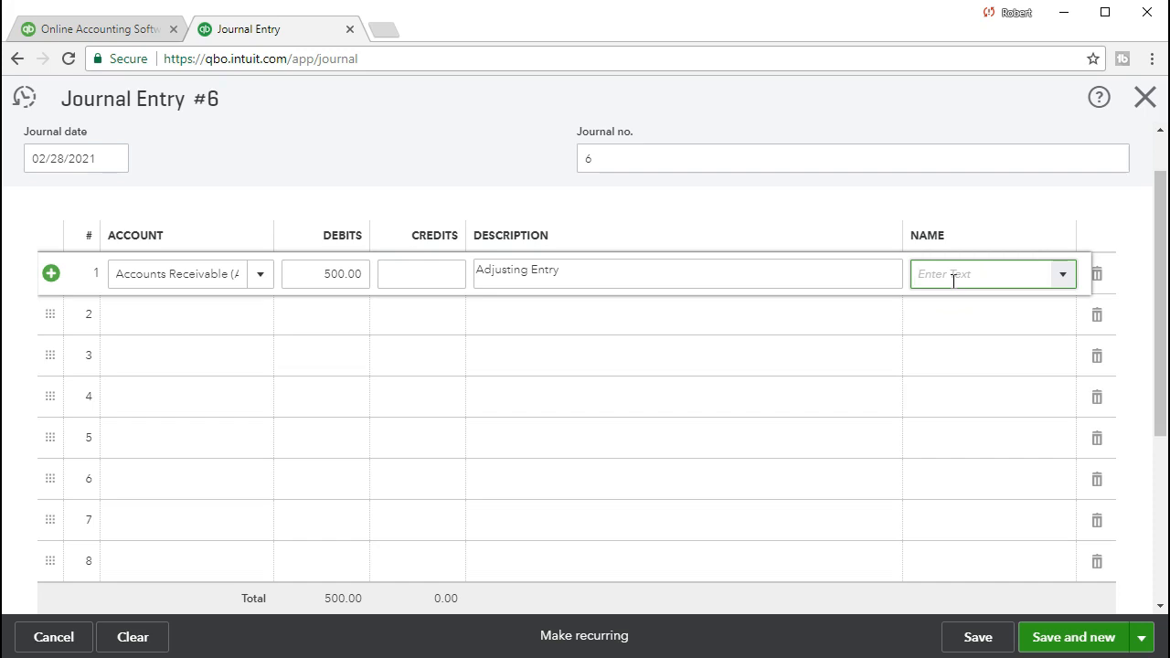
text(Sam The Guitar Man)
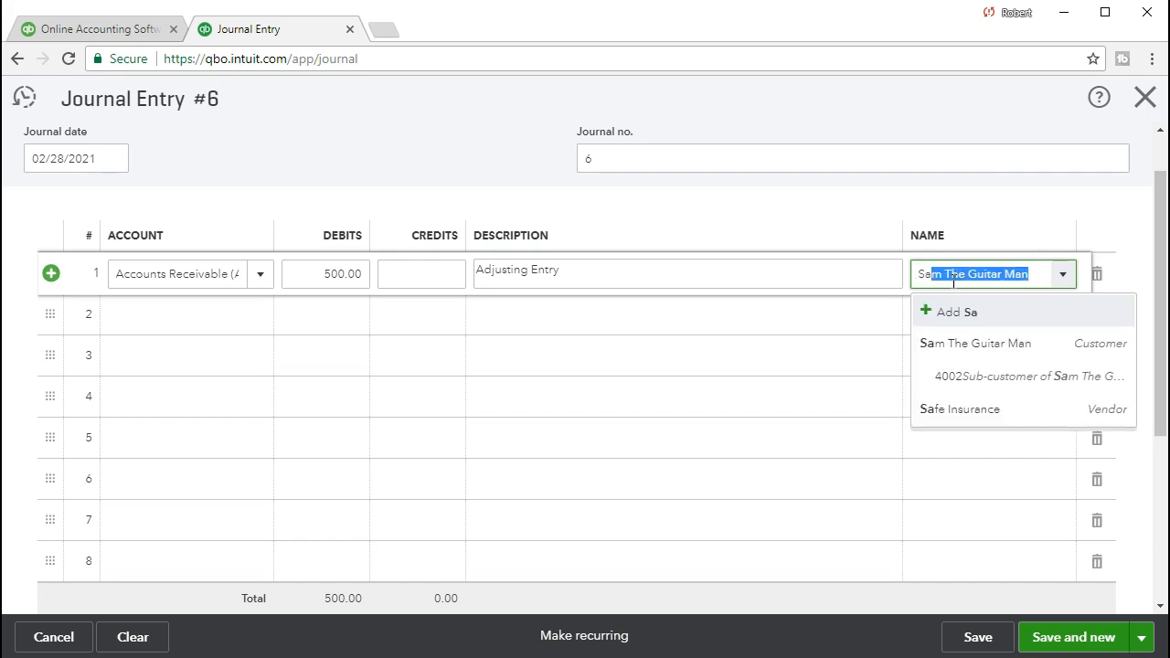
click(987, 350)
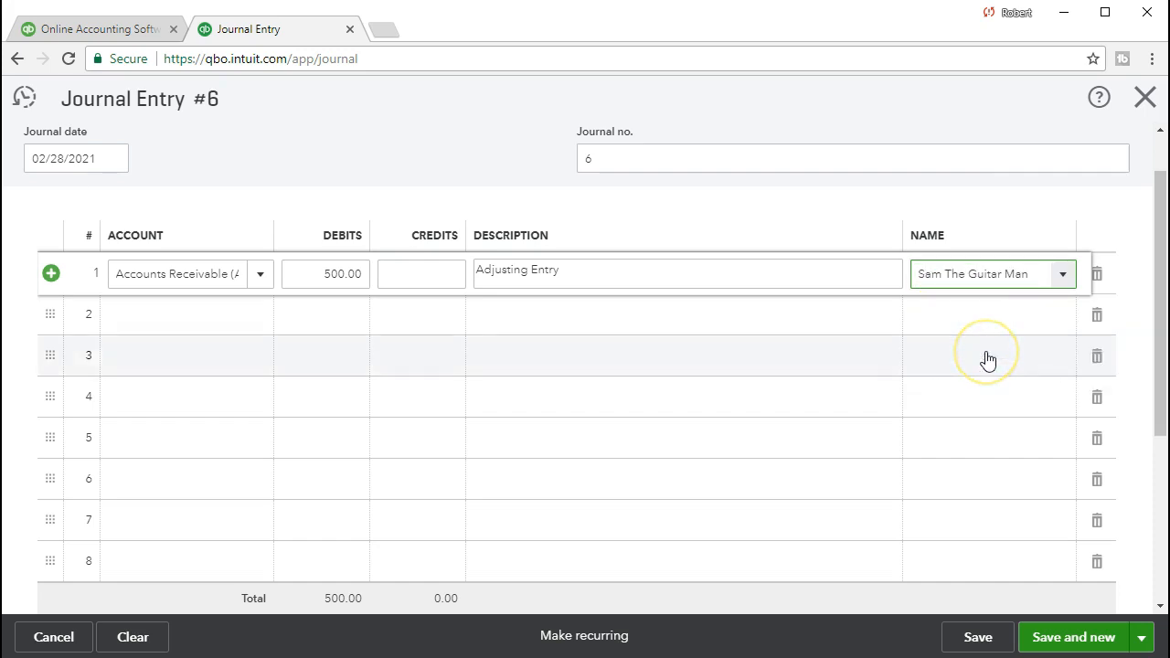
key(Tab)
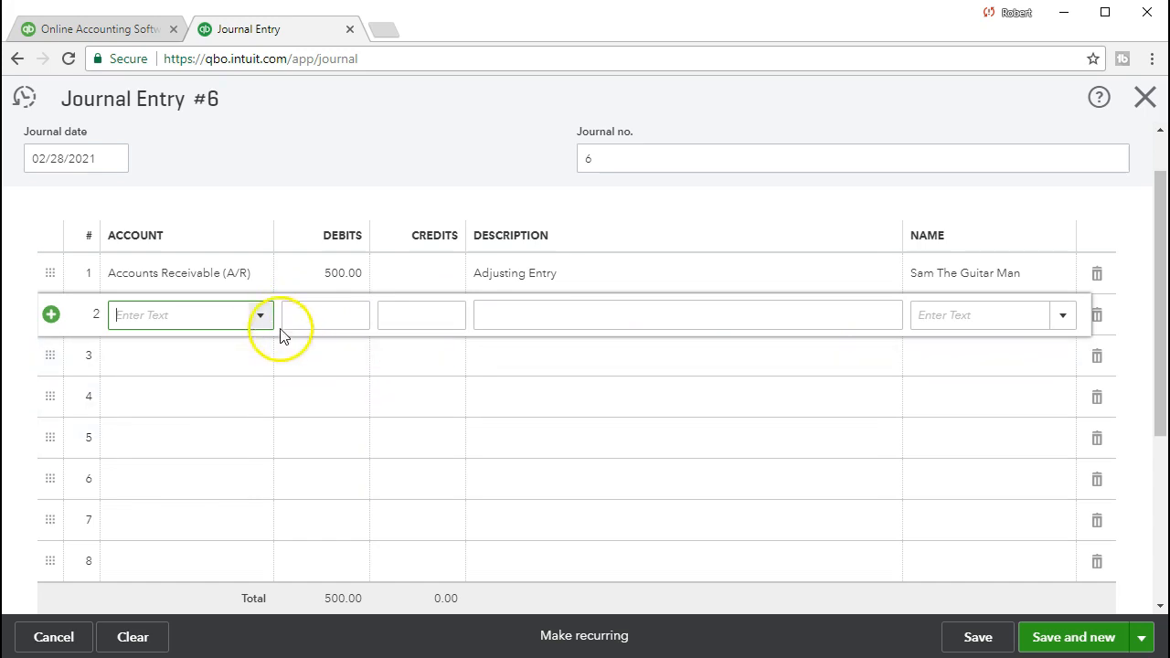
Enter Sales of Product Income as the account on line 2 of the journal entry with a credit of 500.
click(259, 315)
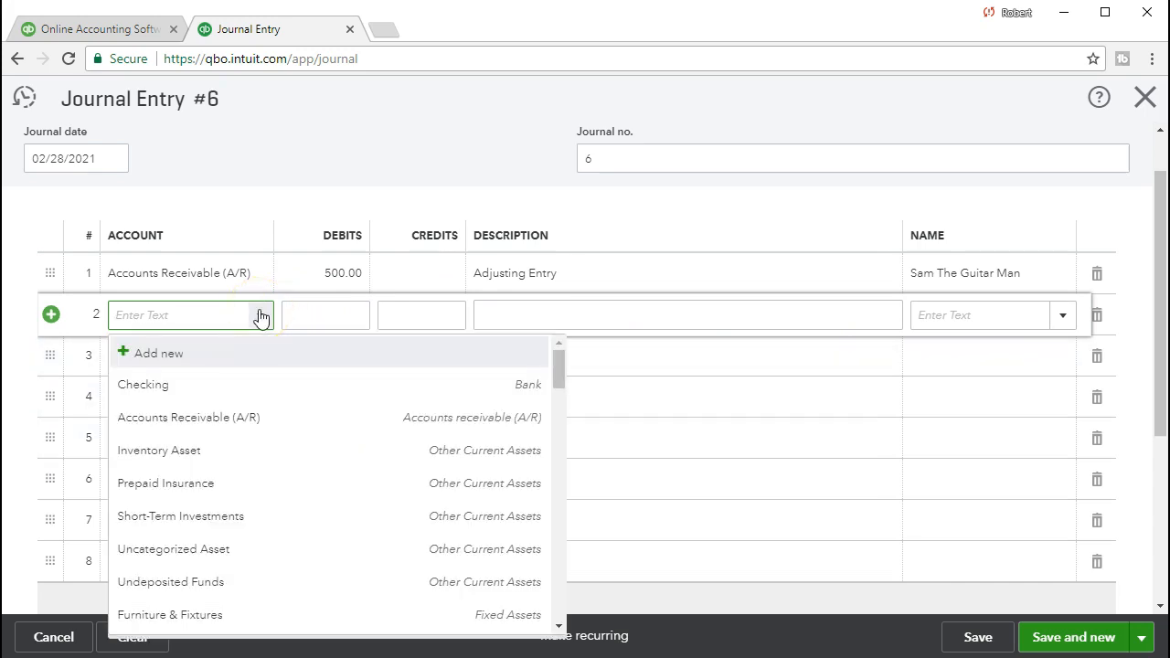
text(Sa)
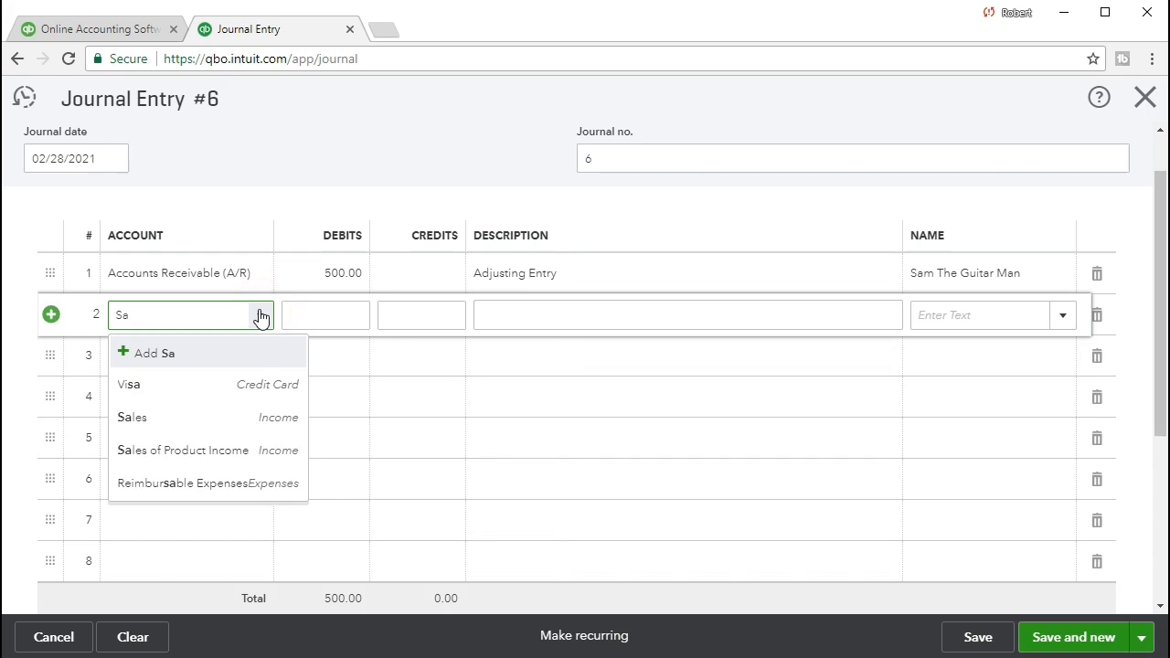
click(196, 451)
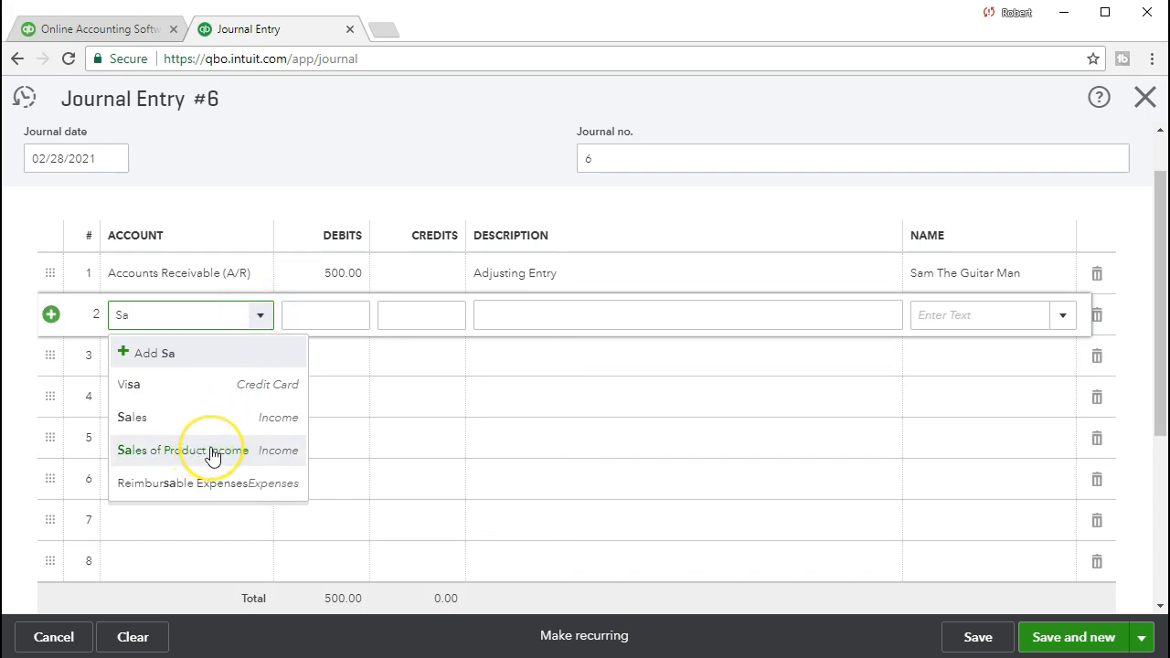
click(211, 451)
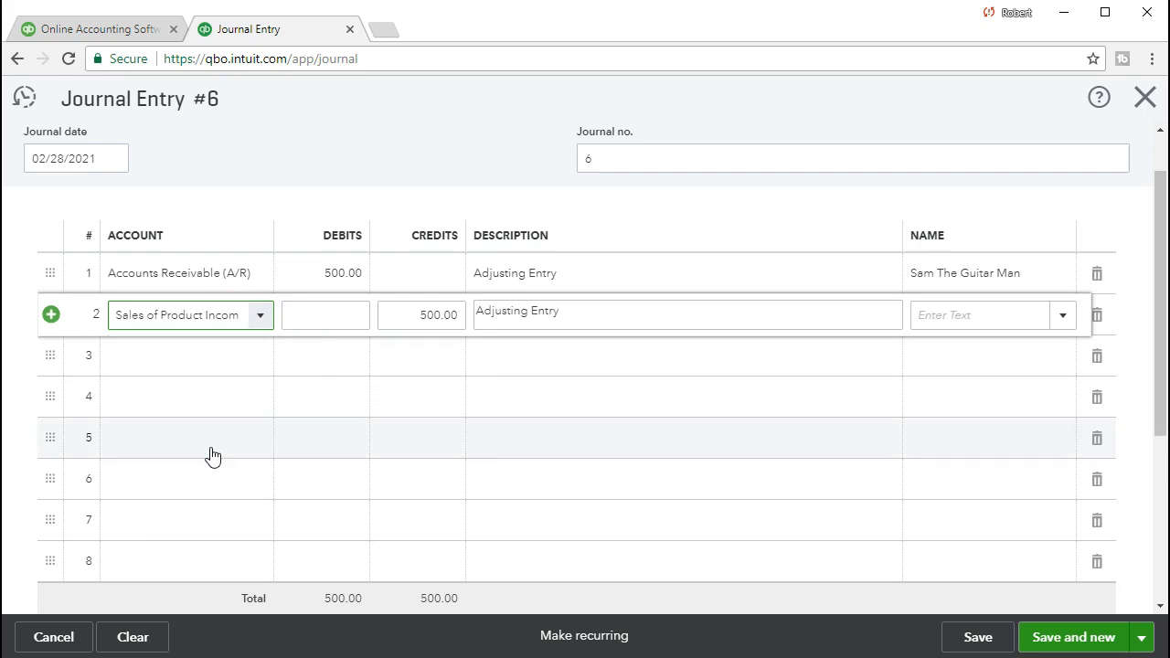
key(Tab)
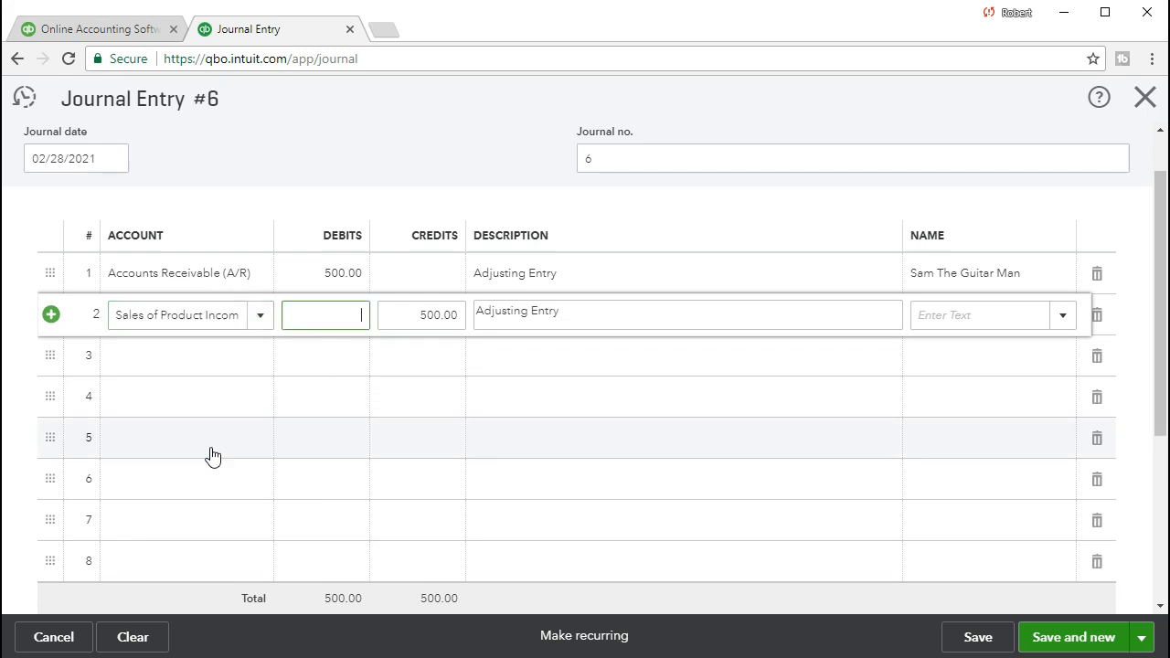
key(Tab)
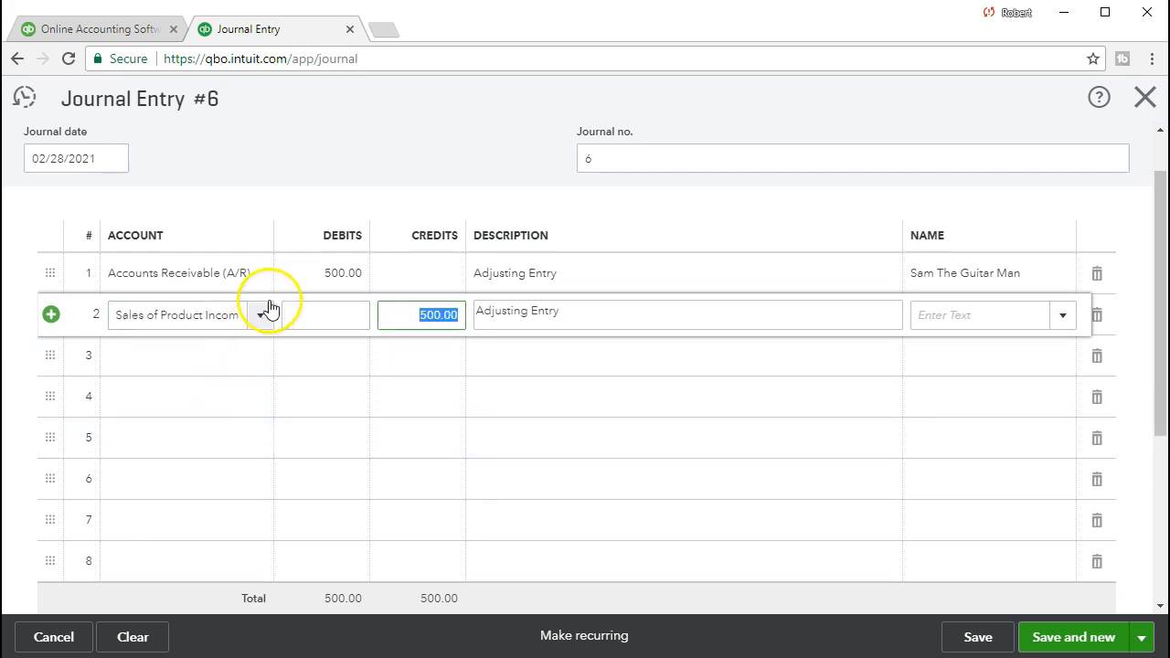
Set the debit of the Accounts Receivable (A/R) line to 525.
click(315, 275)
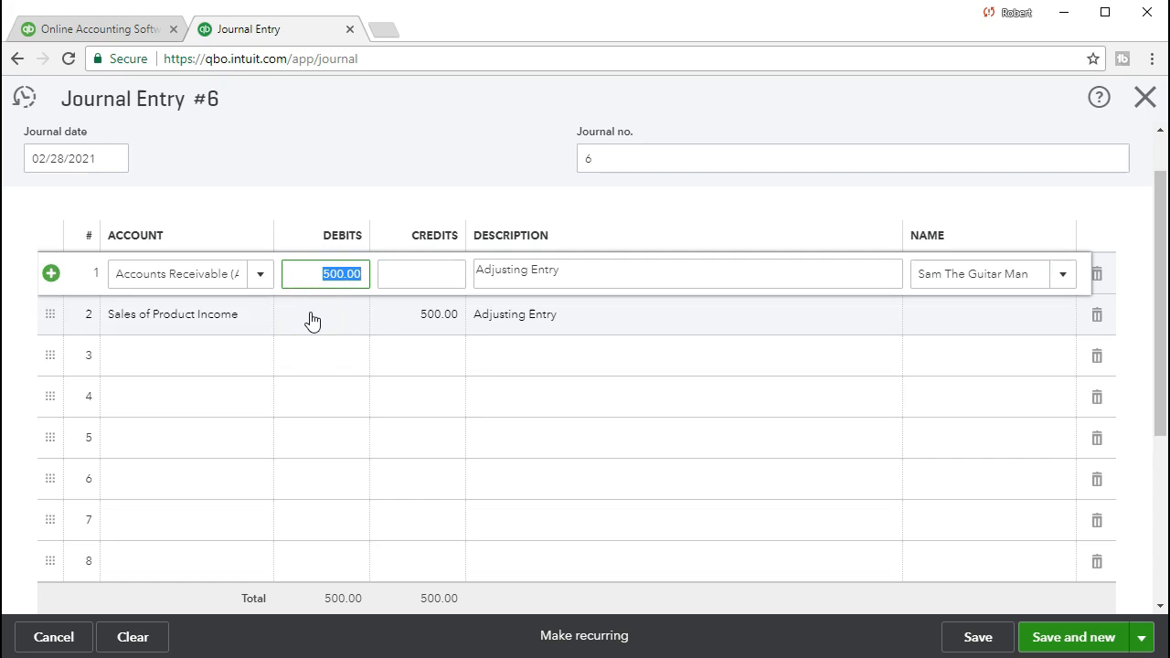
text(525)
key(Tab)
key(Tab)
Enter California State Board of Equalization Payable as the account on line 3 of the journal entry with a credit of 25.
key(Tab)
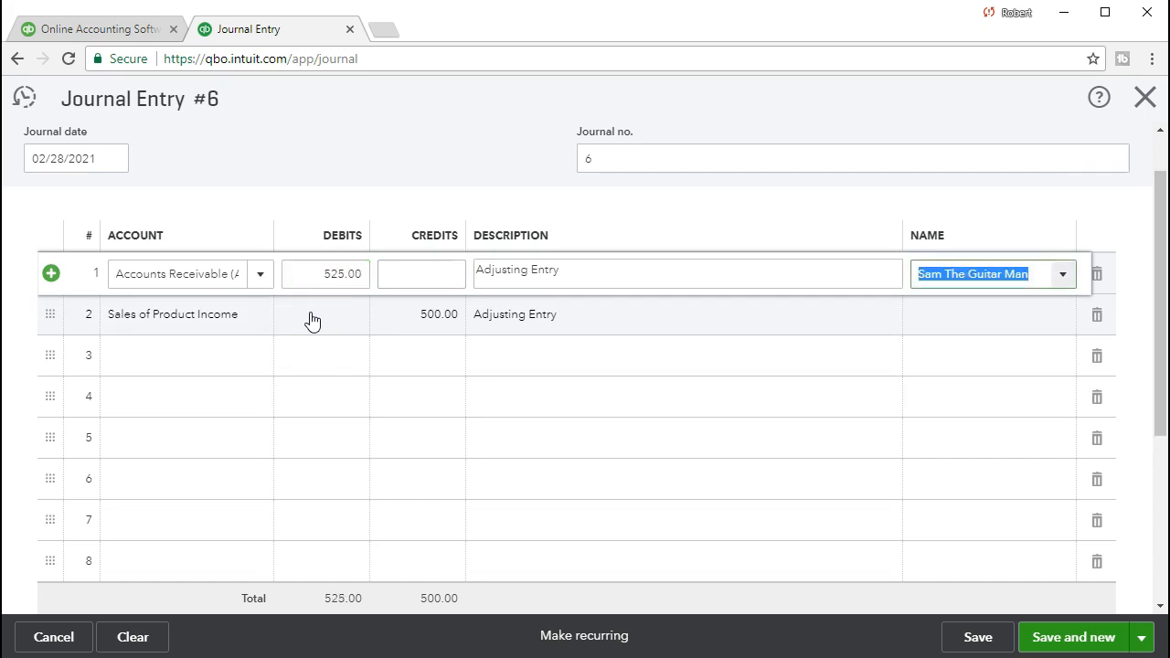
key(Tab)
key(Tab)
key(Tab)
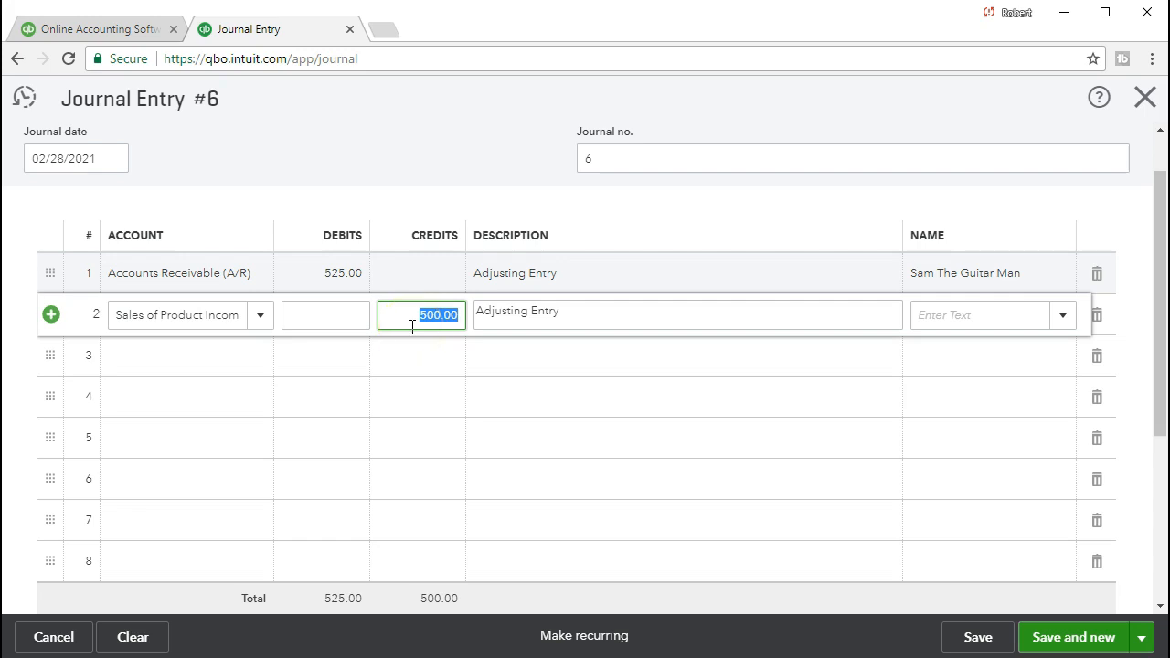
key(Tab)
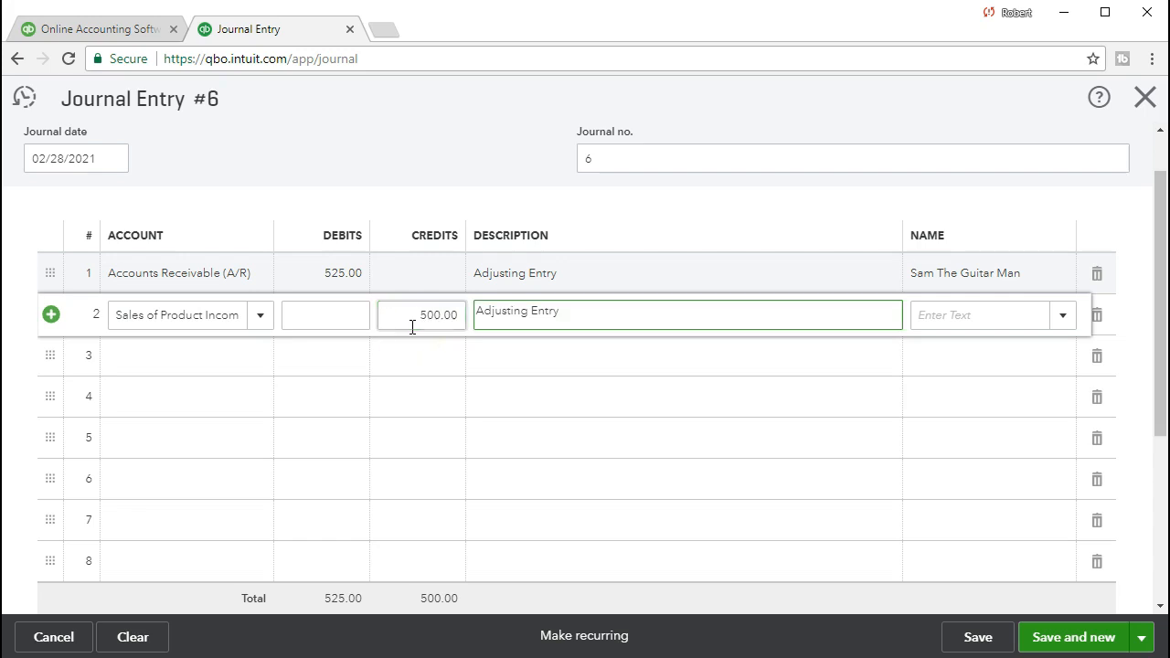
key(Tab)
key(Tab)
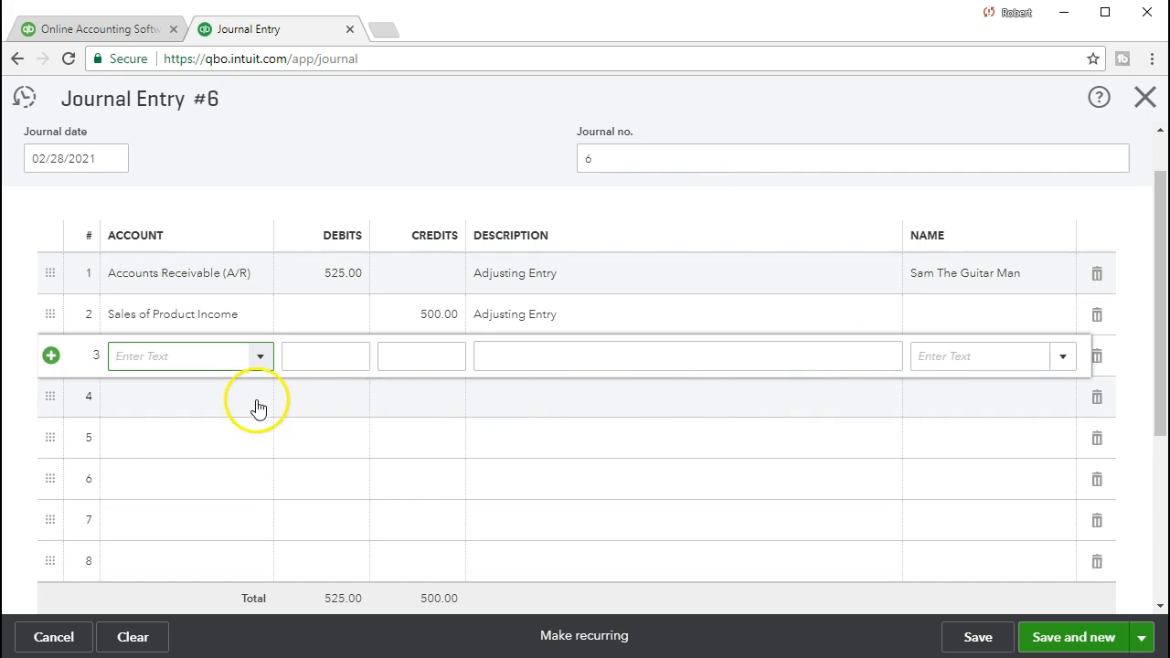
click(261, 362)
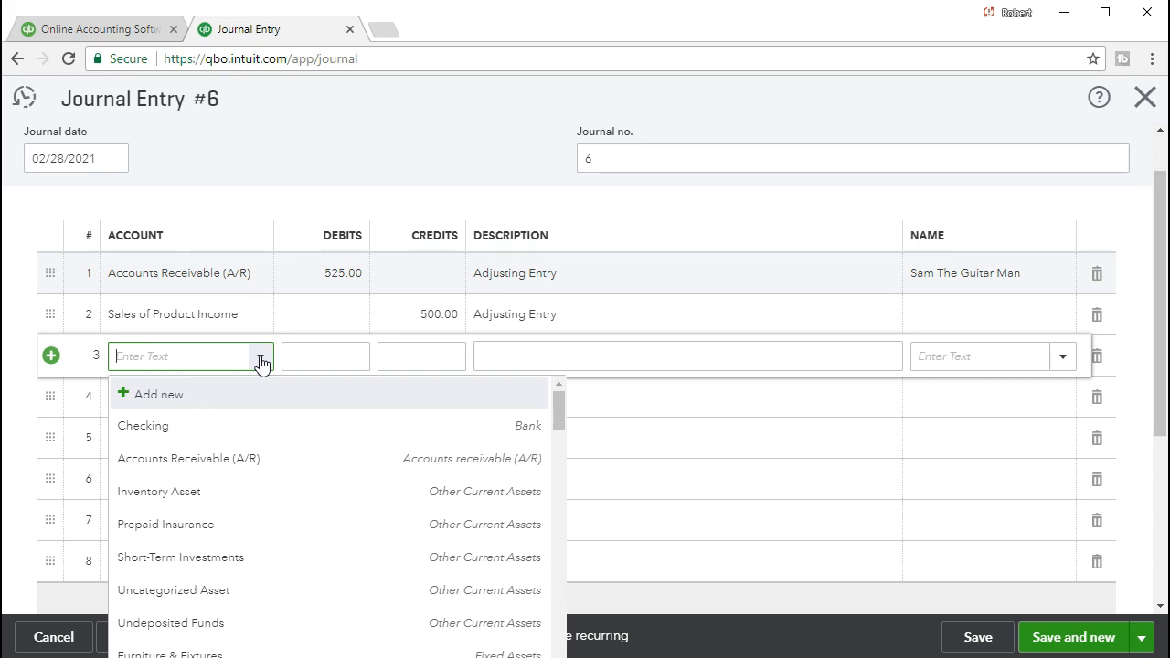
scroll(274, 521, down, 3)
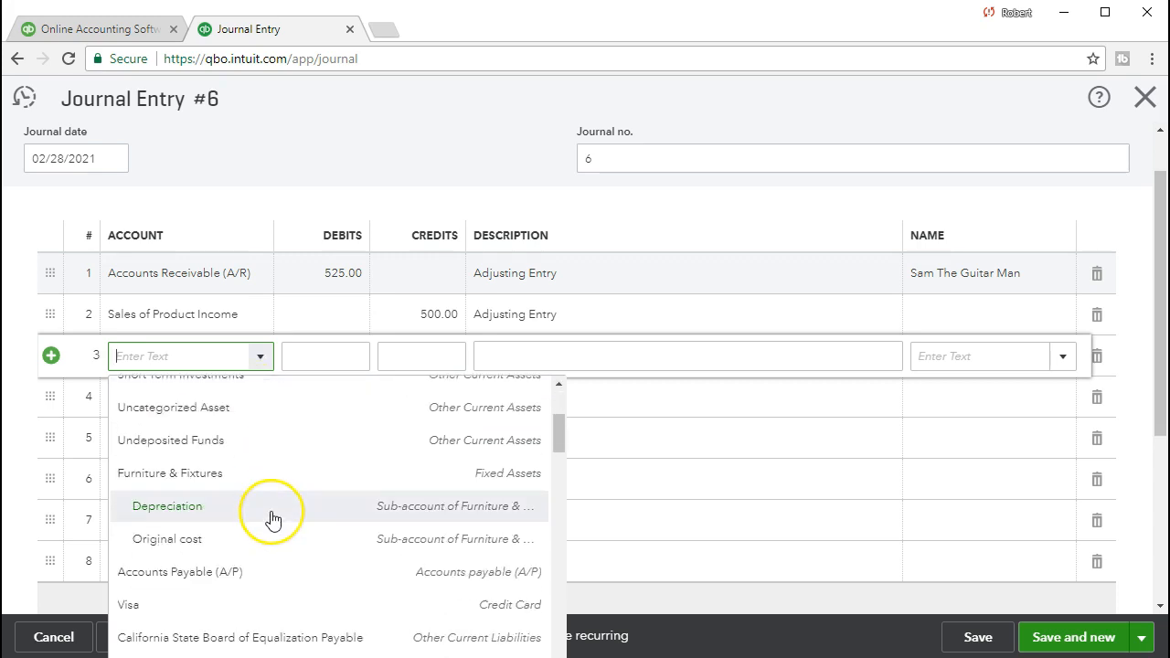
scroll(273, 518, down, 1)
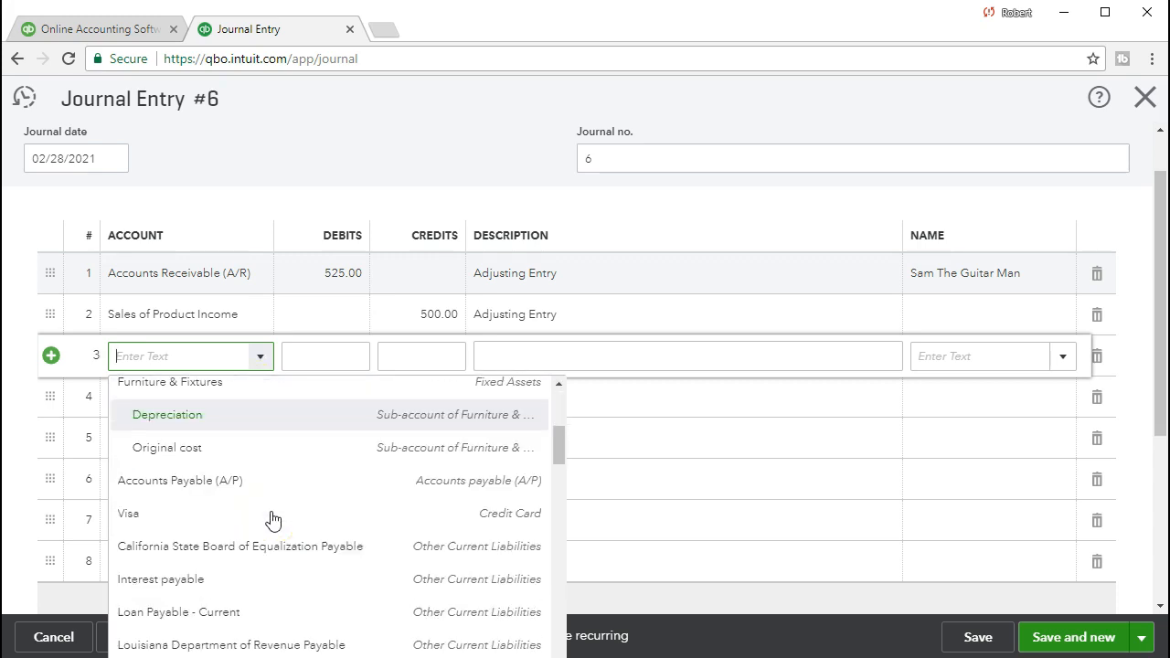
click(278, 563)
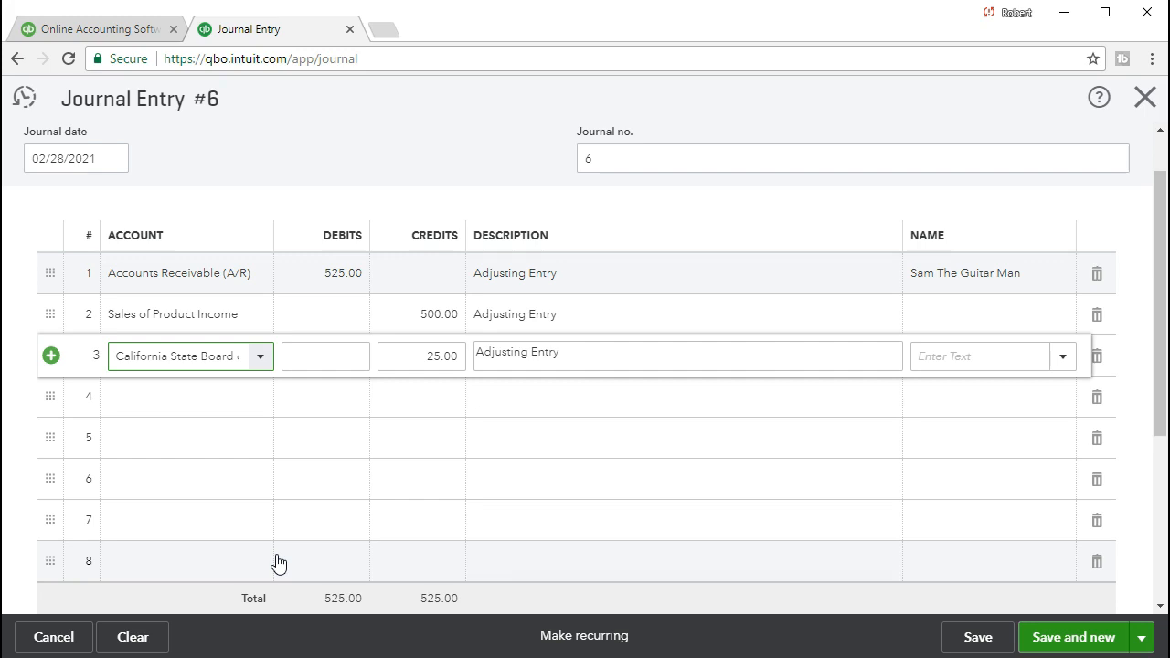
Enter Cost of Goods Sold as the account on line 4 of the journal entry with a debit of 400.
key(Tab)
key(Tab)
key(Tab)
key(Tab)
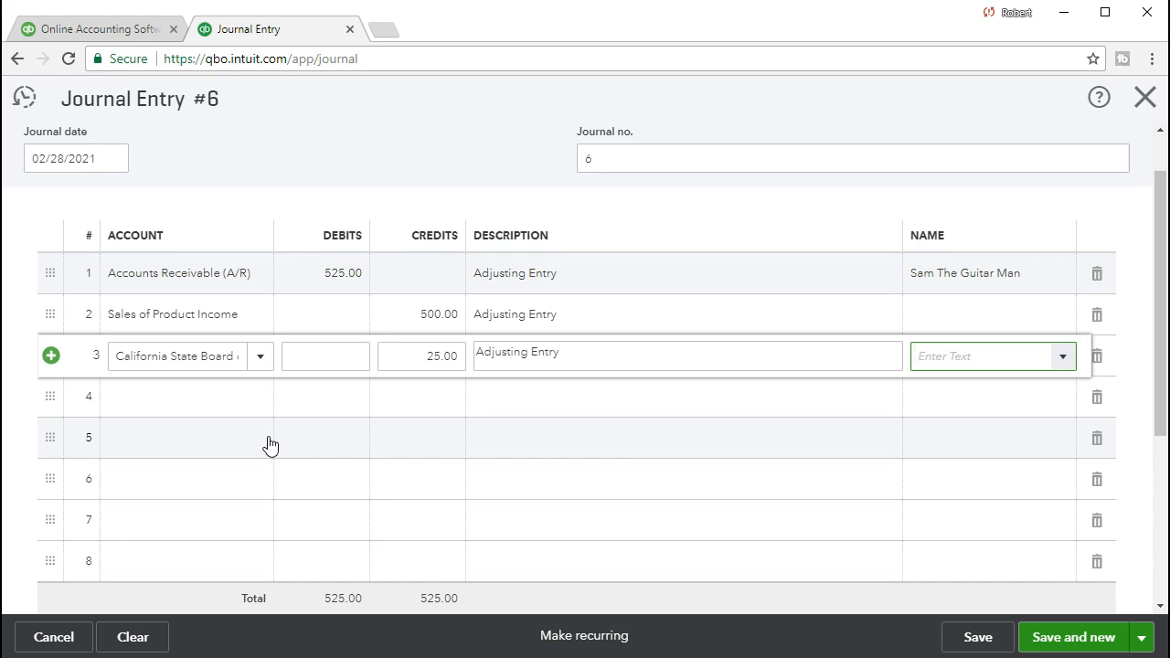
key(Tab)
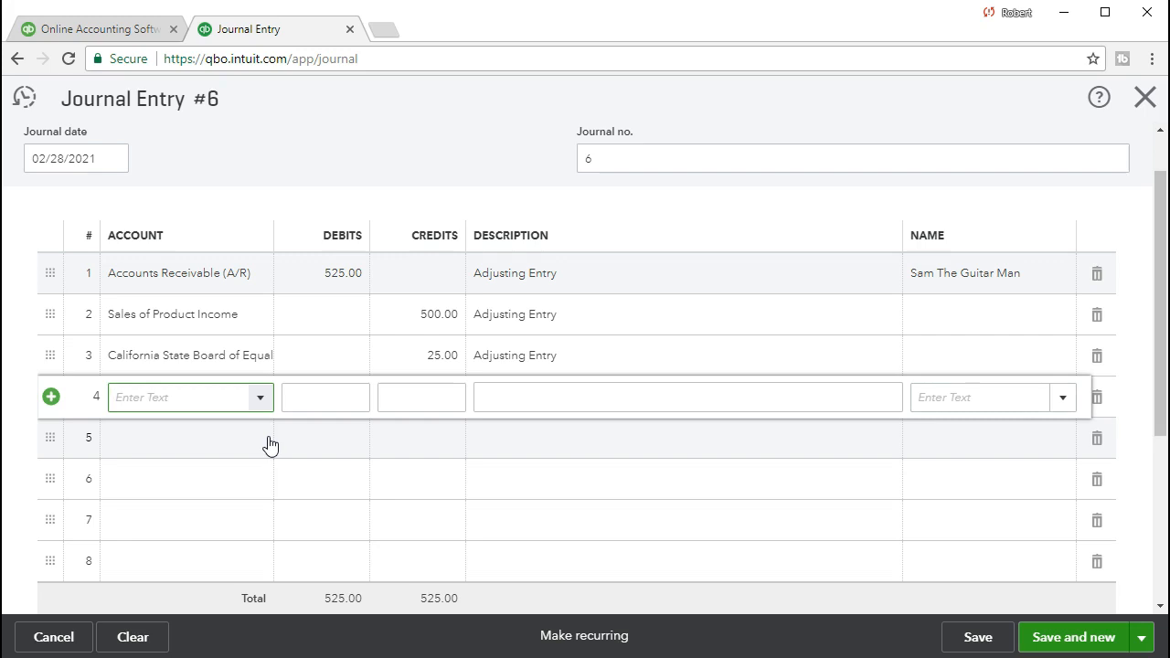
text(Co)
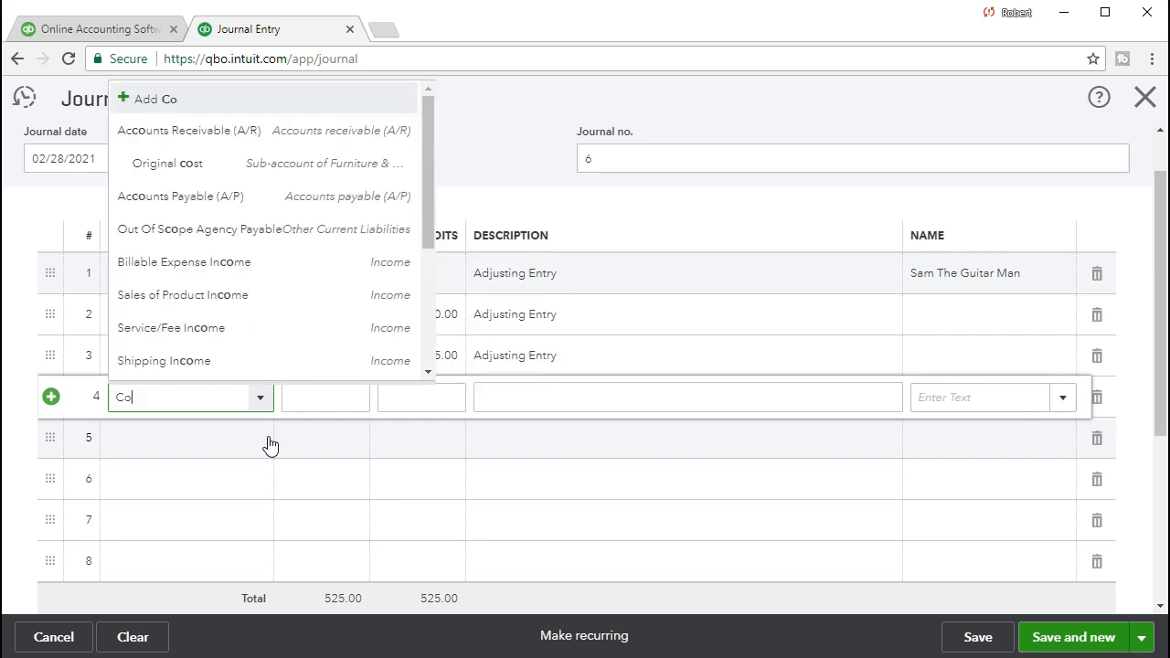
text(st)
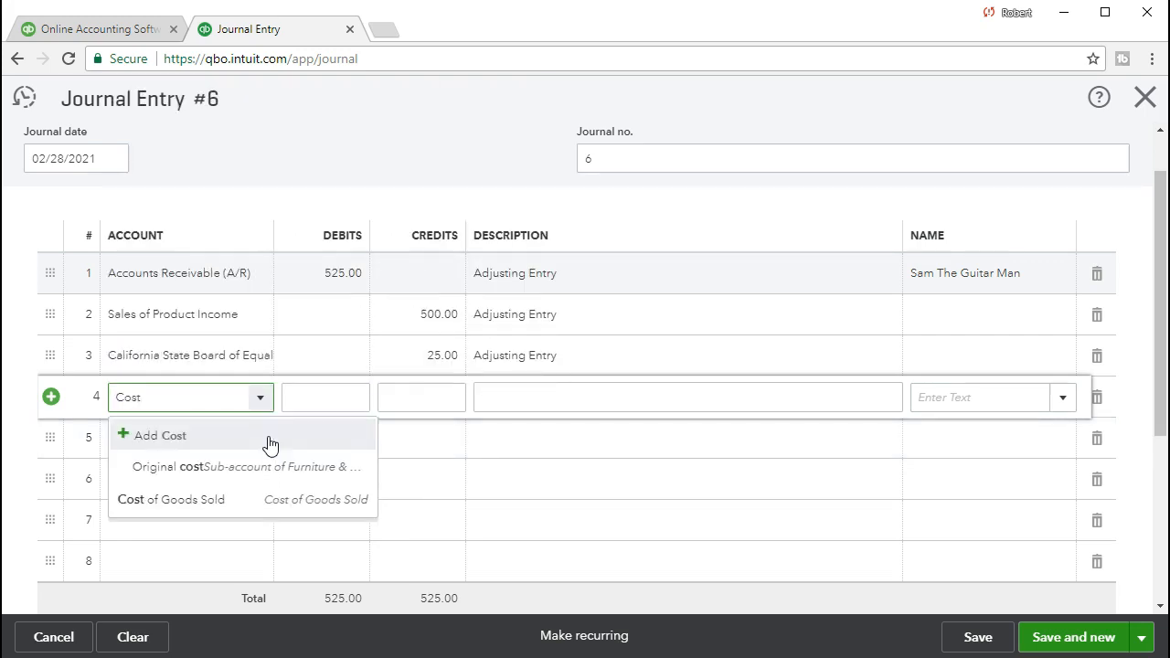
click(231, 503)
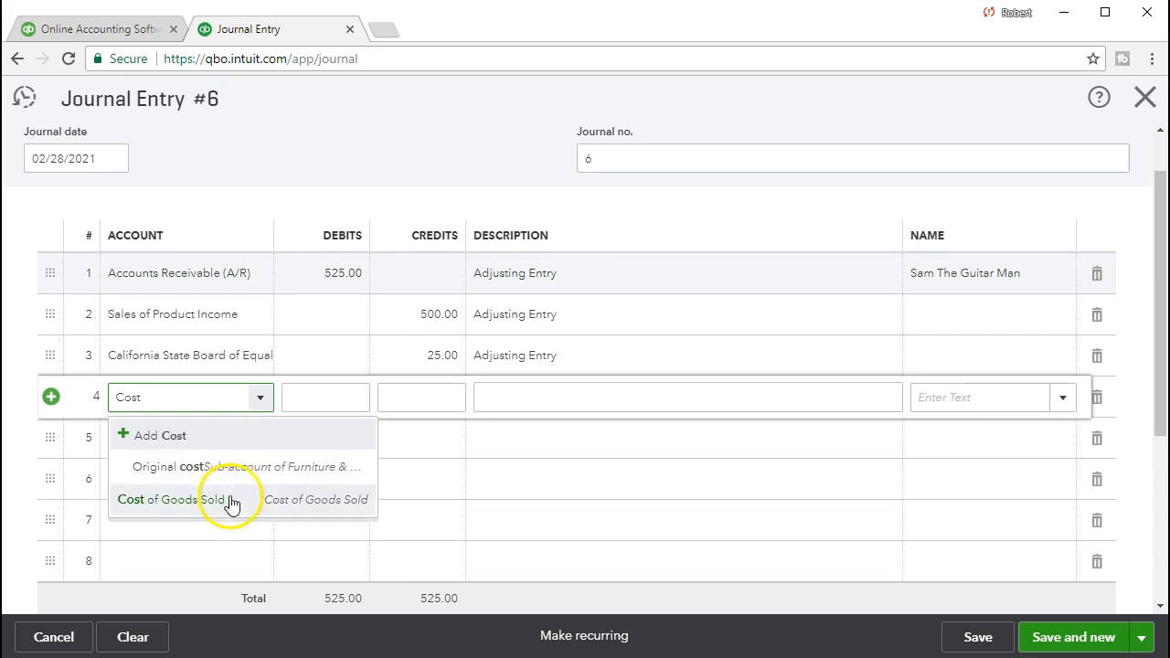
key(Tab)
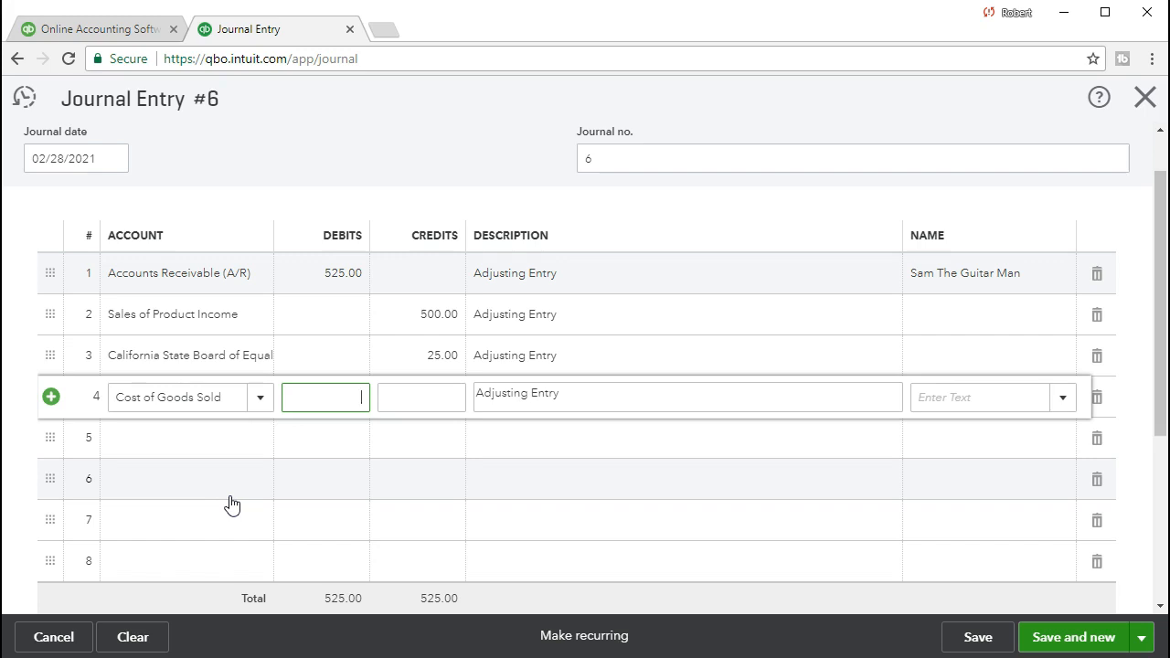
text(400)
Enter Inventory Asset as the account on line 5 of the journal entry with a credit of 400.
key(Tab)
key(Tab)
key(Tab)
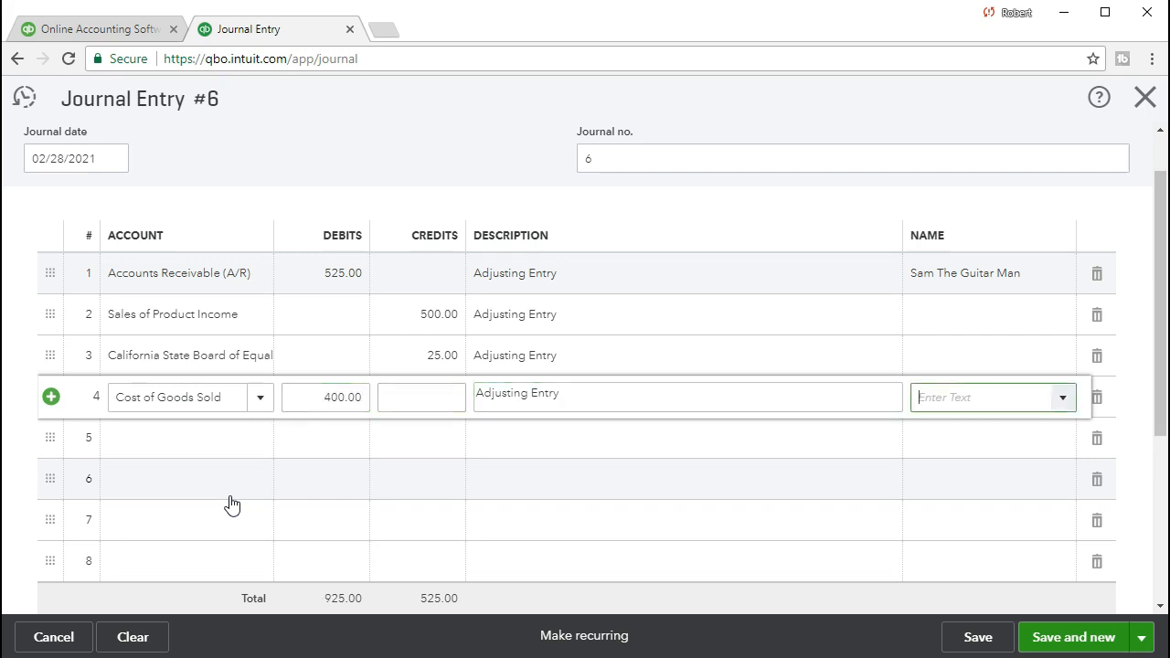
key(Tab)
text(Inv)
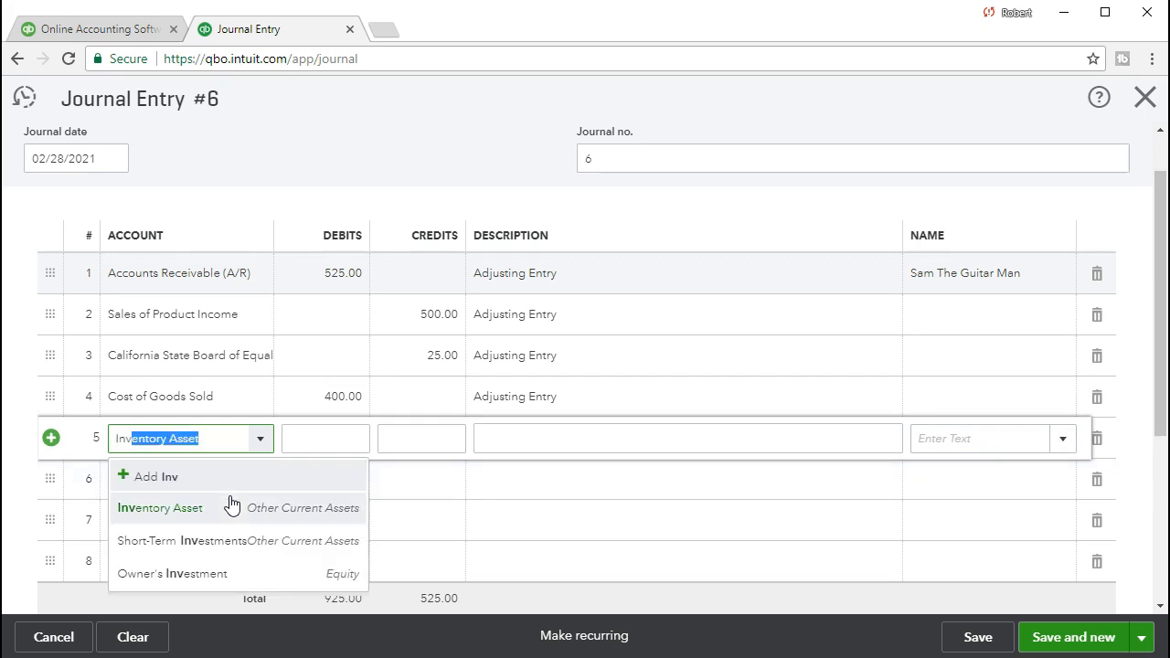
click(197, 516)
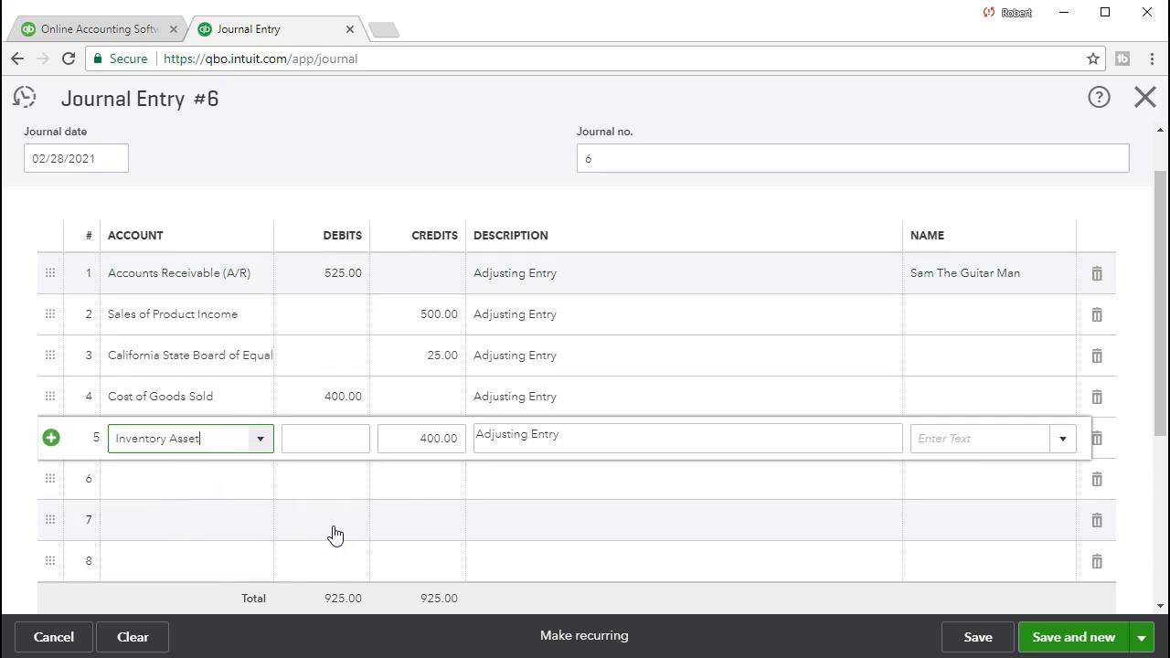
Check the five lines of the adjusting journal entry, save it and close the form.
click(248, 493)
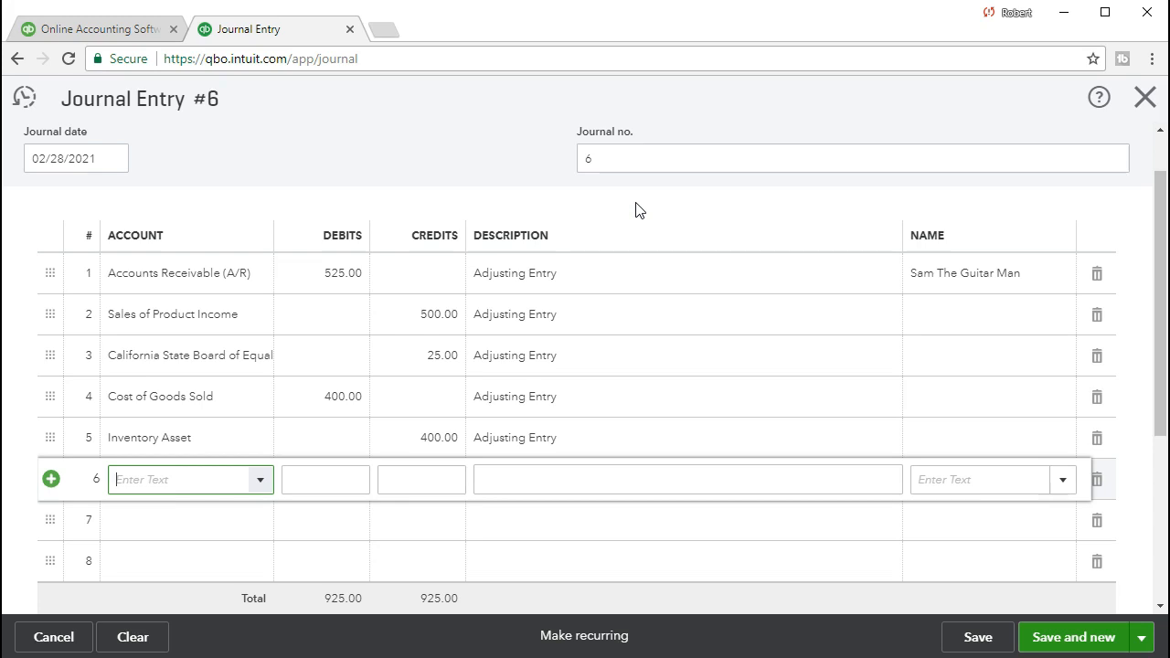
click(622, 275)
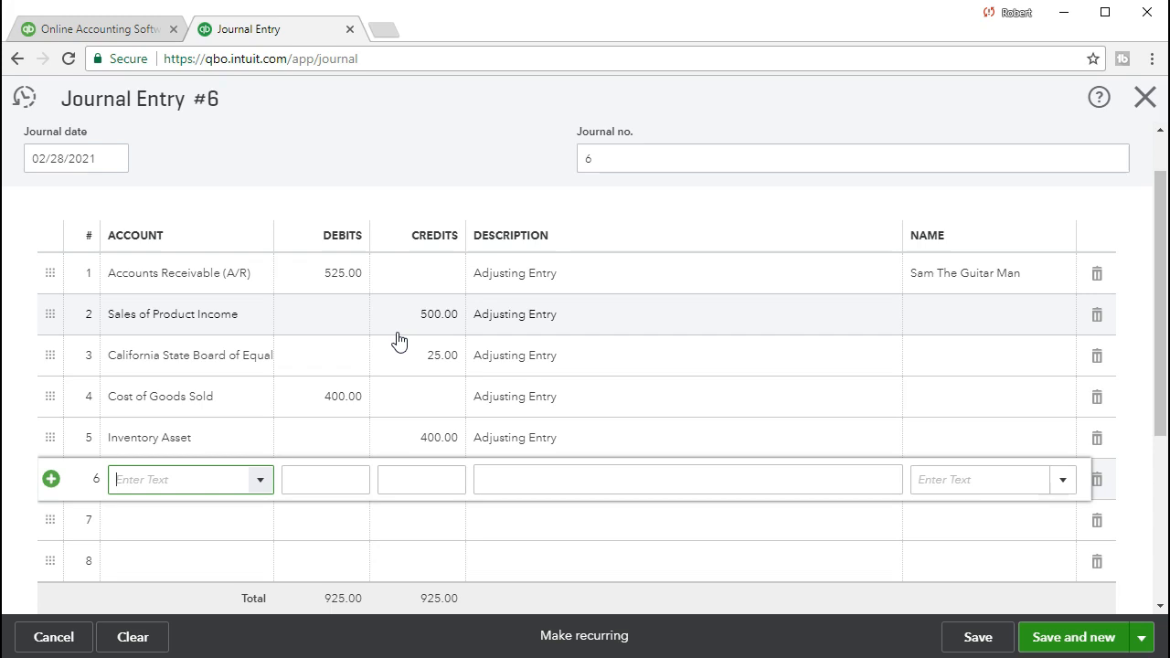
click(429, 334)
click(429, 352)
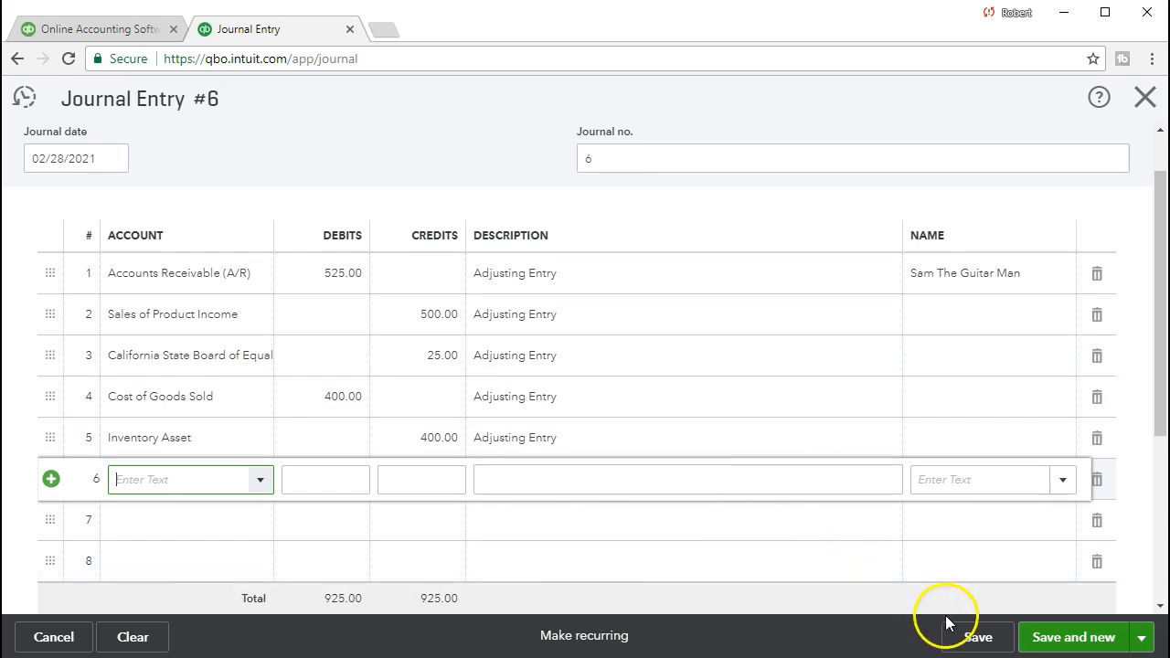
click(974, 640)
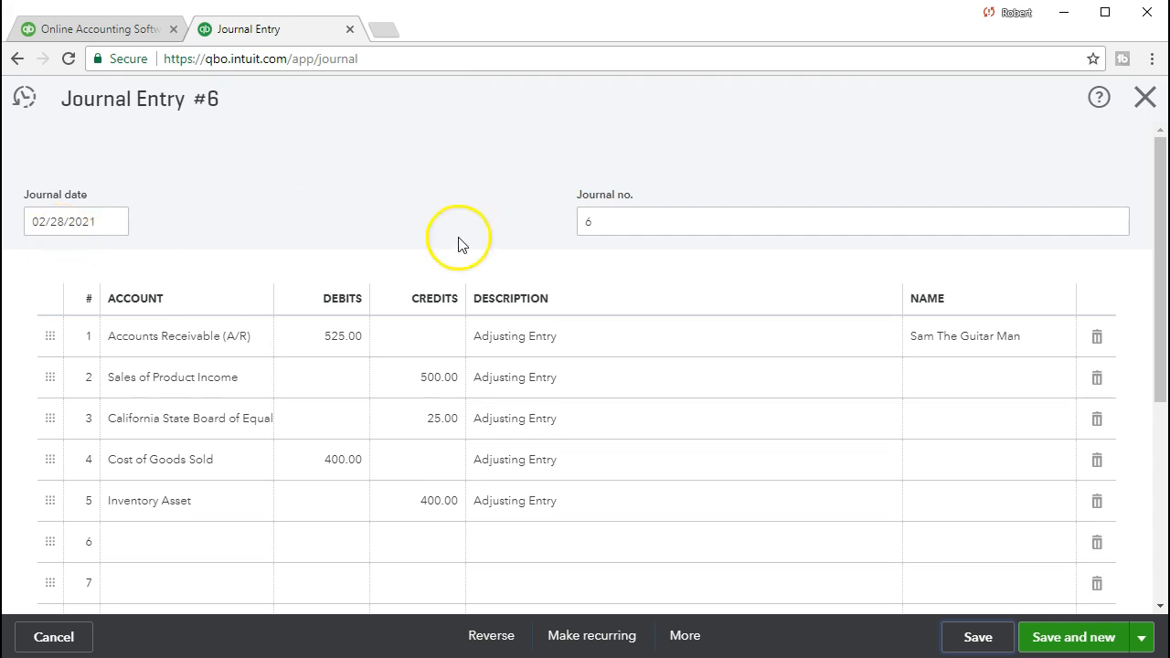
click(1145, 101)
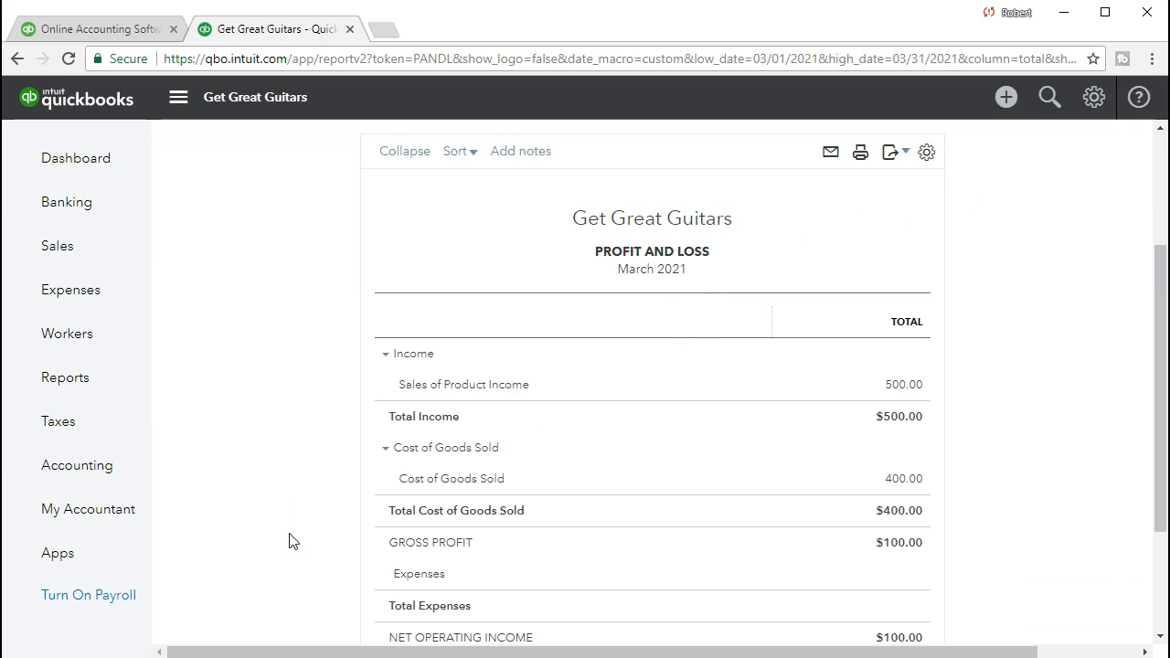
Open the Balance Sheet report and set both the start and end dates of its report period to 02/28/2021.
click(93, 382)
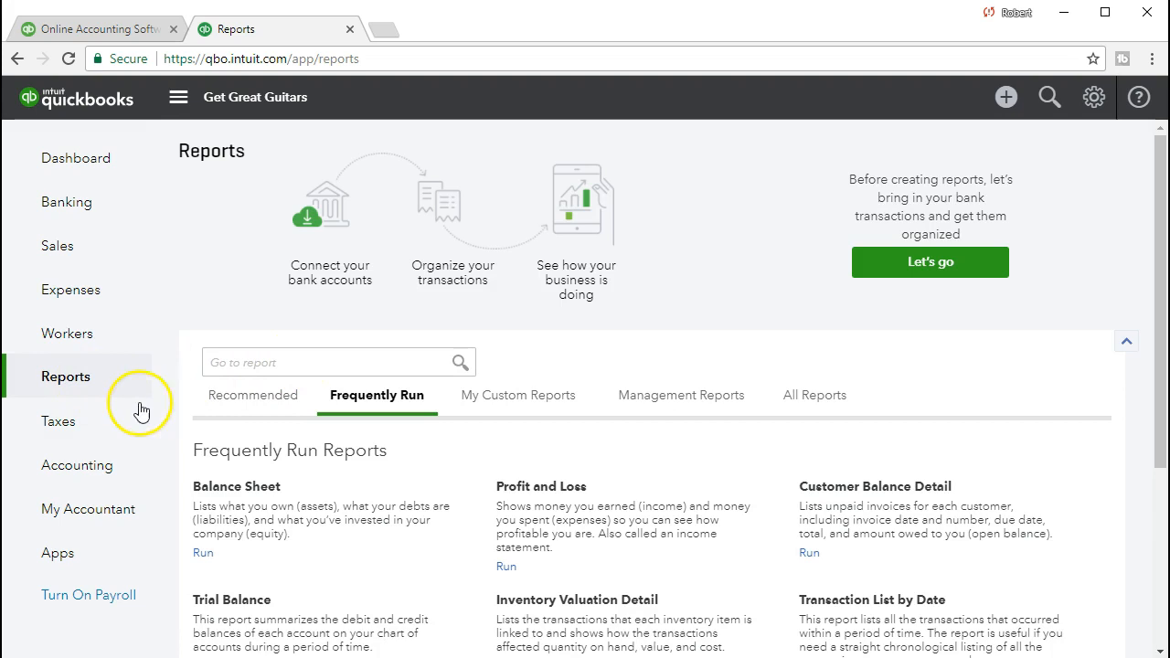
click(248, 489)
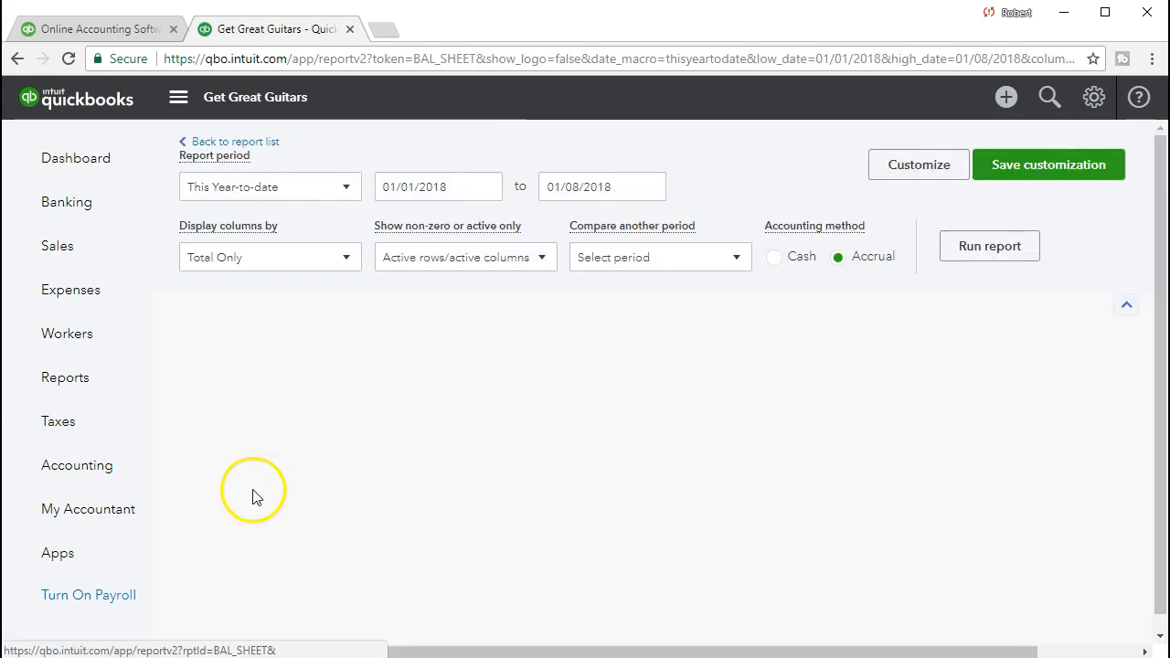
click(473, 188)
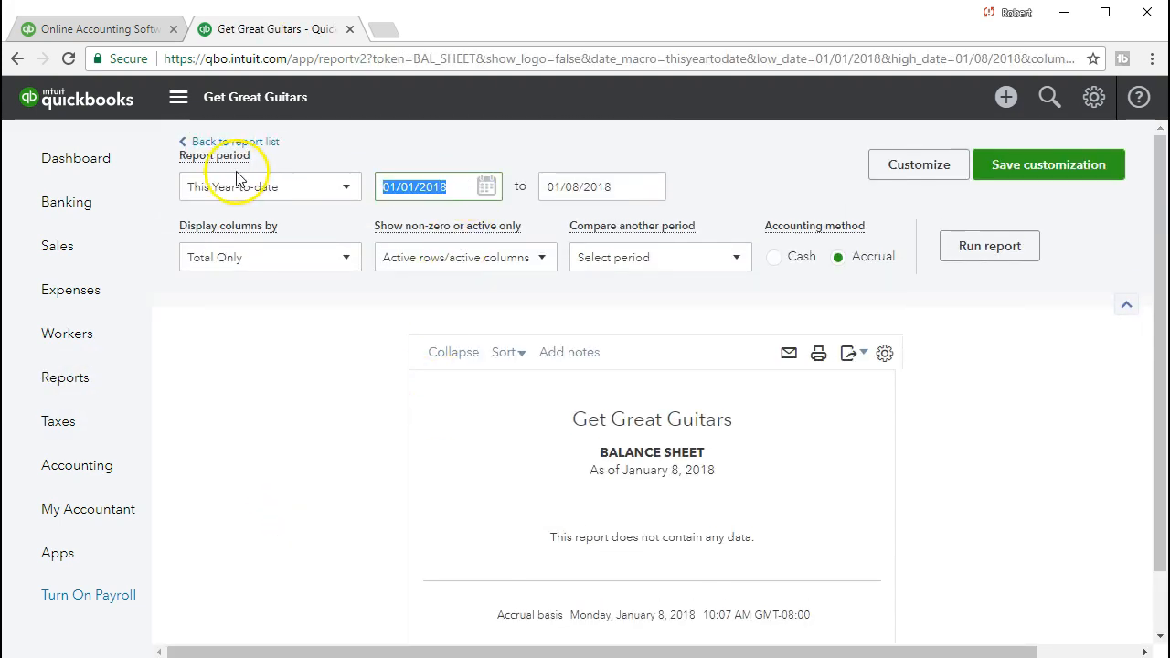
text(0)
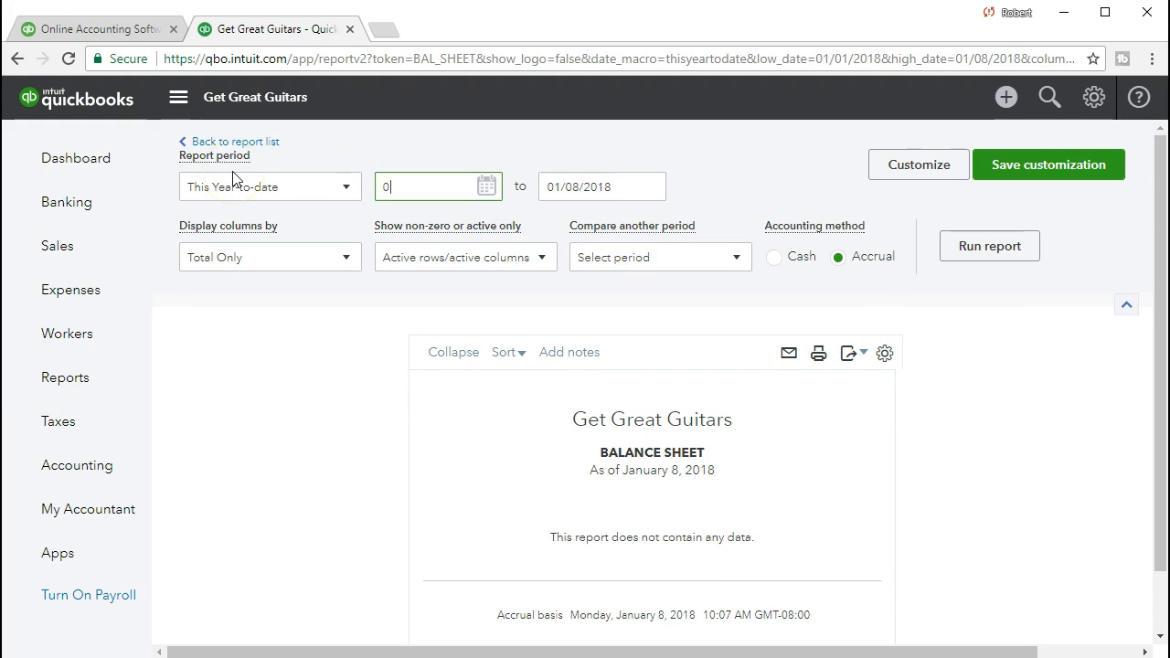
text(2/28/2021)
key(Tab)
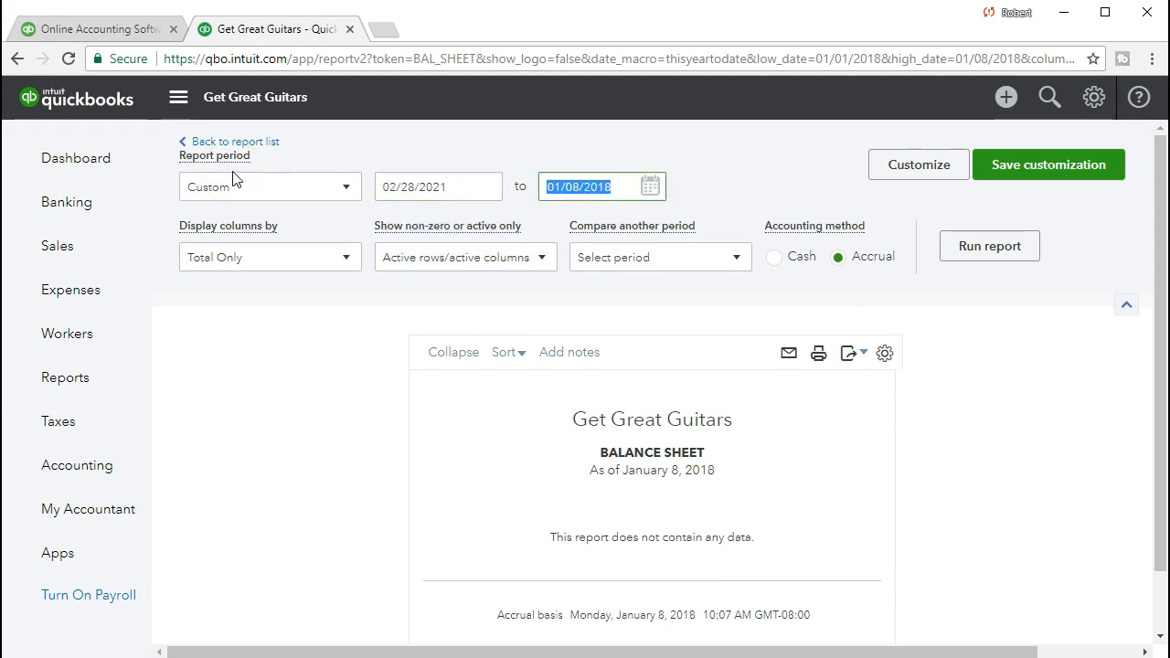
text(02282021)
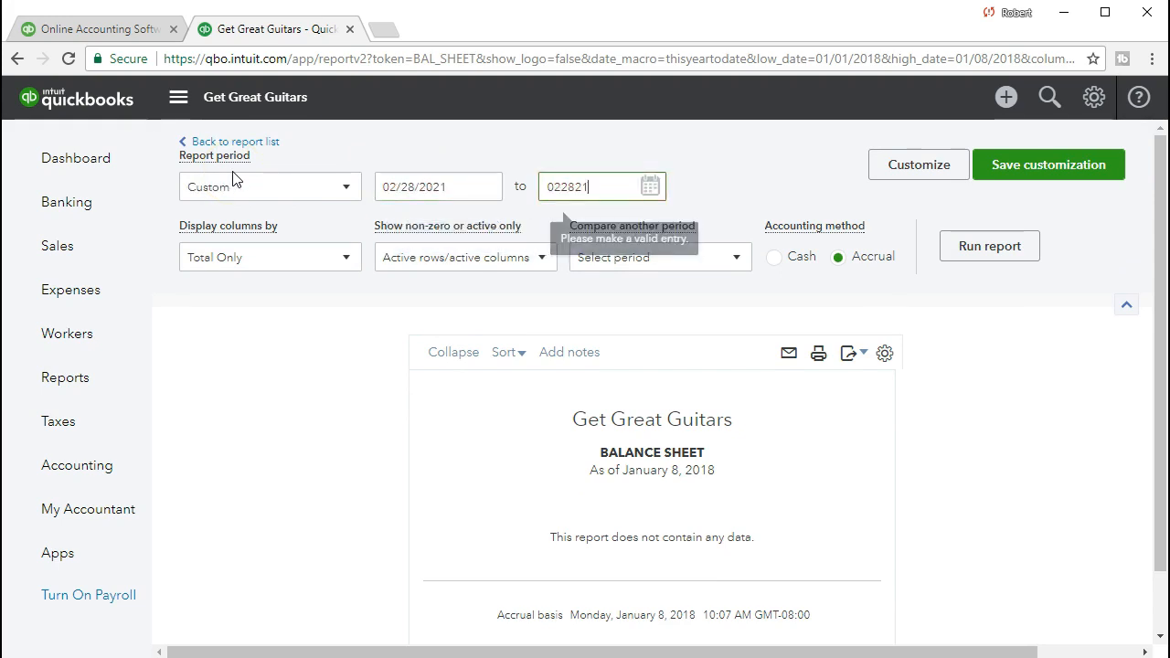
key(Tab)
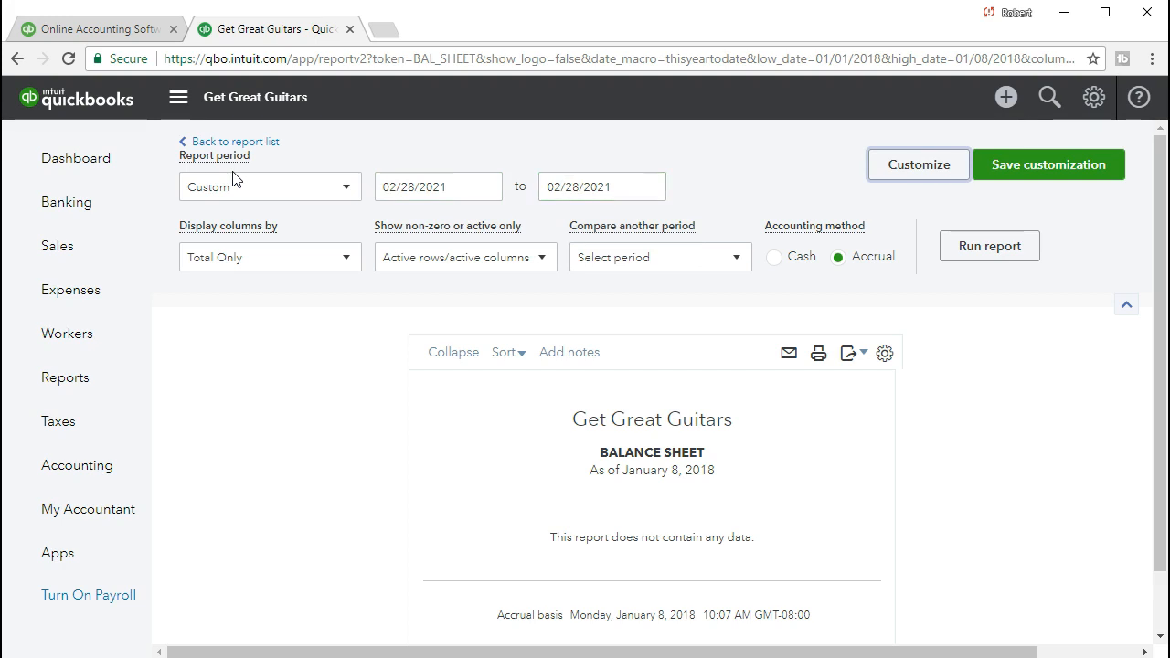
Set the balance sheet's start date to 01/01/2021 and run the report.
click(449, 186)
text(010121)
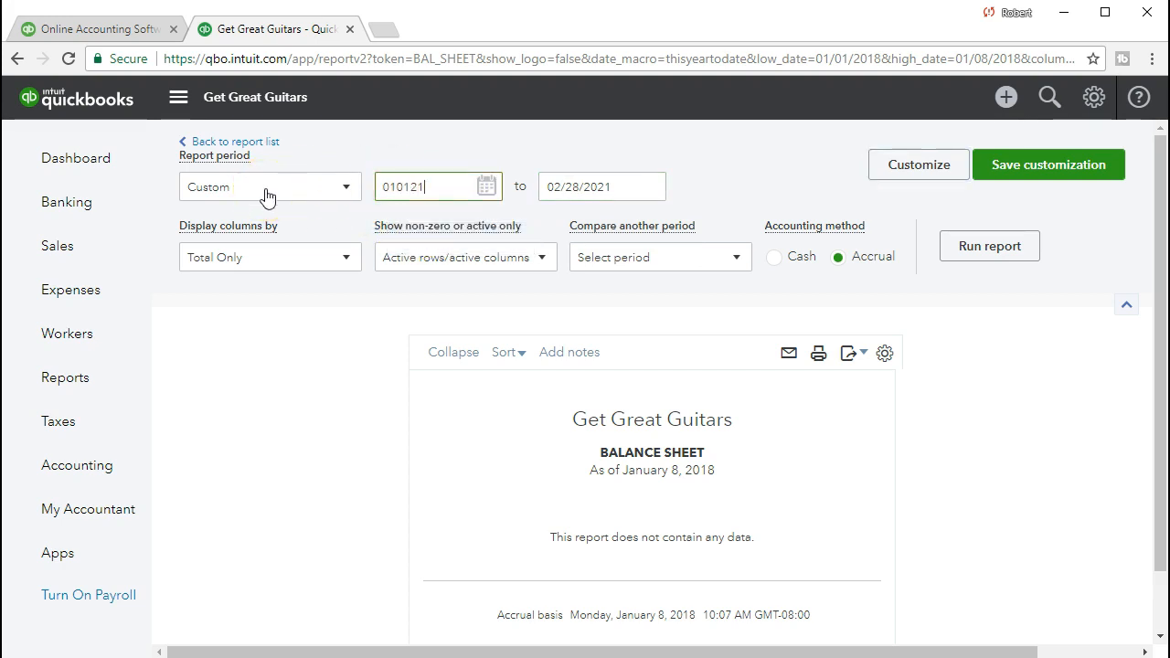
key(Tab)
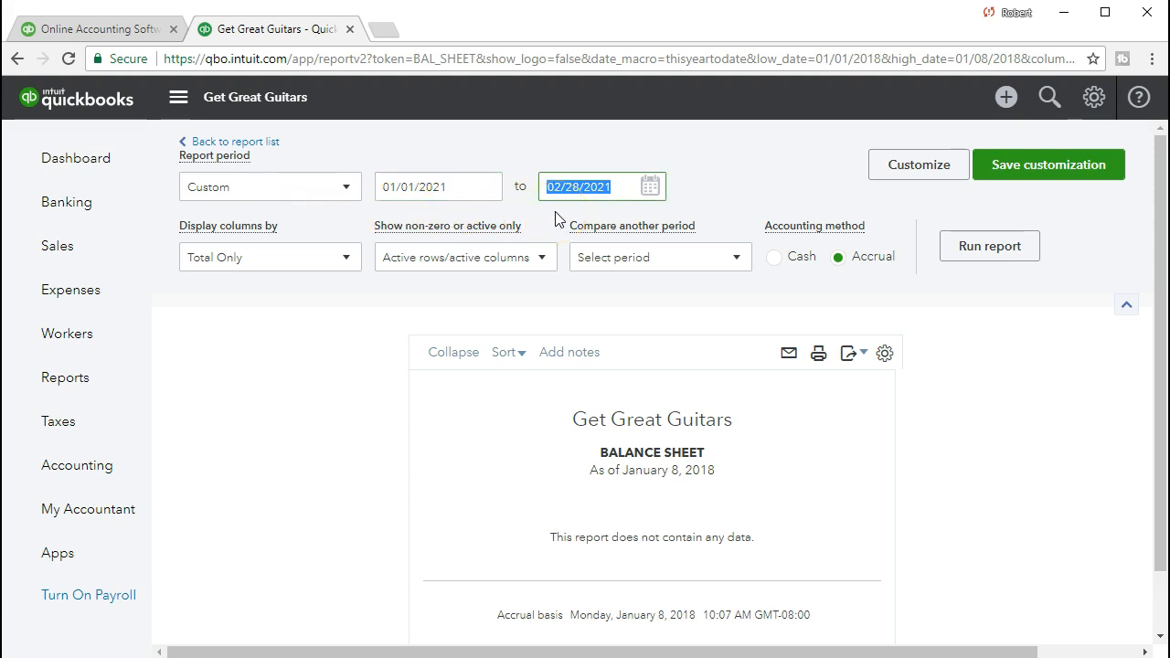
click(957, 262)
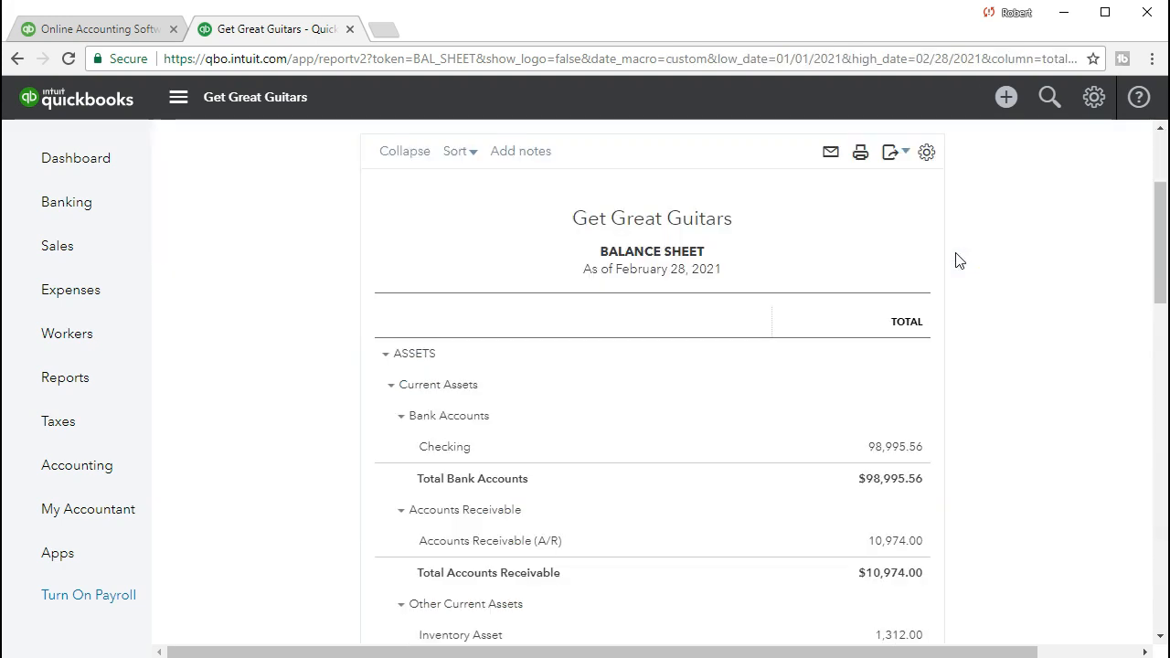
Drill into the Accounts Receivable (A/R) balance, review the 02/28/2021 adjusting journal entry listed there, and close the entry.
scroll(687, 488, down, 3)
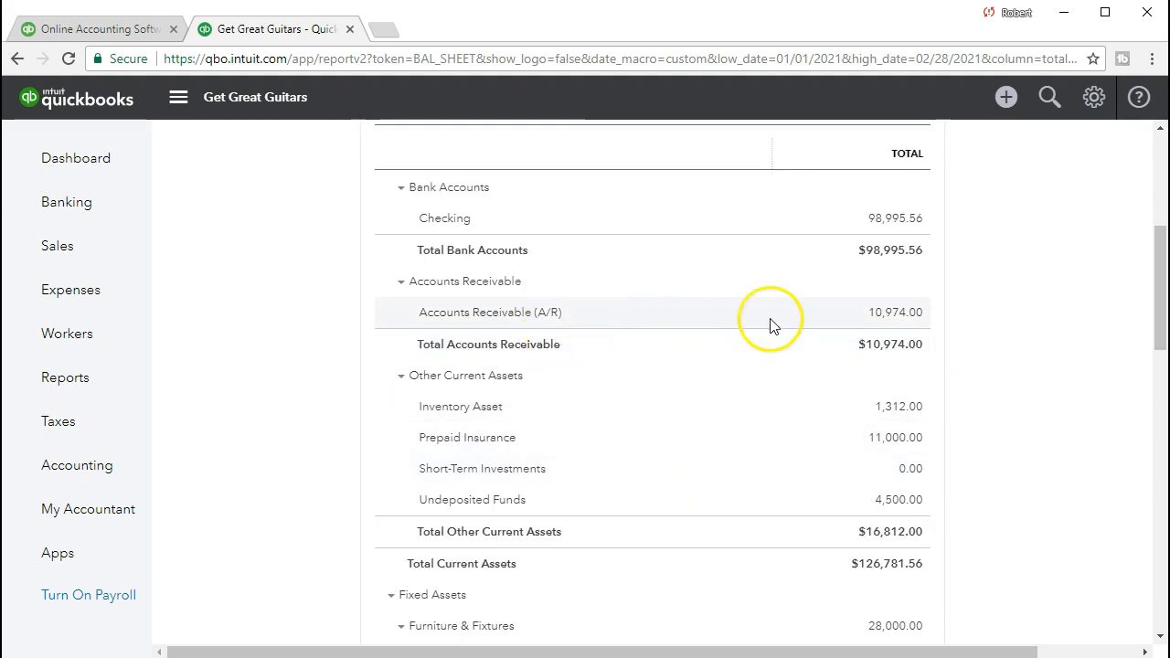
click(884, 324)
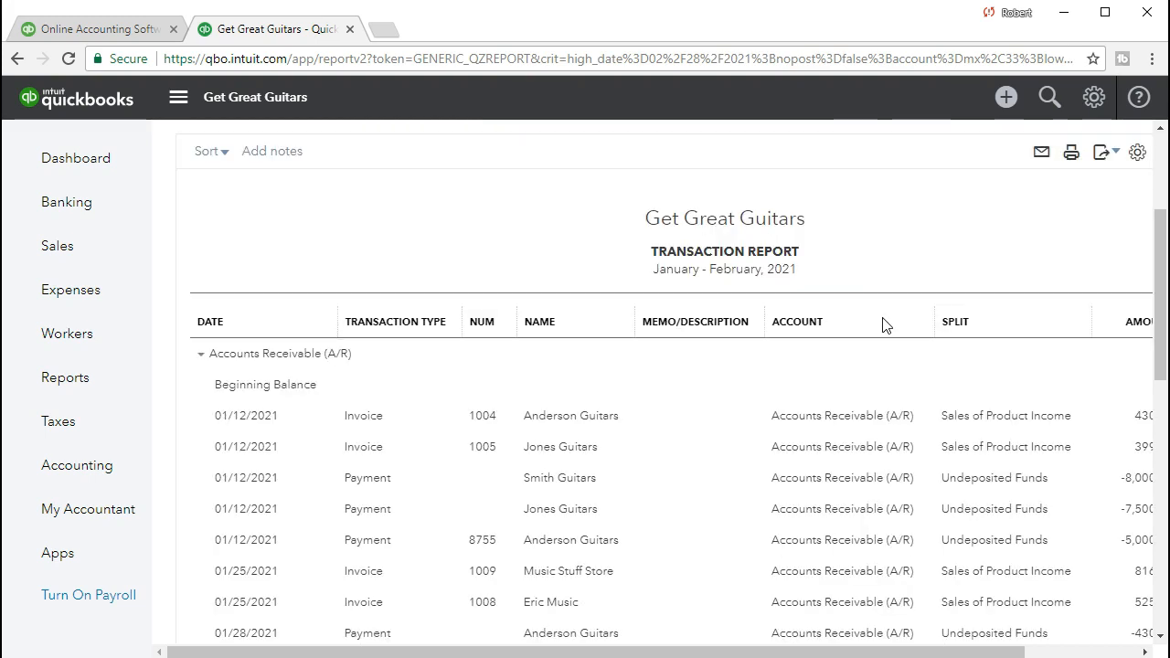
scroll(884, 323, down, 8)
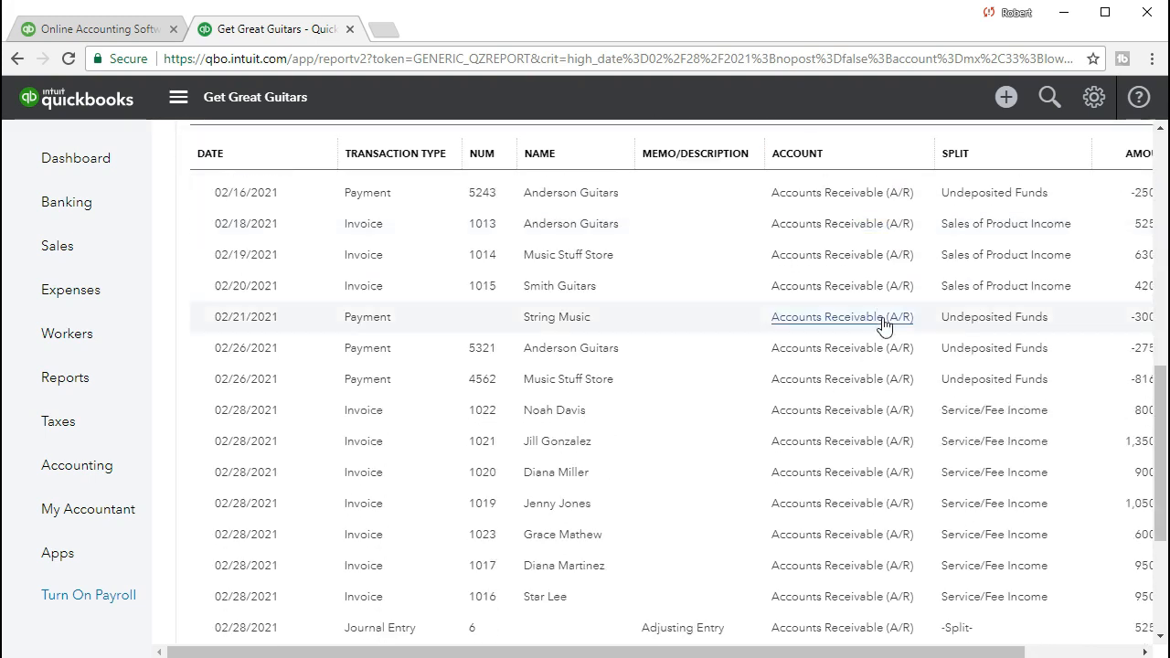
scroll(884, 323, down, 2)
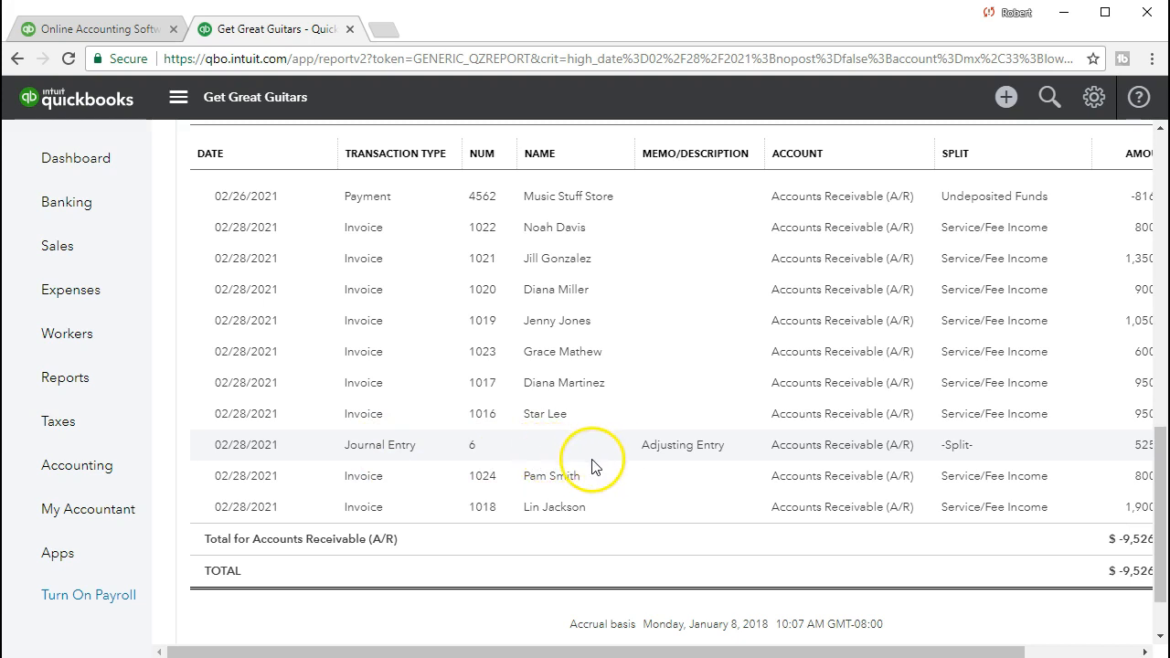
drag(766, 653, 865, 651)
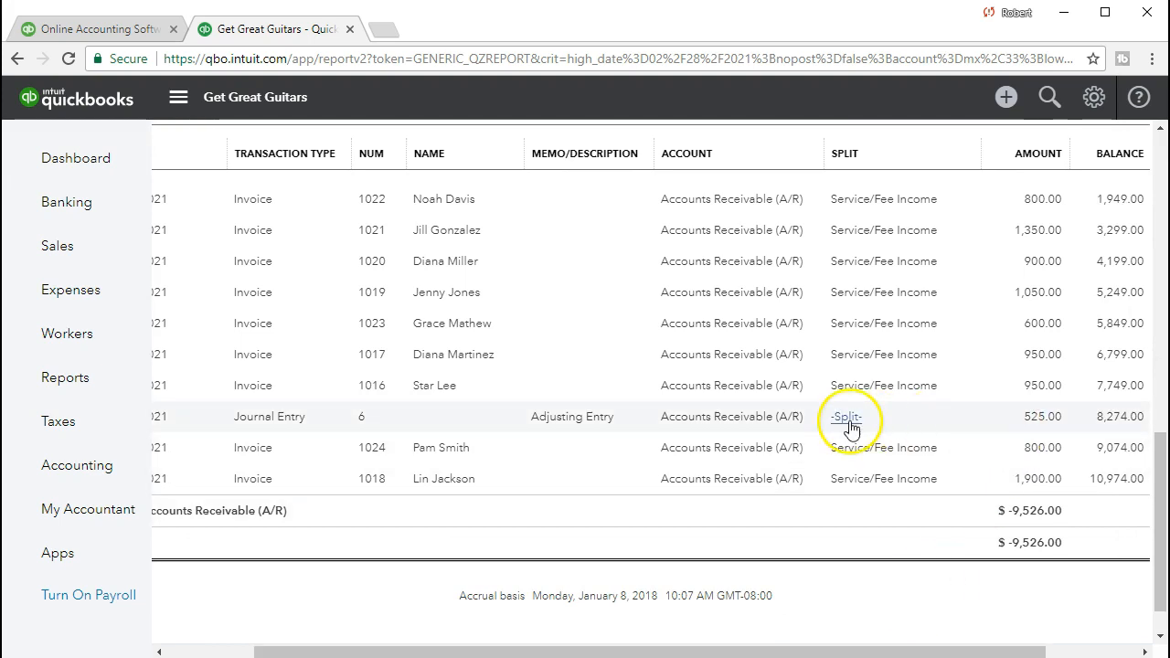
click(1042, 419)
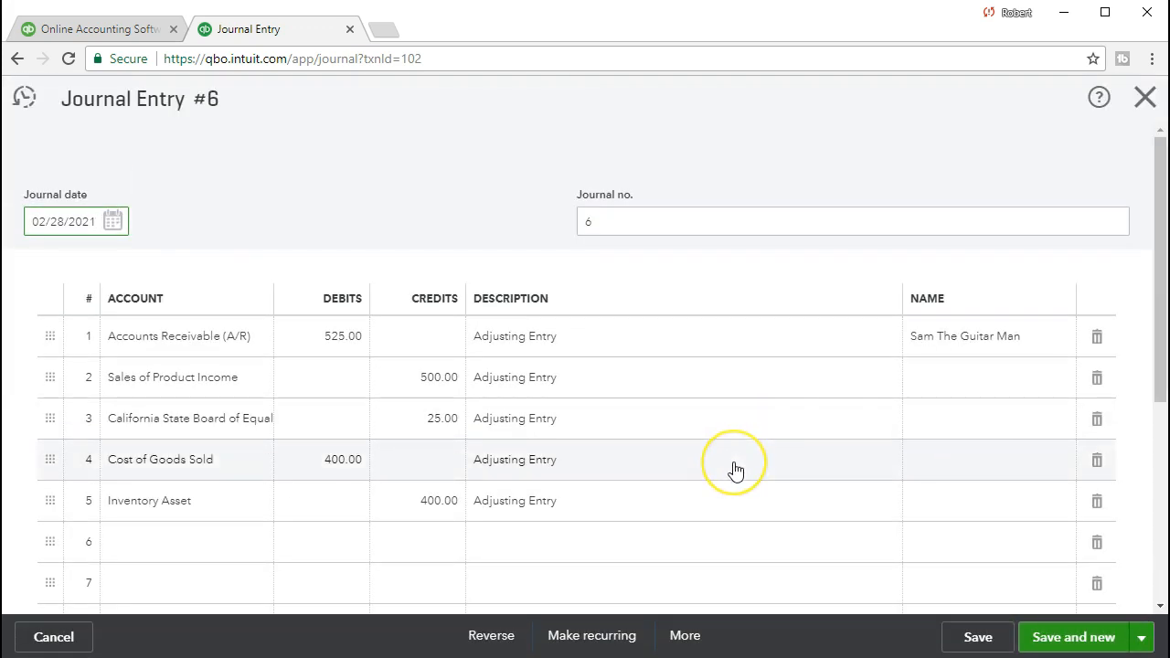
click(1142, 99)
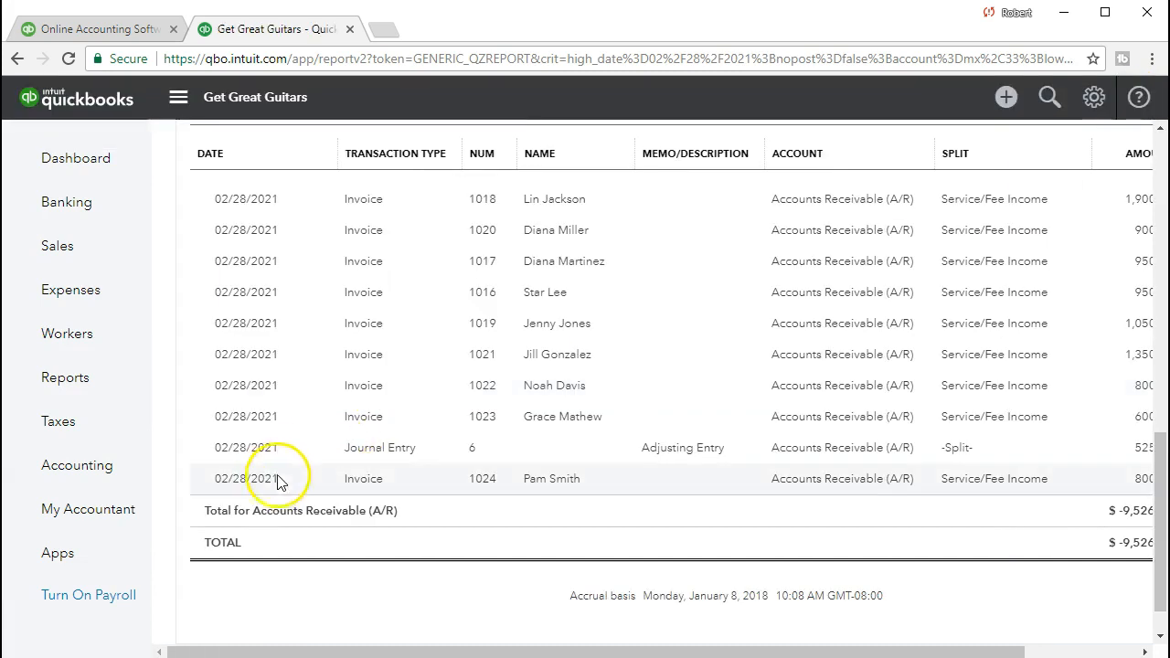
Extend the Accounts Receivable transaction report's end date to 03/31/2021 and run it.
scroll(307, 430, up, 4)
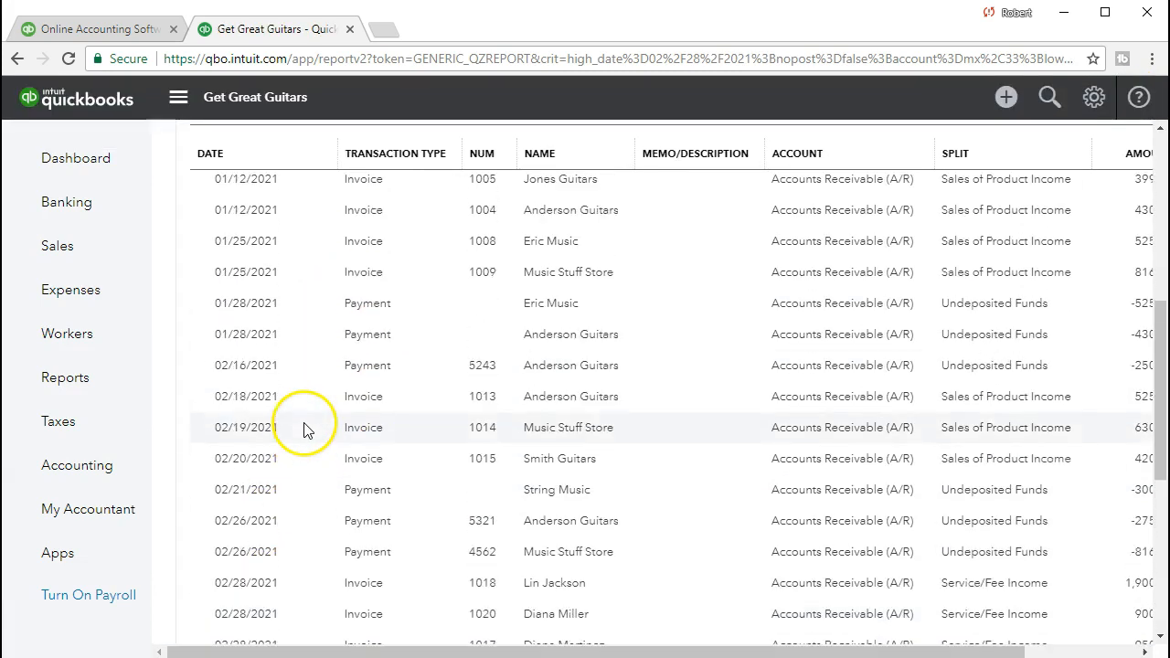
scroll(307, 425, up, 5)
click(631, 183)
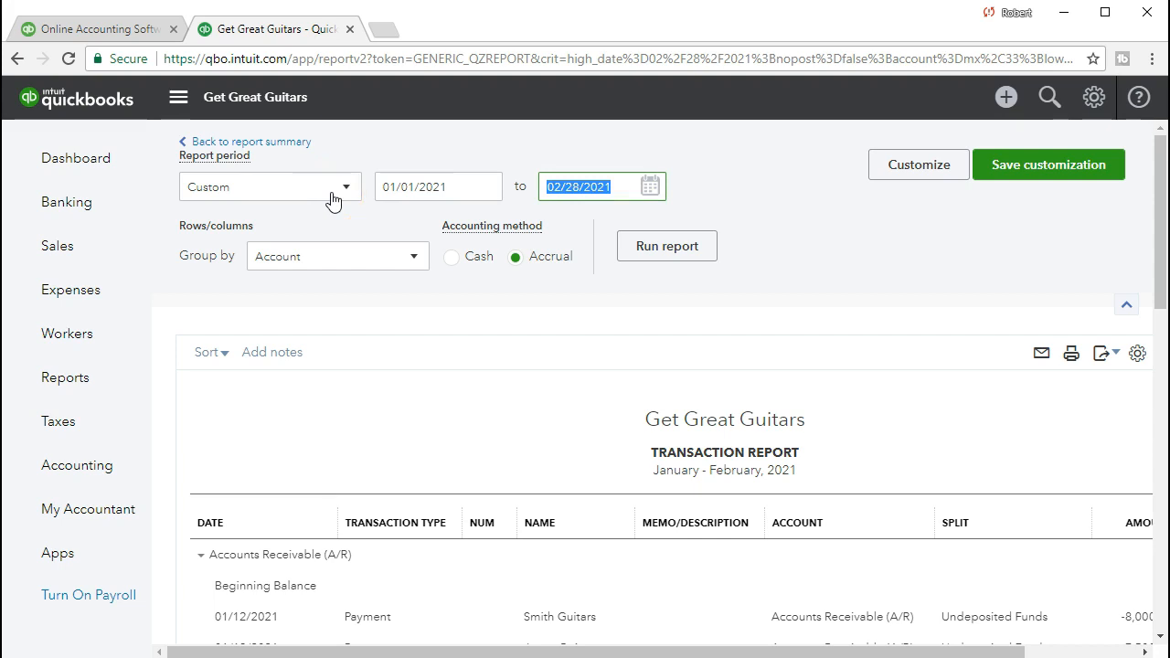
text(03)
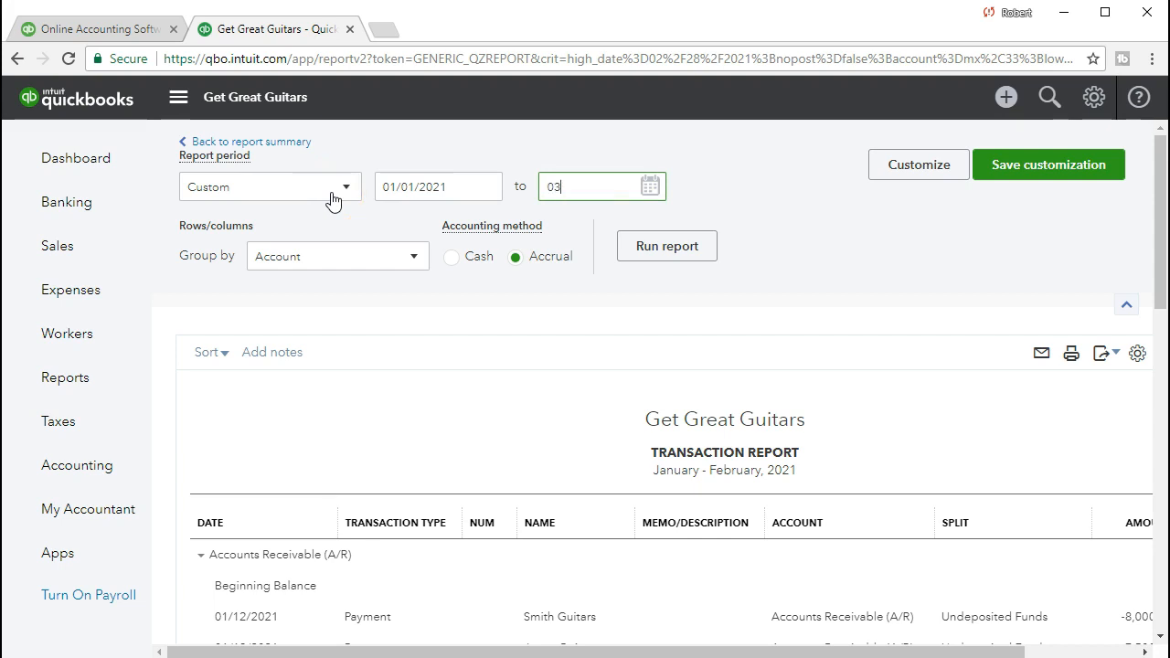
text(/31/2021)
key(Tab)
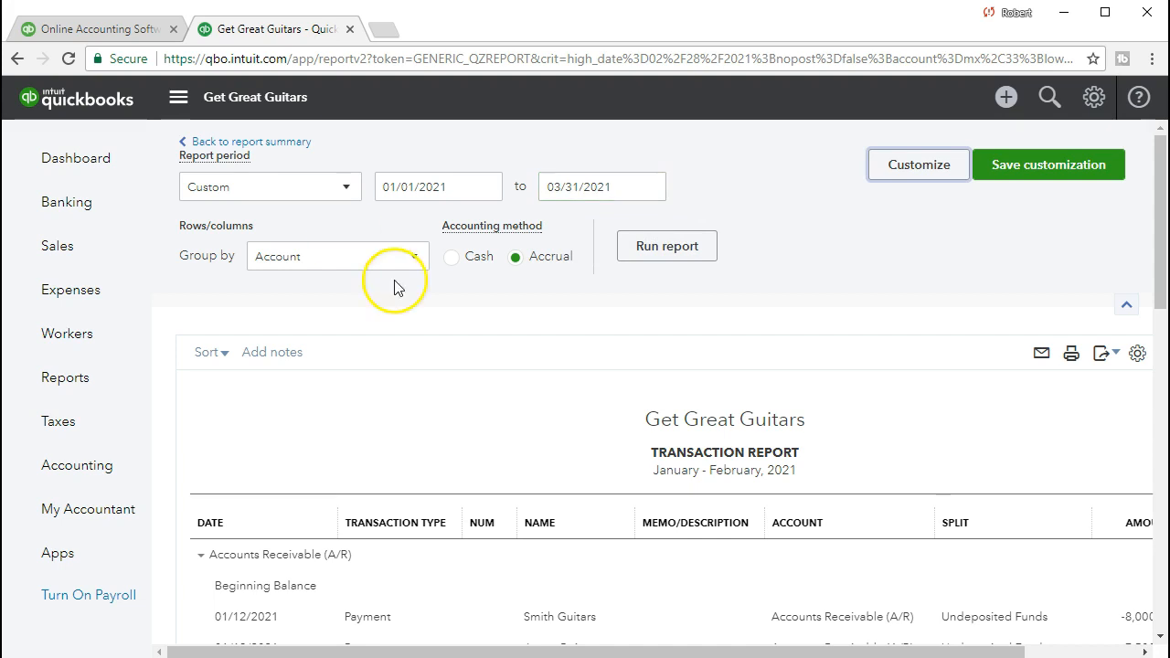
click(671, 263)
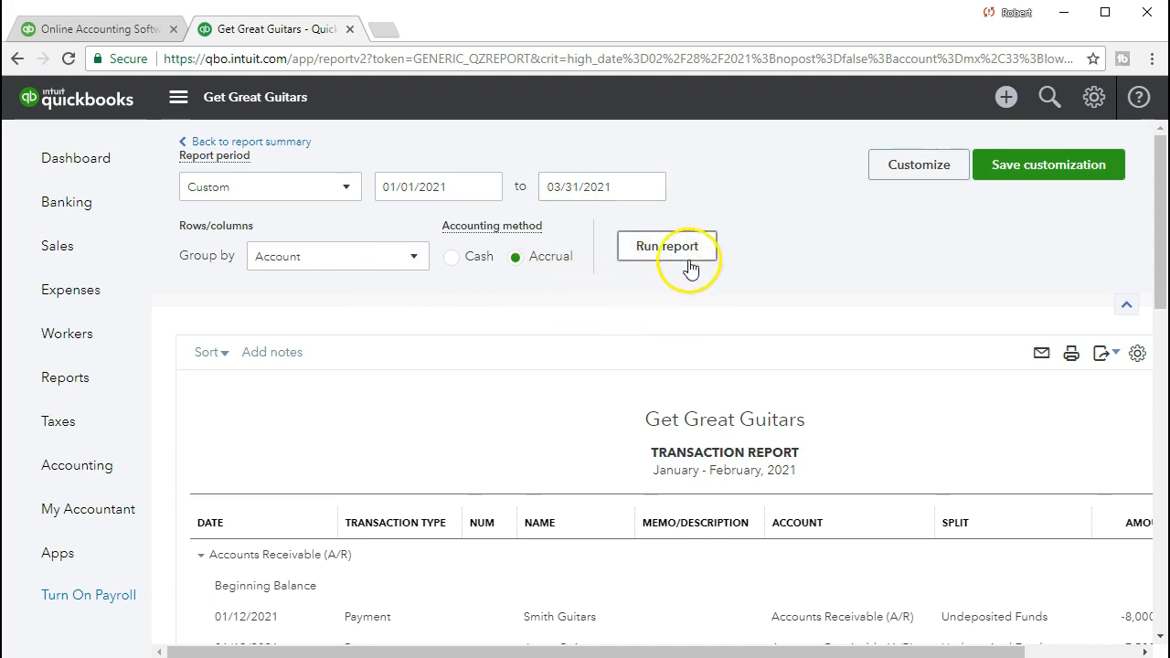
Compare the 02/28/2021 adjusting entry with the 03/03/2021 invoice in the Accounts Receivable transactions, and return to the balance sheet.
scroll(759, 327, down, 8)
scroll(764, 336, down, 3)
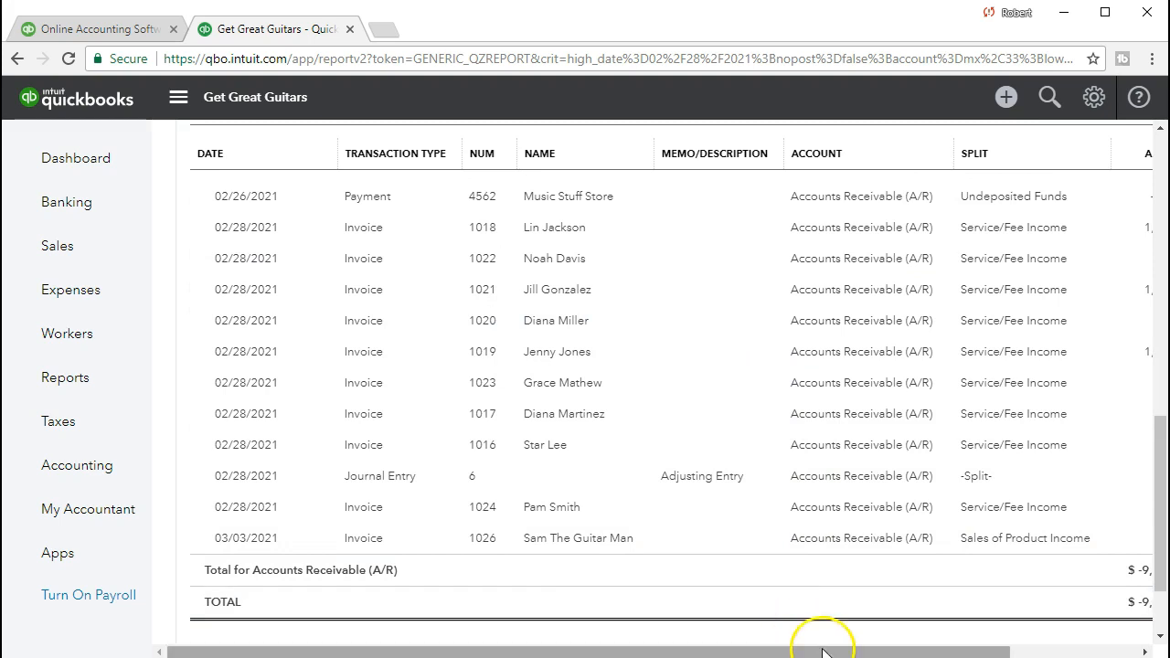
drag(817, 647, 932, 654)
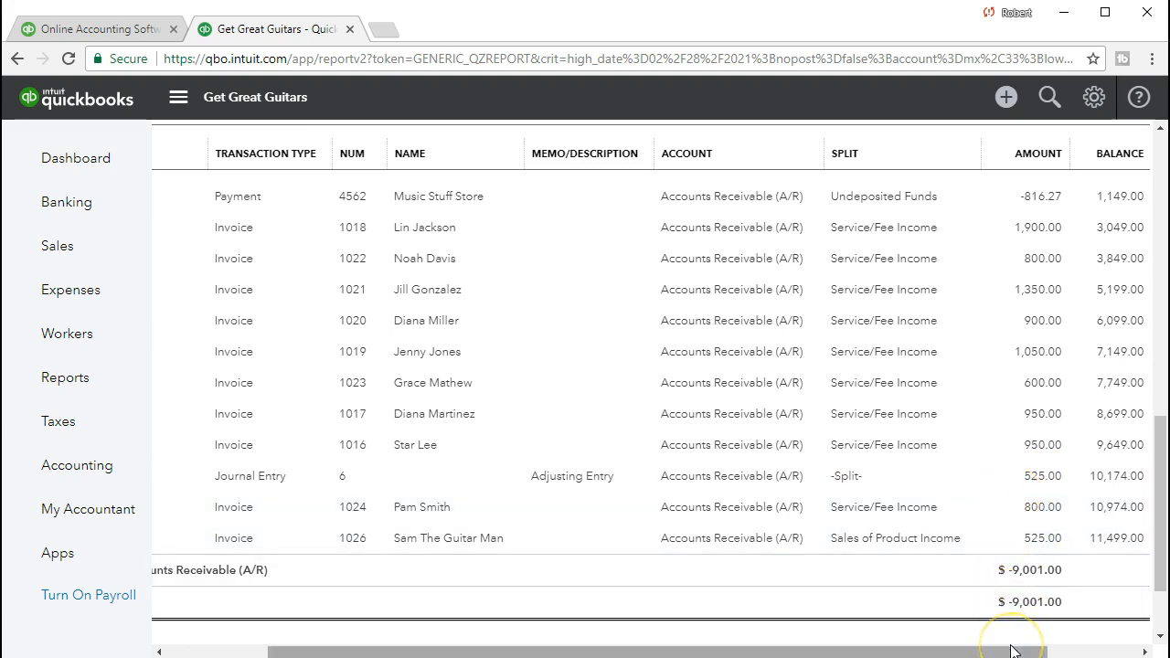
drag(1011, 651, 862, 649)
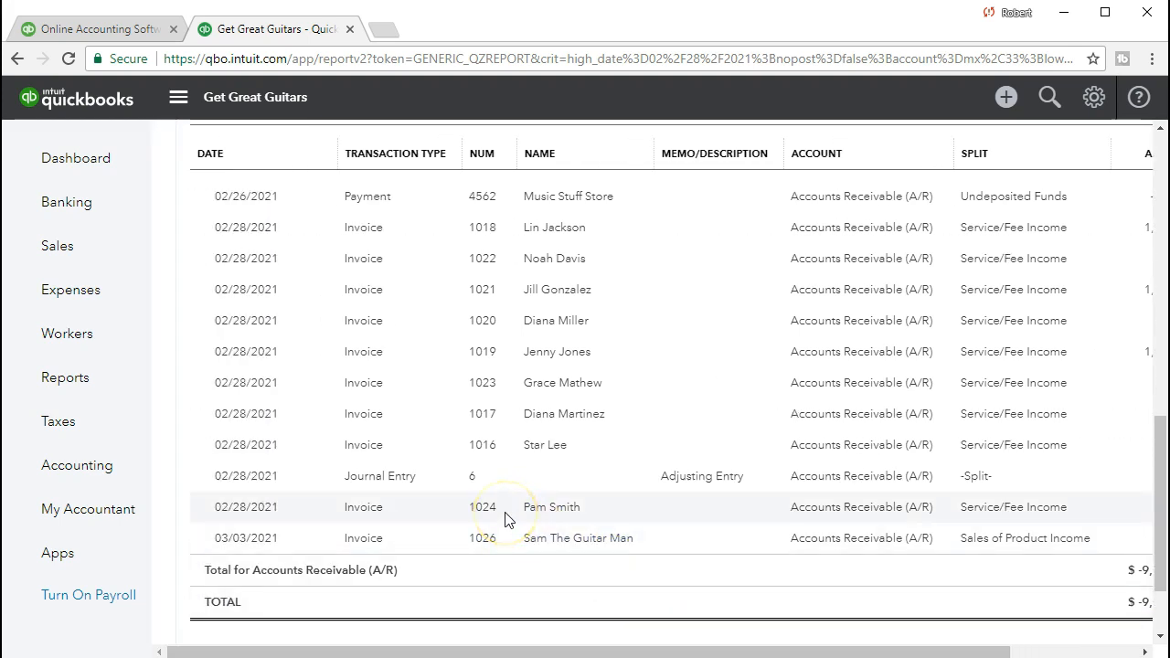
scroll(508, 519, up, 10)
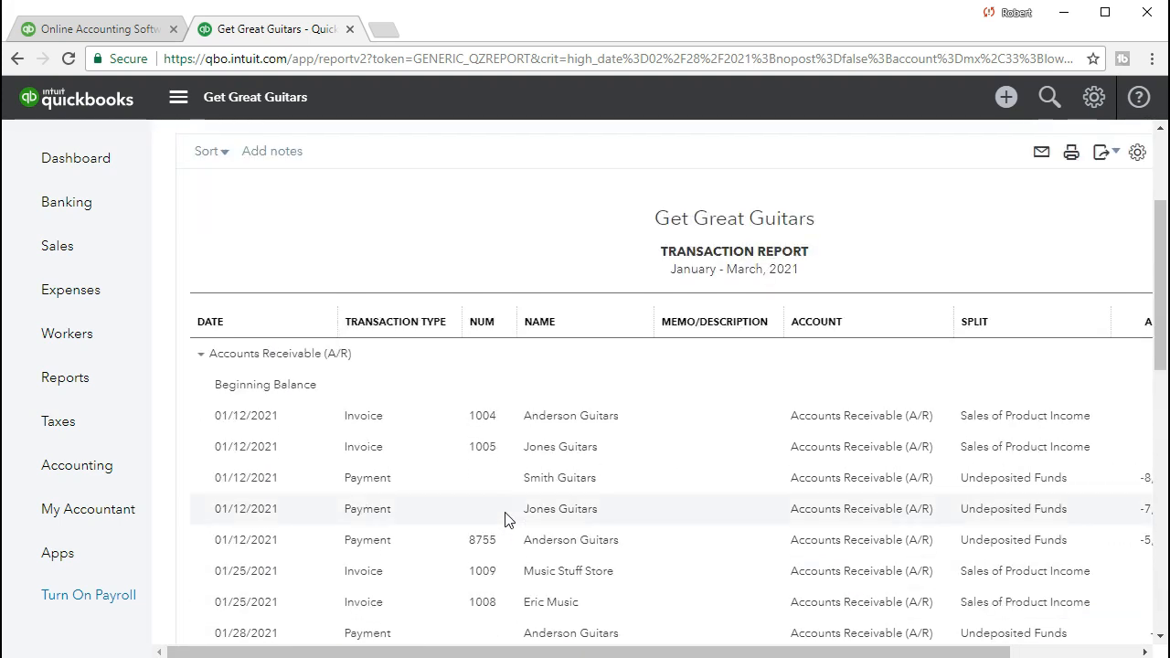
scroll(508, 519, up, 3)
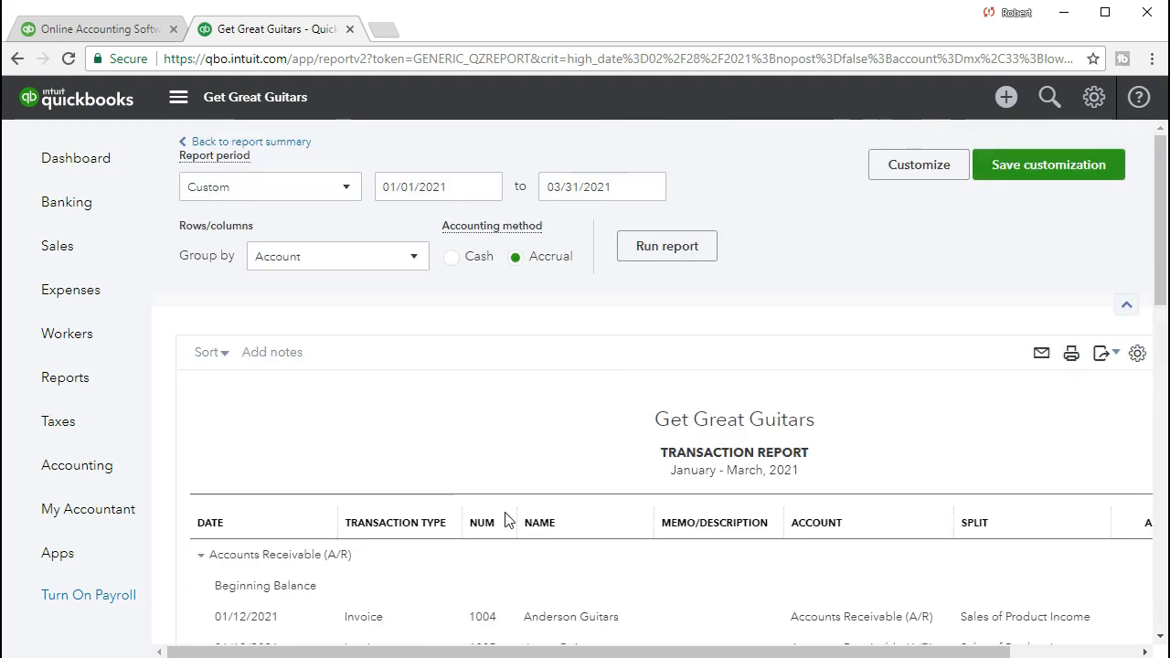
click(292, 144)
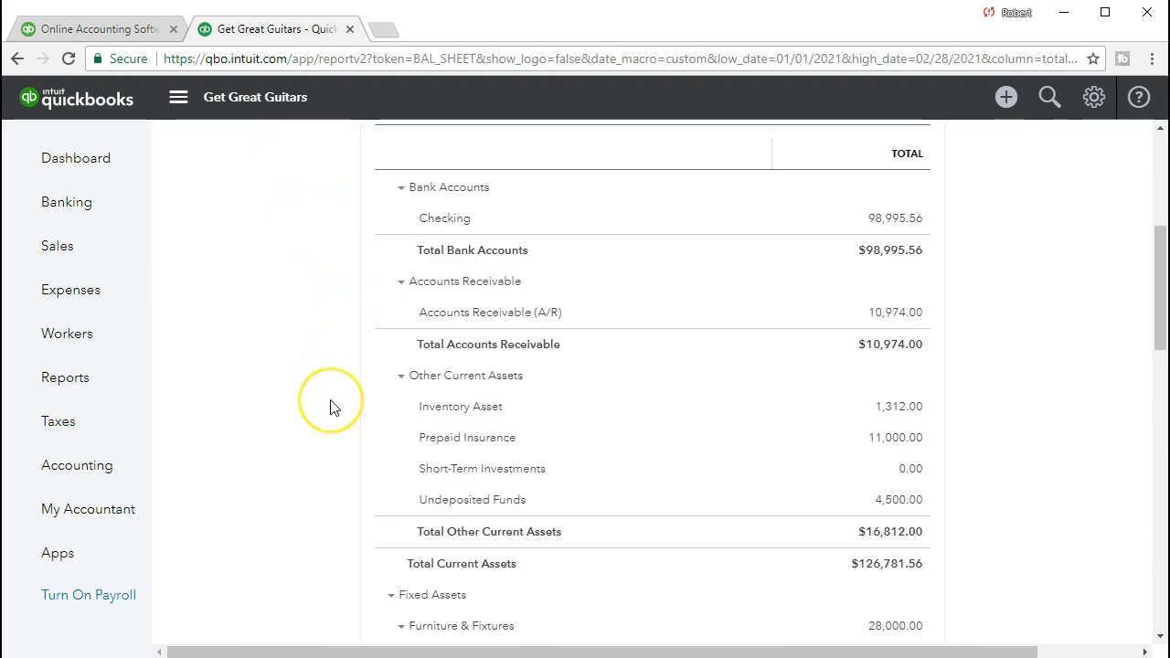
Open the Profit and Loss report from the frequently run reports.
click(94, 395)
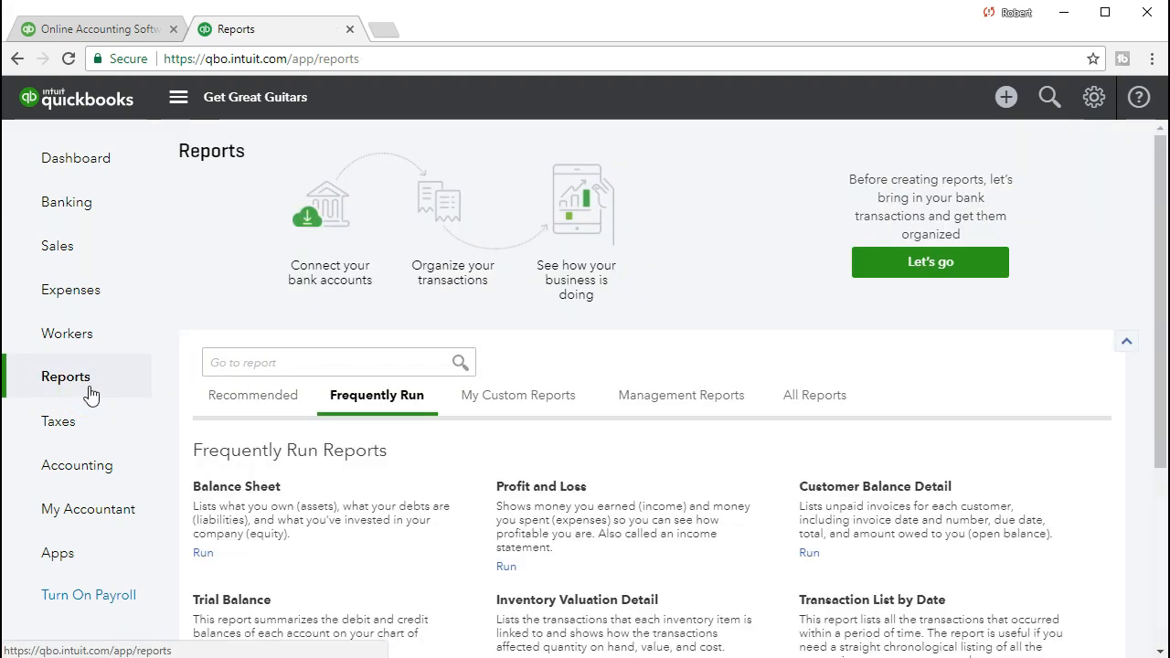
click(222, 365)
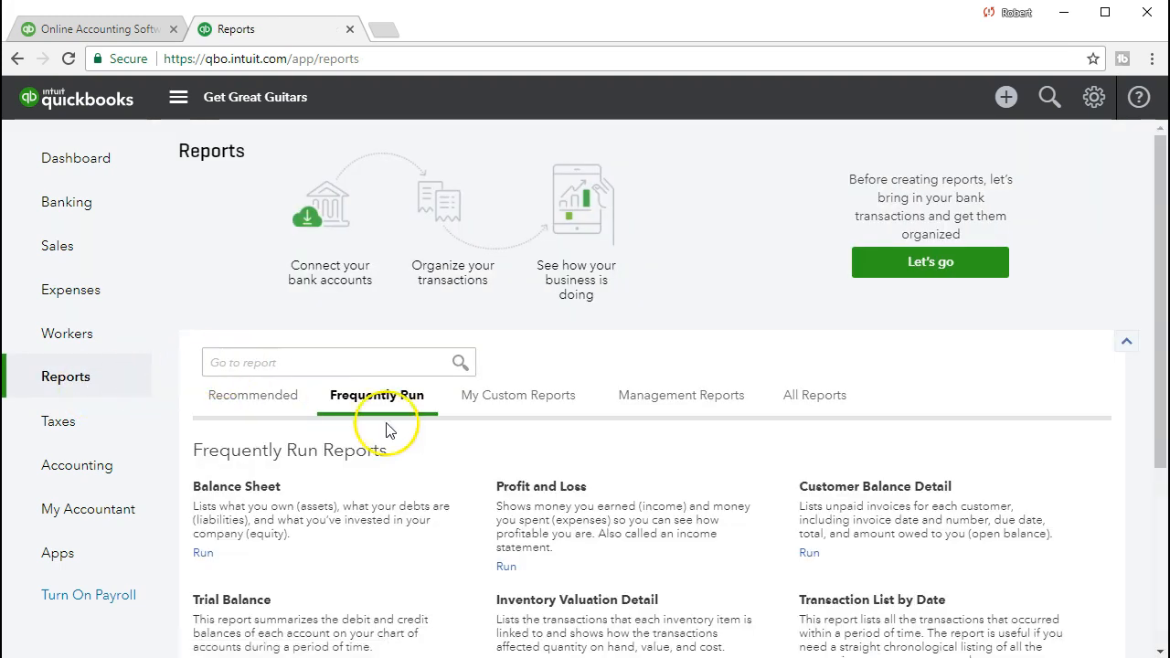
click(540, 487)
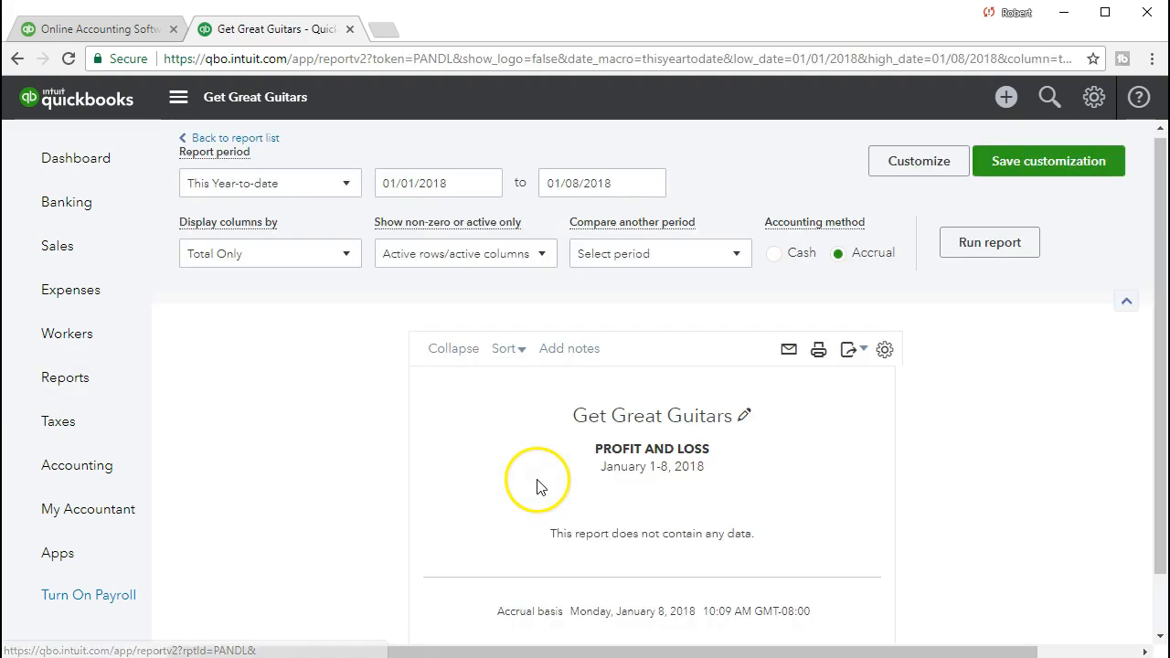
Set the Profit and Loss period to 01/01/2021 through 02/28/2021 and run the report.
click(452, 183)
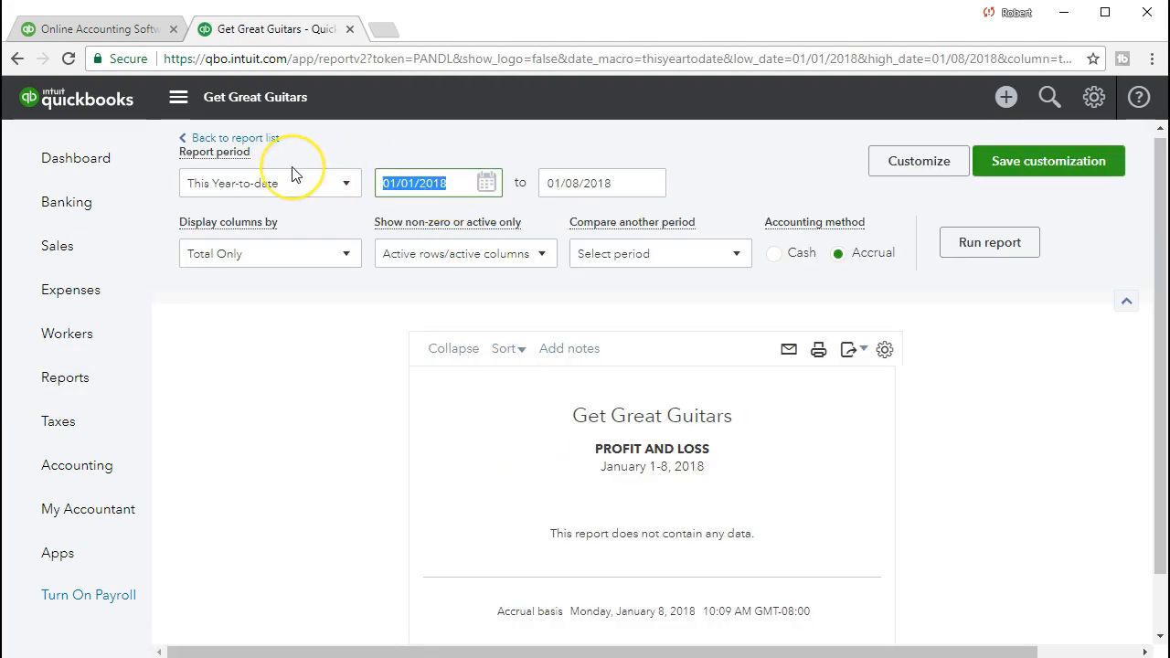
text(01012021)
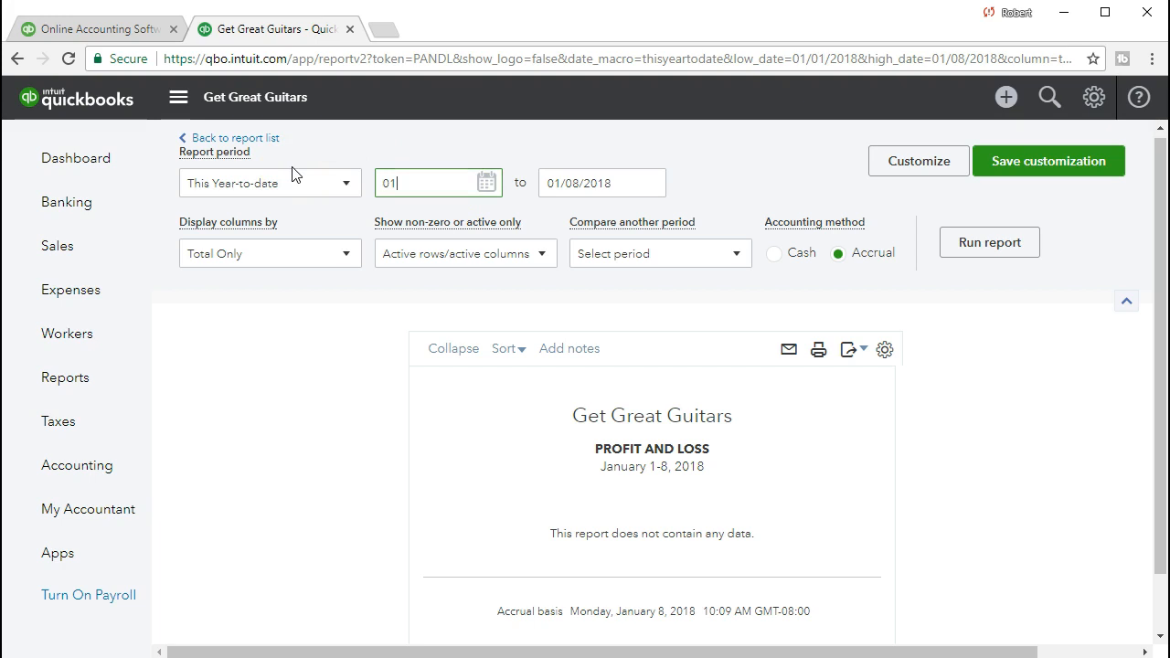
key(Tab)
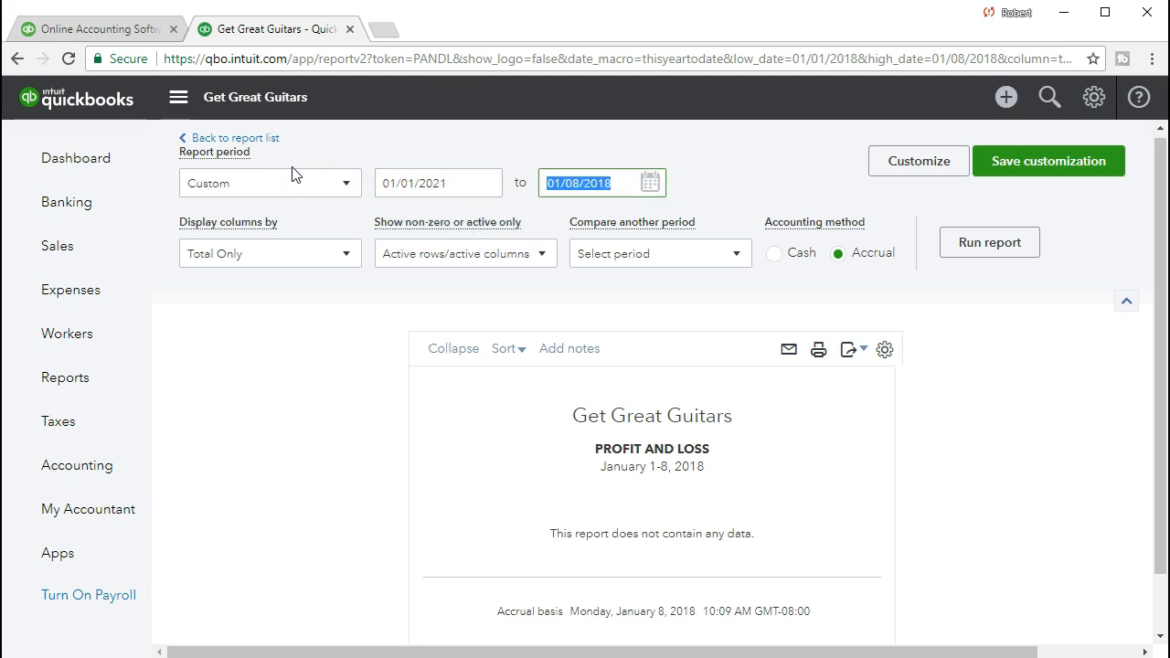
text(02/28/2021)
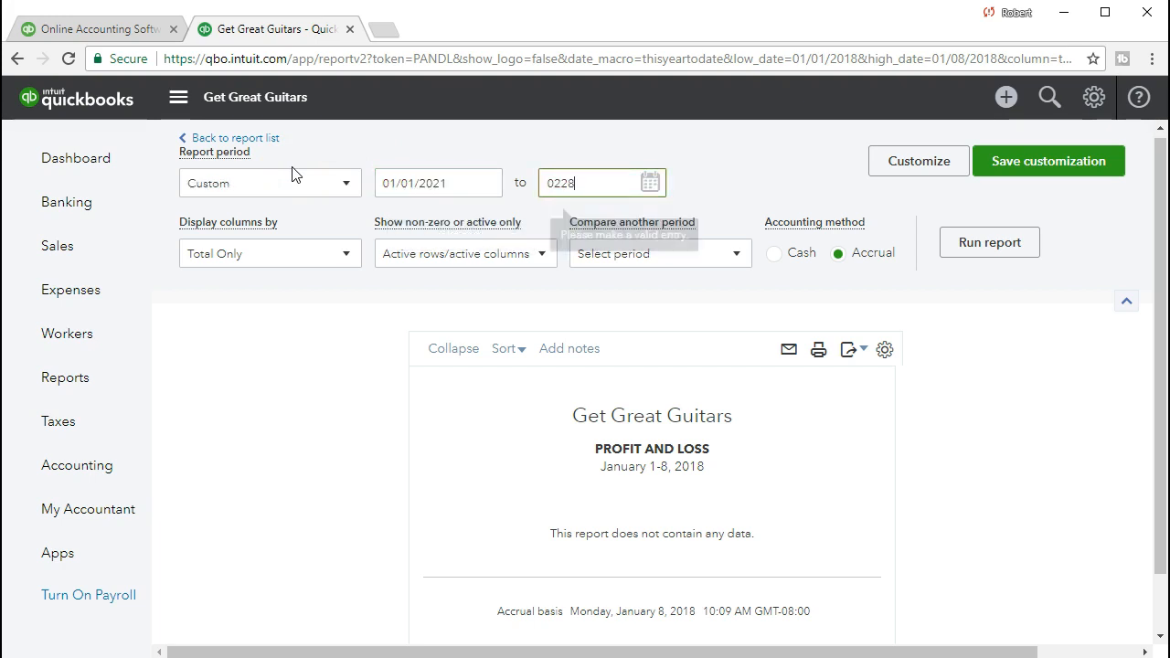
key(Tab)
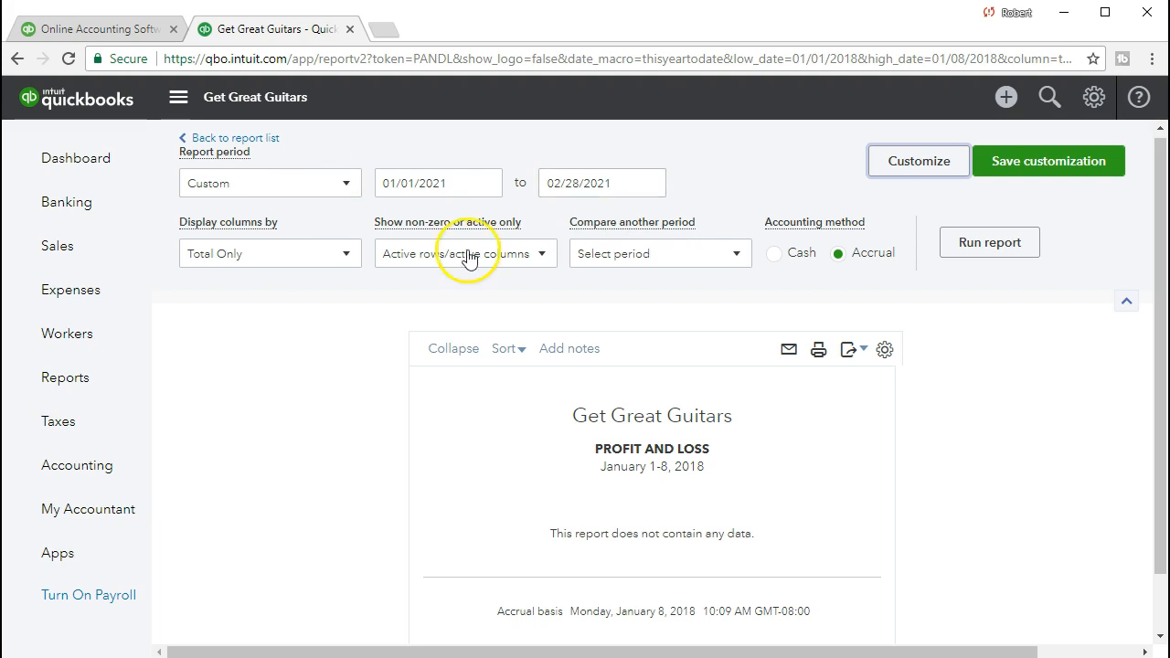
click(973, 259)
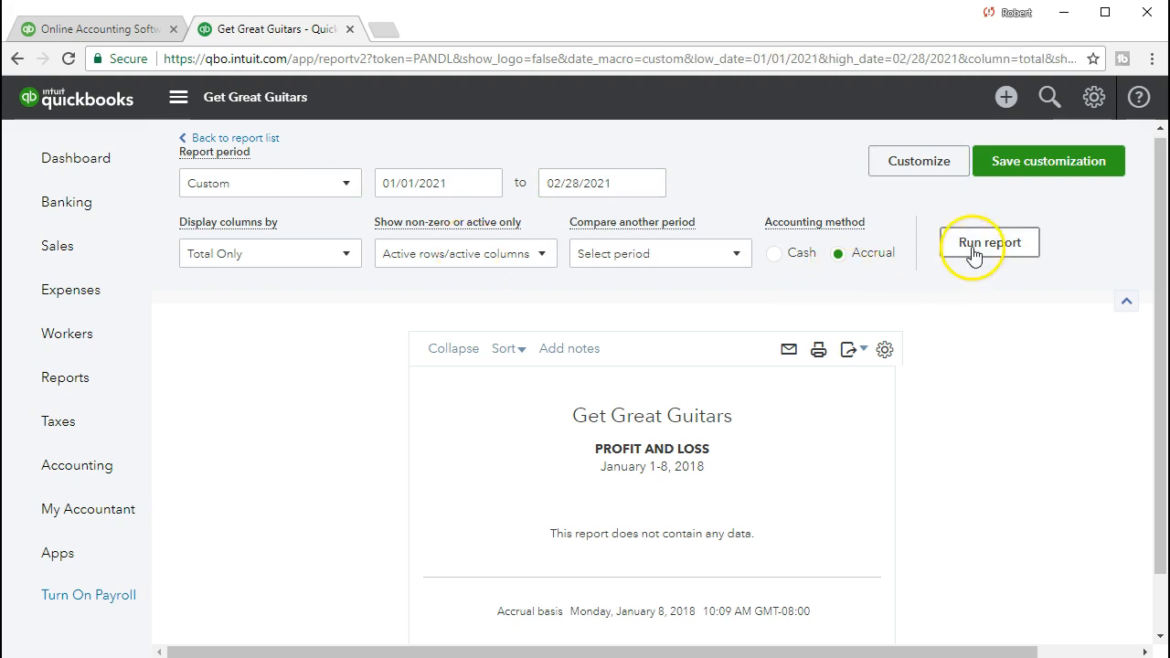
Drill into the Sales of Product Income total and review the amount of the 02/28/2021 adjusting entry.
scroll(629, 539, down, 1)
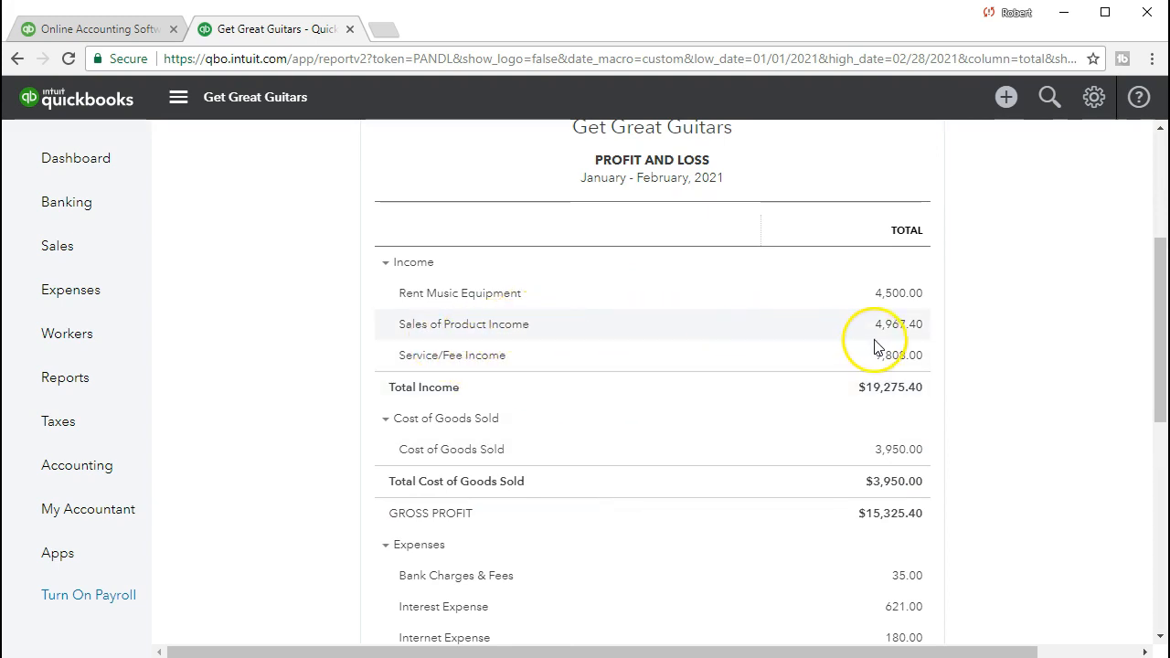
click(906, 332)
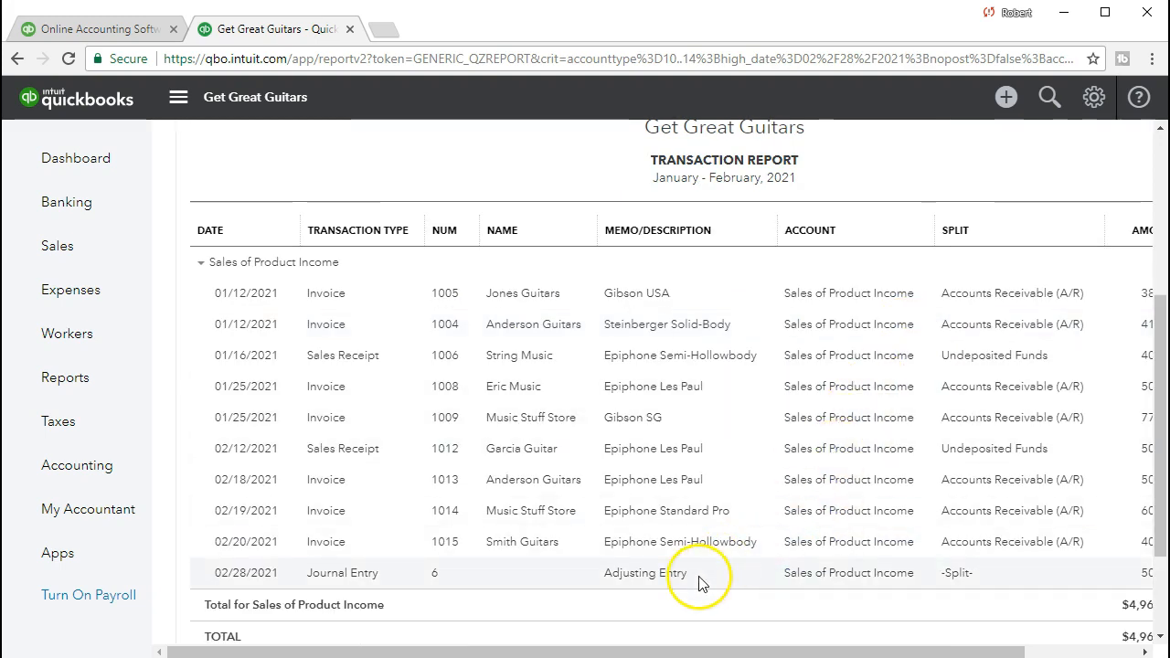
drag(718, 651, 813, 640)
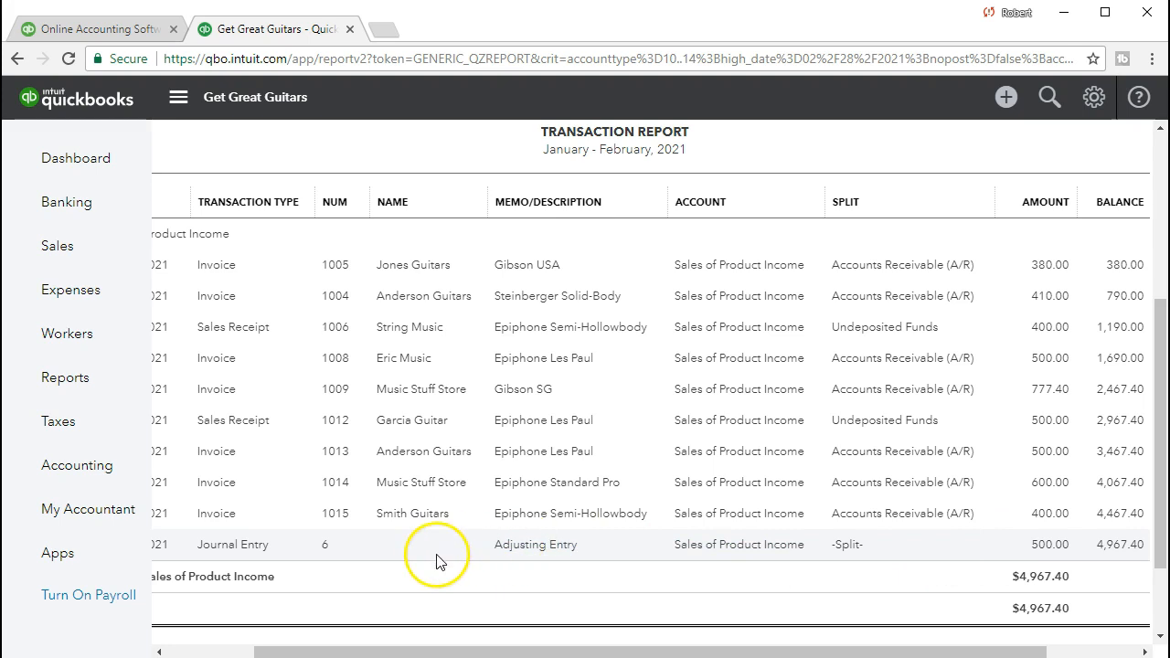
Extend the Sales of Product Income transaction report's end date to 03/03/2021 and run it.
scroll(436, 561, up, 4)
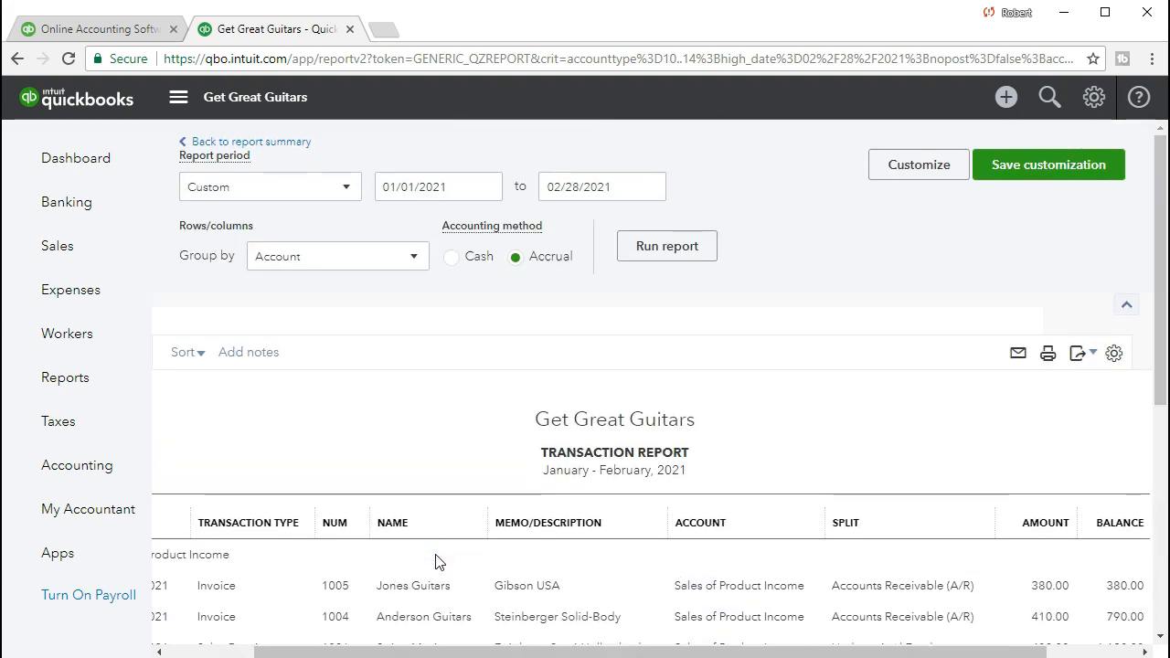
click(612, 187)
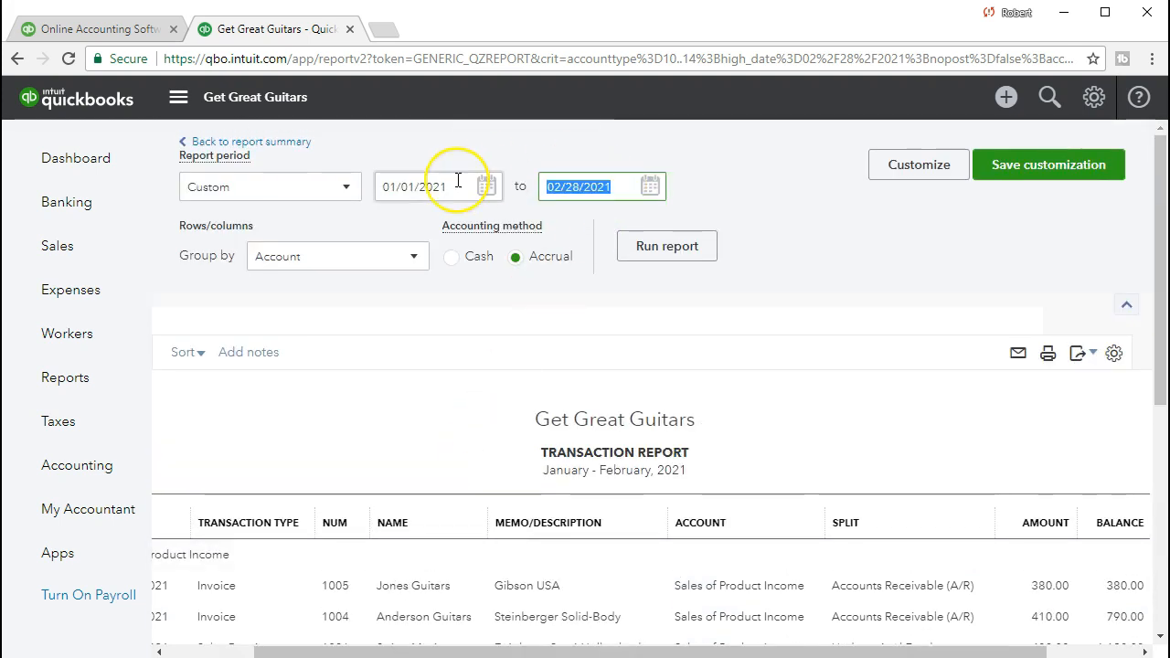
key(plus)
key(plus)
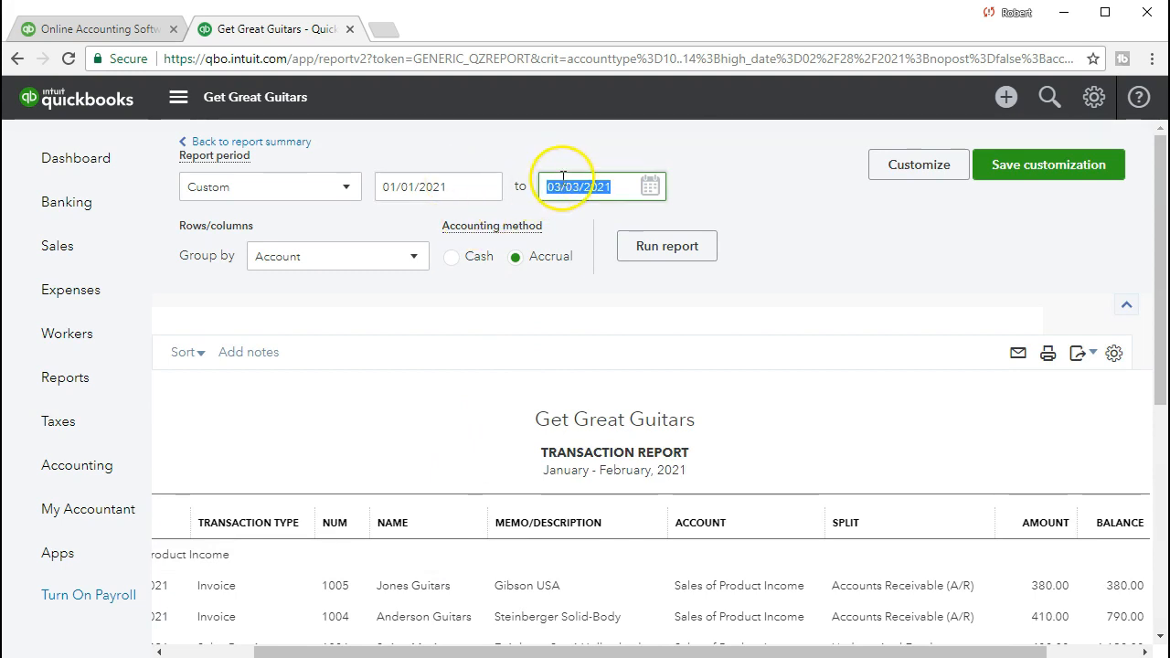
click(706, 259)
Compare the 02/28/2021 adjusting entry with the 03/03/2021 invoice in Sales of Product Income, and return to the Profit and Loss report.
scroll(710, 277, down, 5)
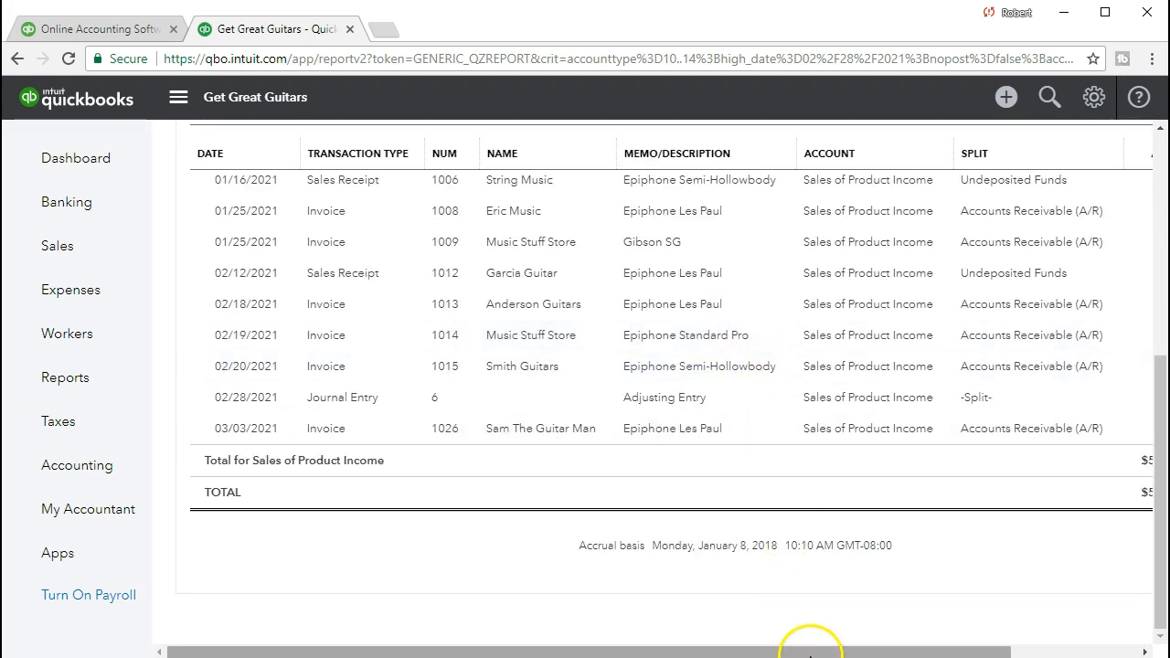
drag(817, 637, 941, 637)
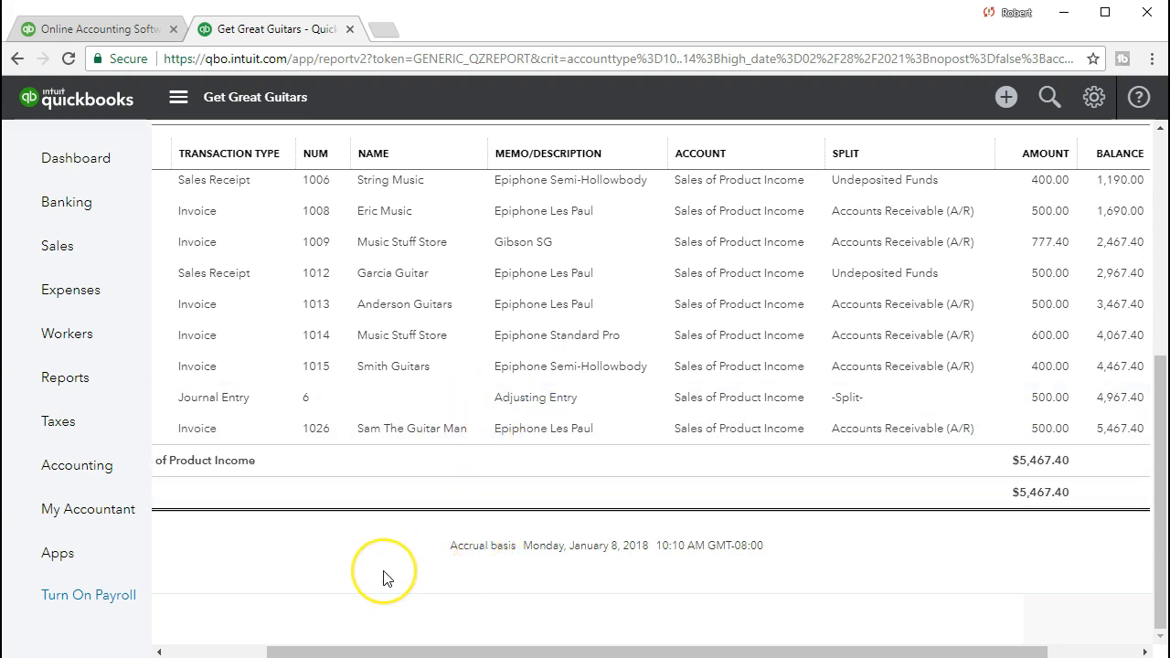
scroll(384, 578, up, 5)
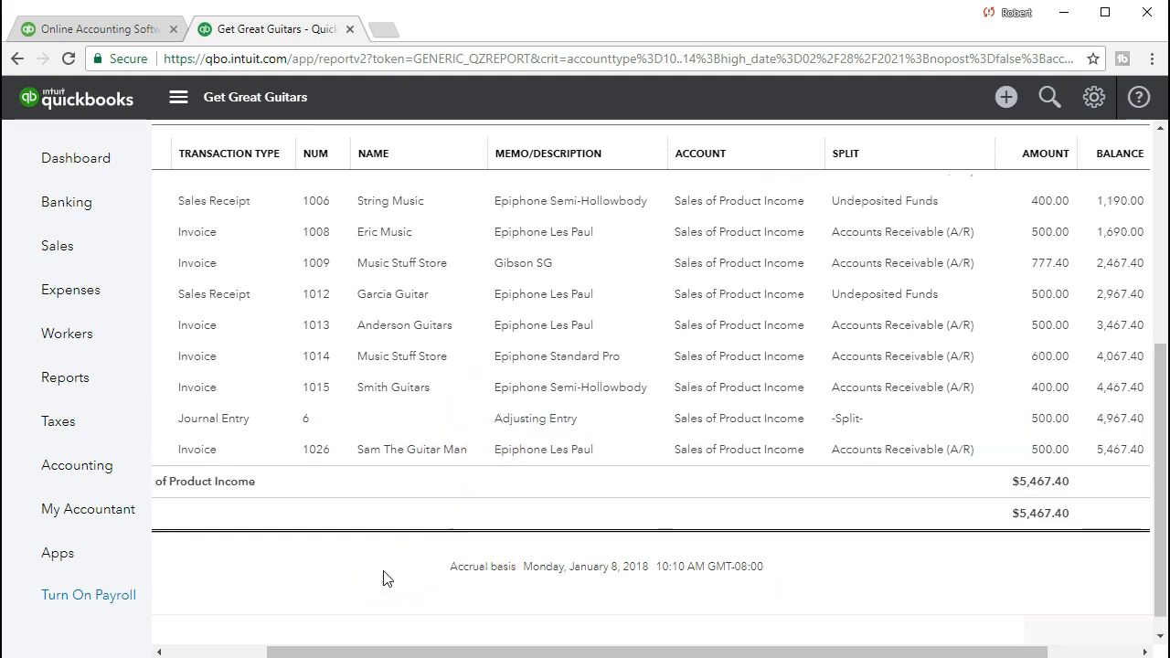
drag(481, 651, 348, 625)
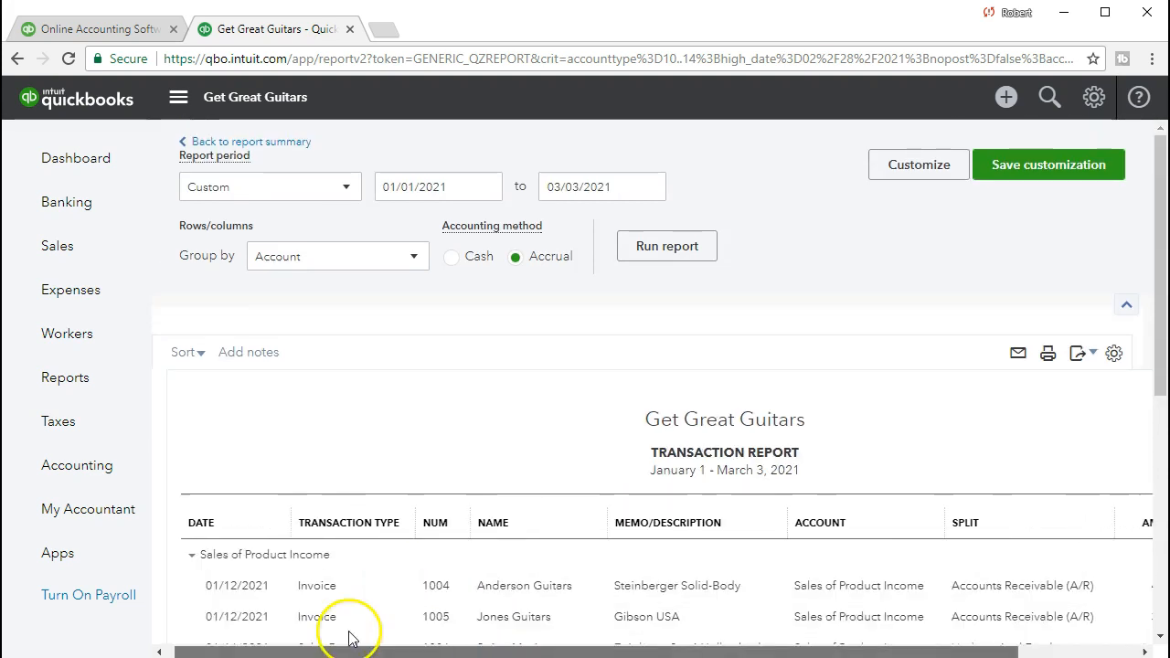
click(281, 146)
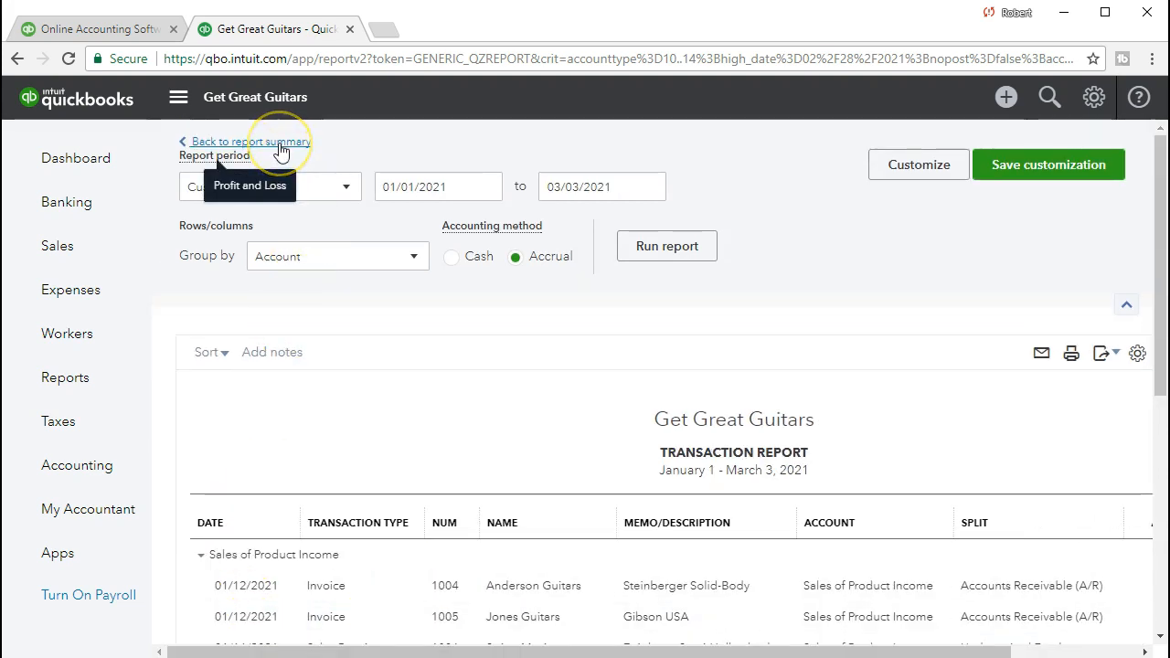
Drill into the Cost of Goods Sold total, review the 02/28/2021 adjusting journal entry listed there, and close the entry.
scroll(759, 356, down, 3)
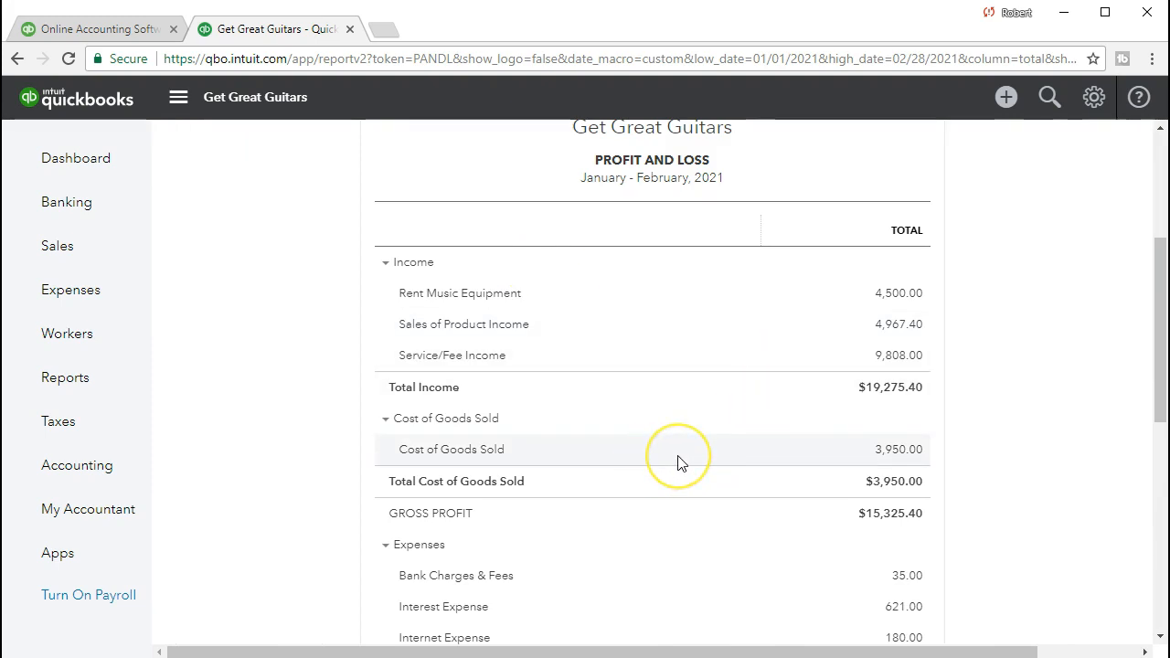
click(883, 451)
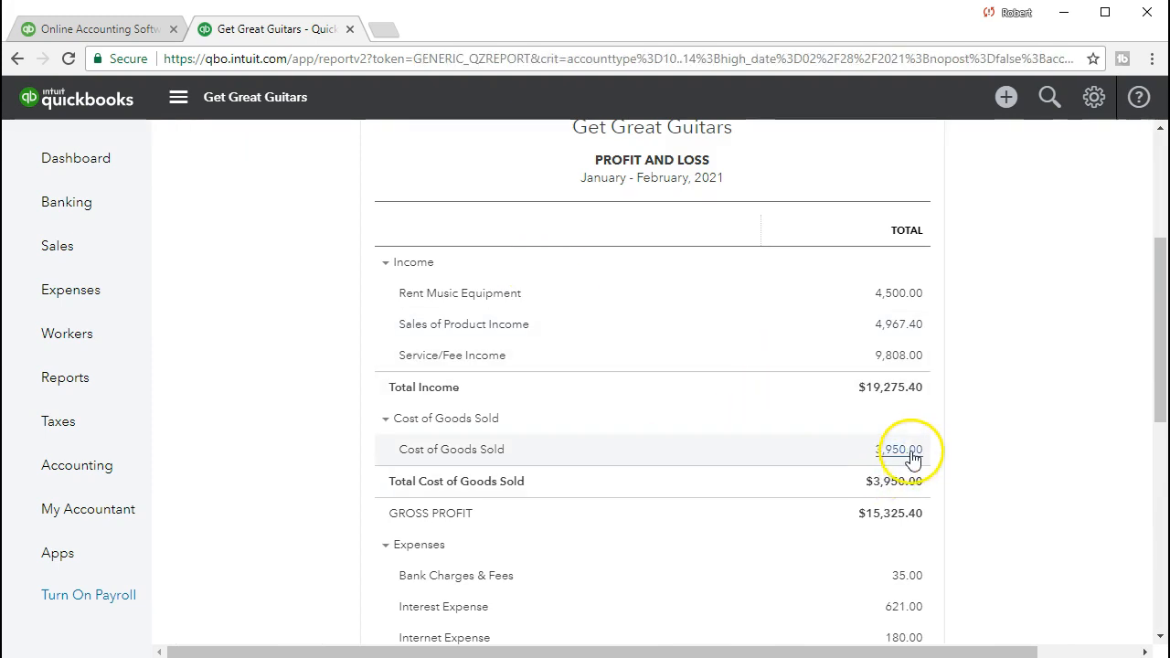
scroll(913, 462, down, 3)
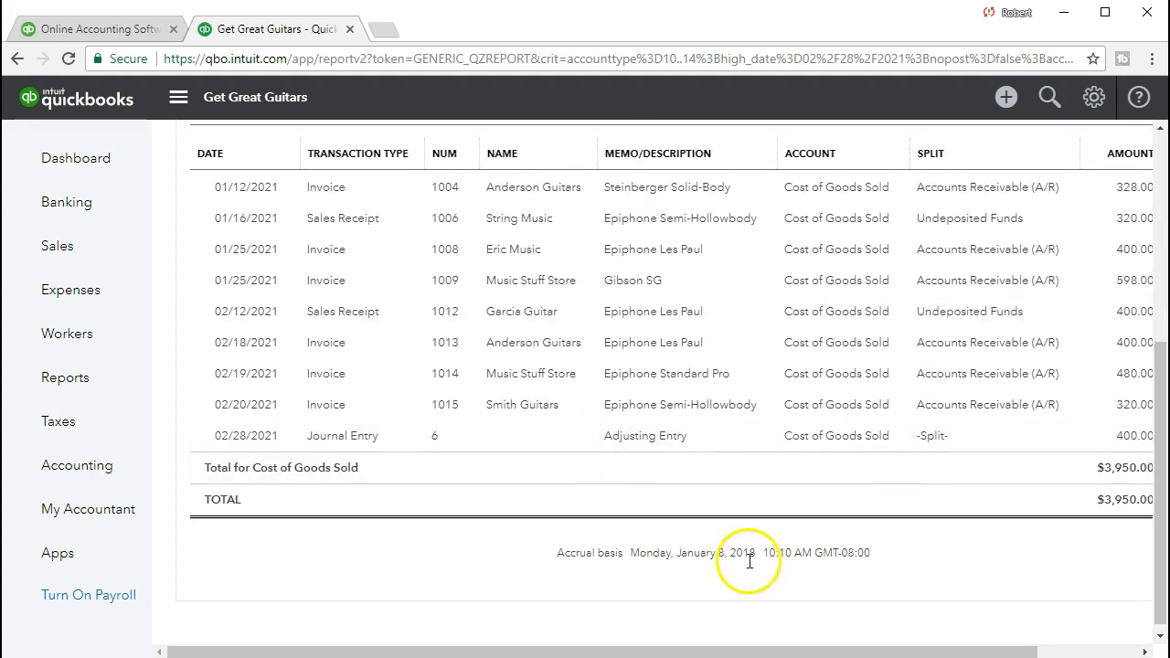
drag(827, 652, 940, 652)
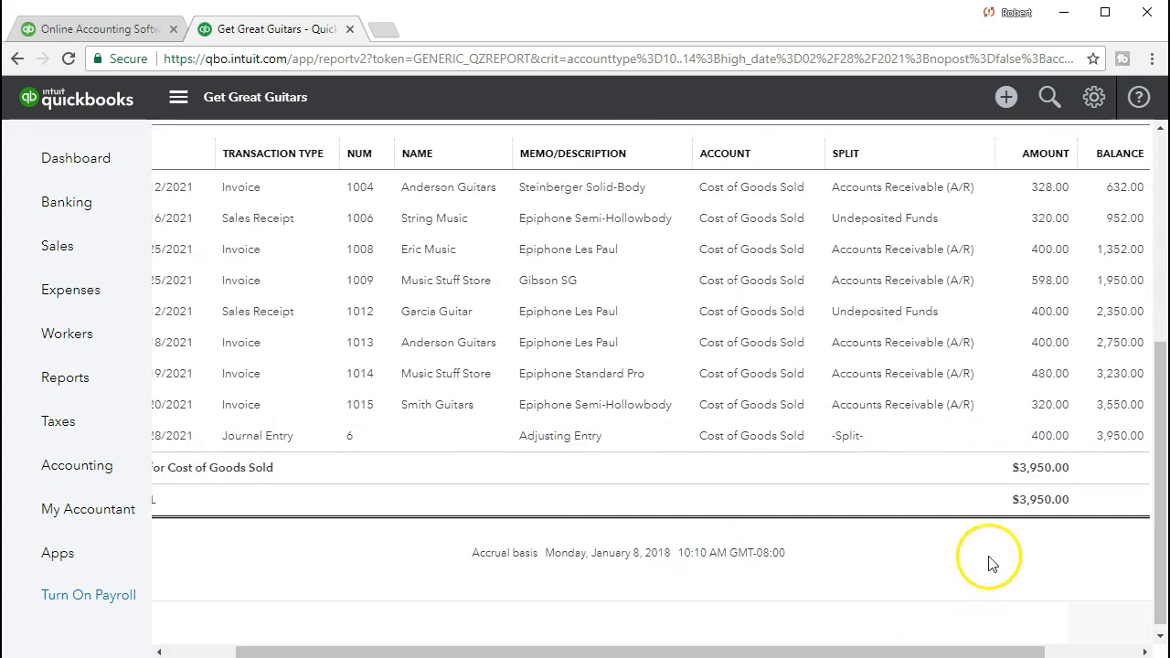
click(1058, 445)
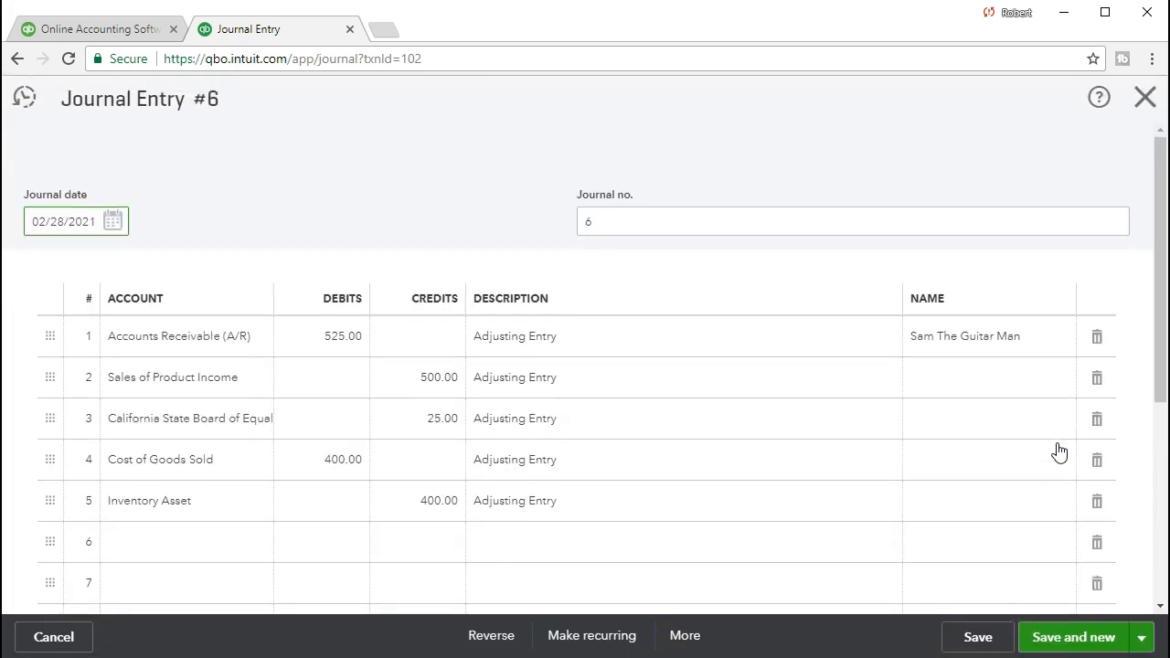
click(1143, 97)
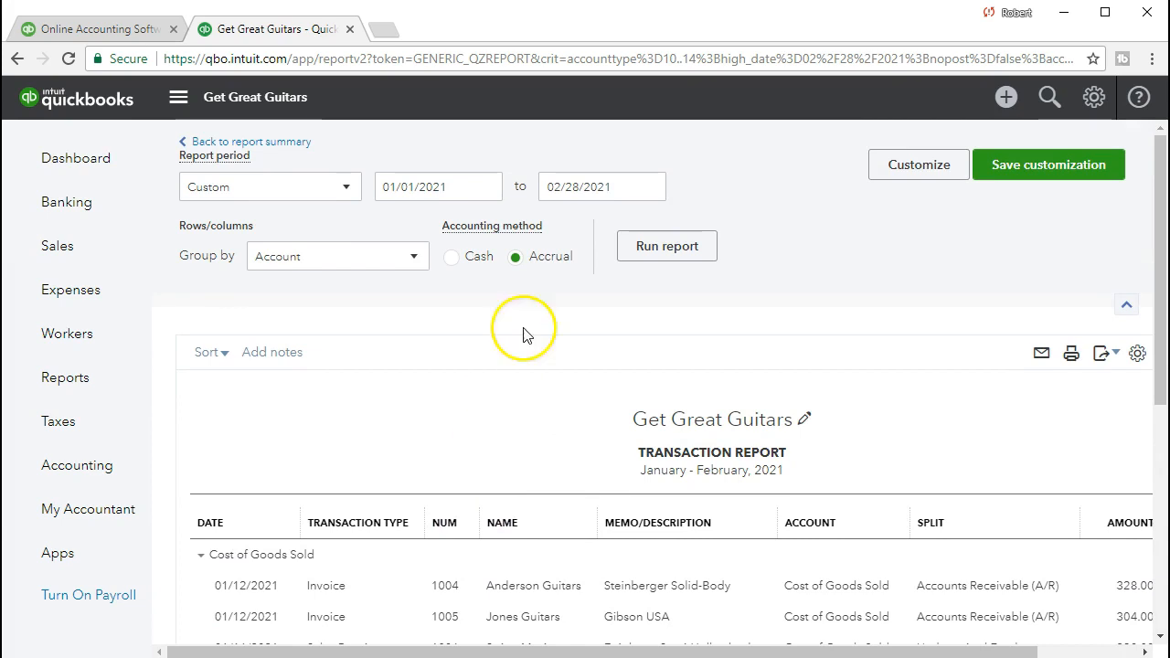
Extend the Cost of Goods Sold transaction report's end date to 03/03/2021 and run it.
click(623, 187)
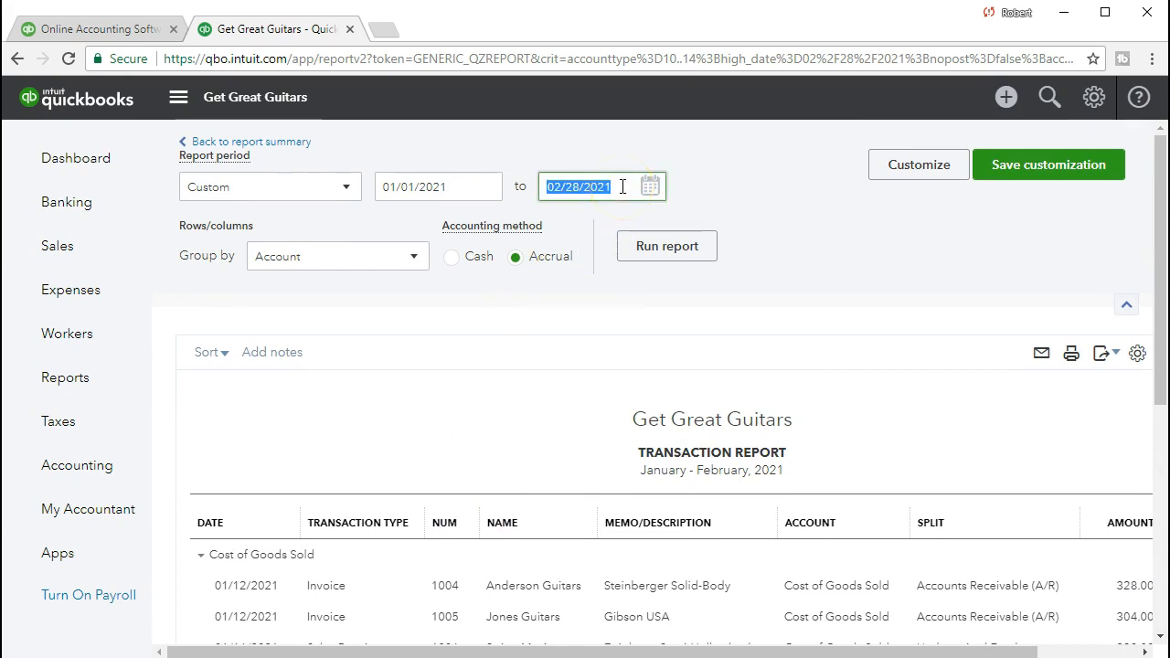
key(plus)
key(plus)
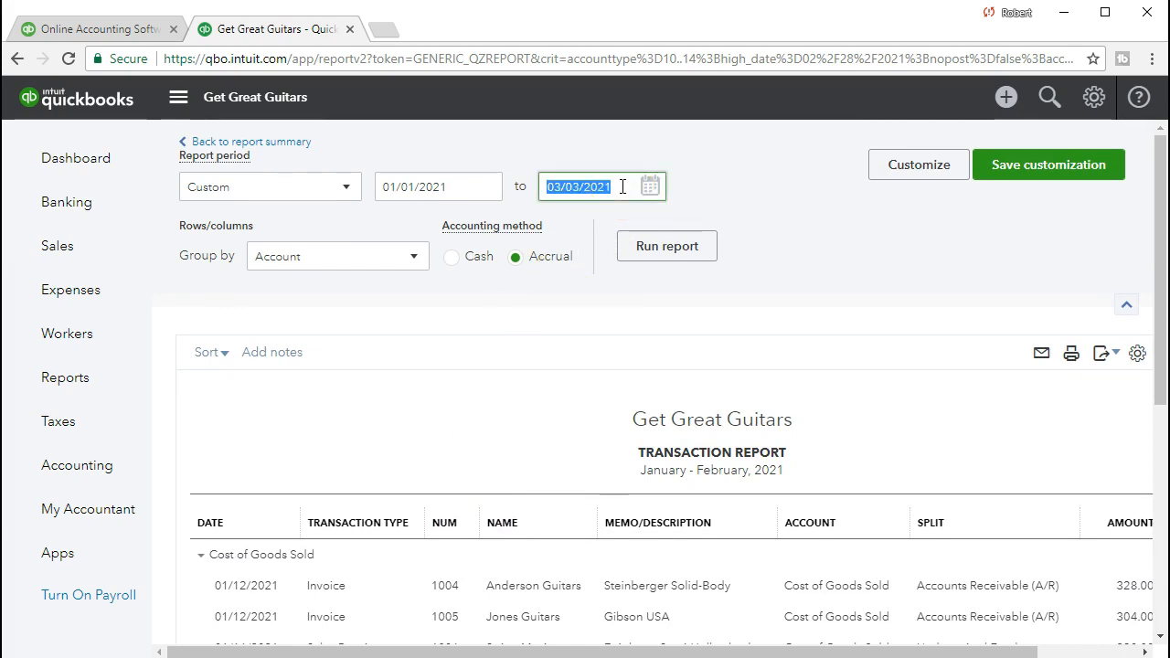
click(648, 251)
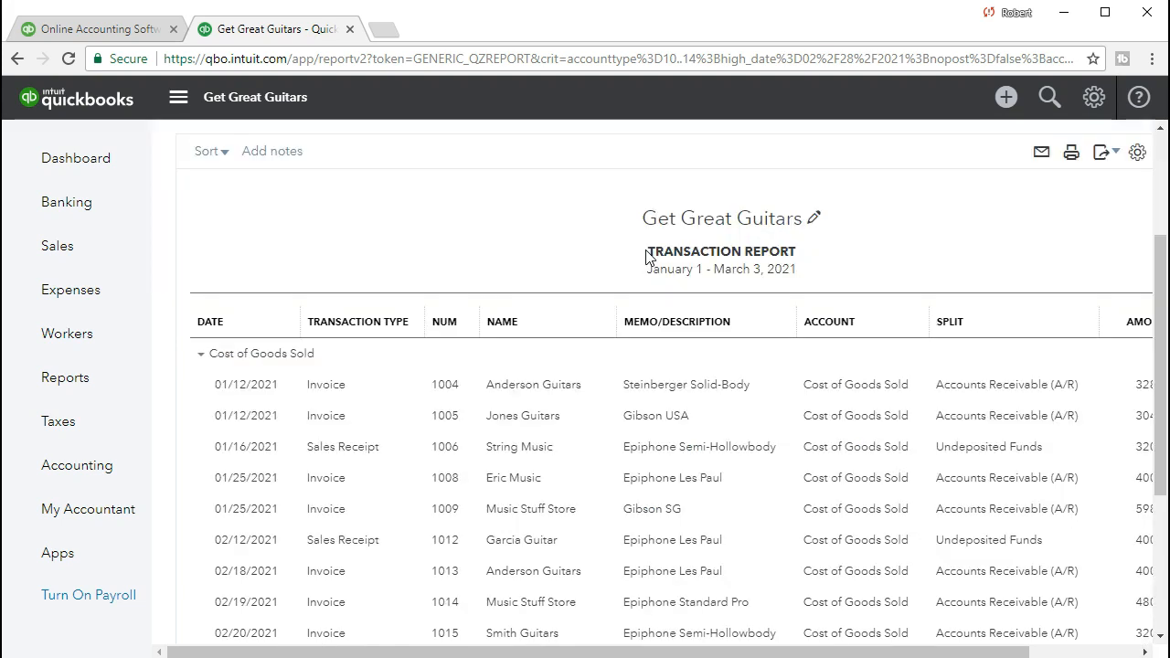
Compare the adjusting entry with the 03/03/2021 invoice in the Cost of Goods Sold transactions, and return to the Profit and Loss report to review it.
scroll(512, 261, down, 3)
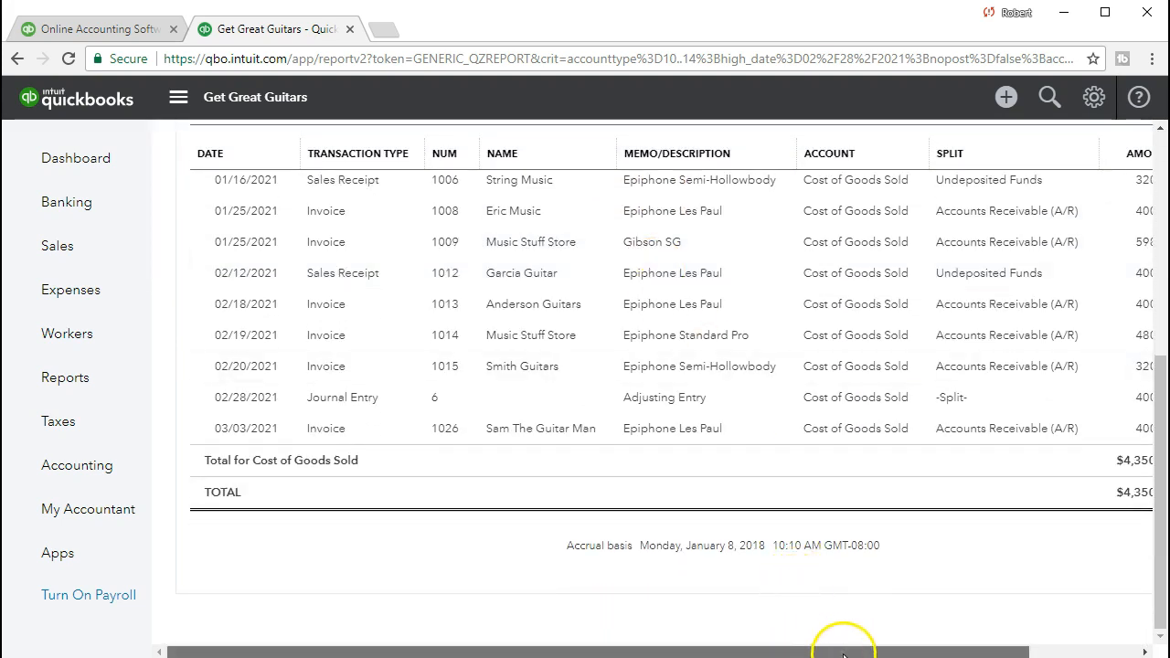
drag(843, 653, 941, 654)
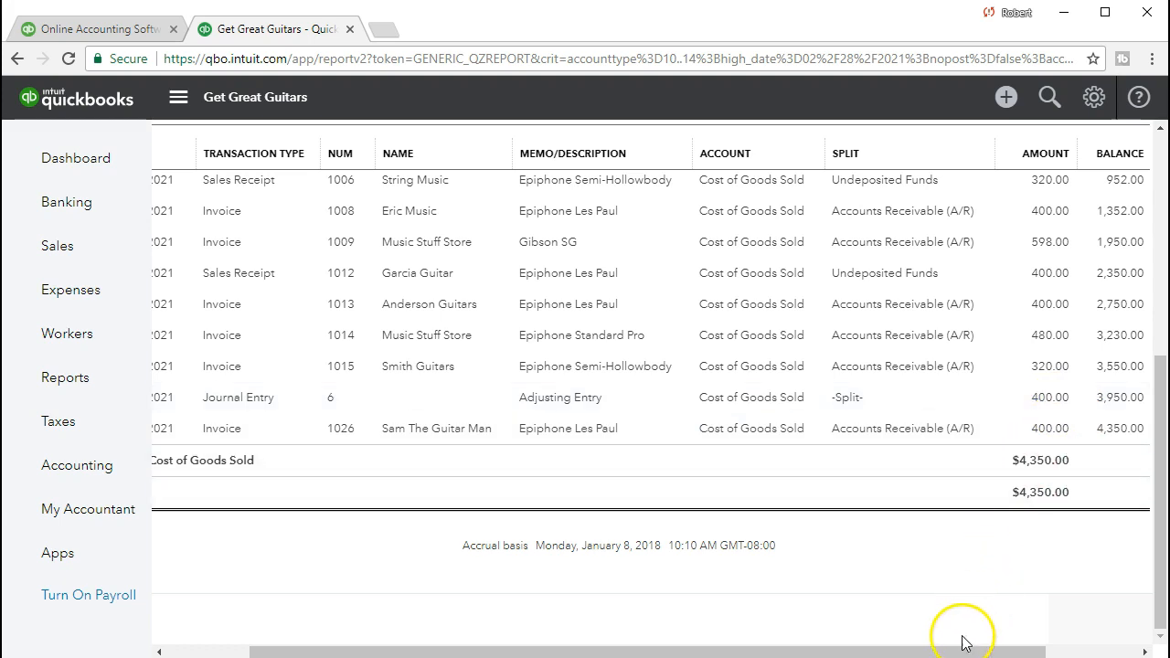
drag(961, 649, 694, 652)
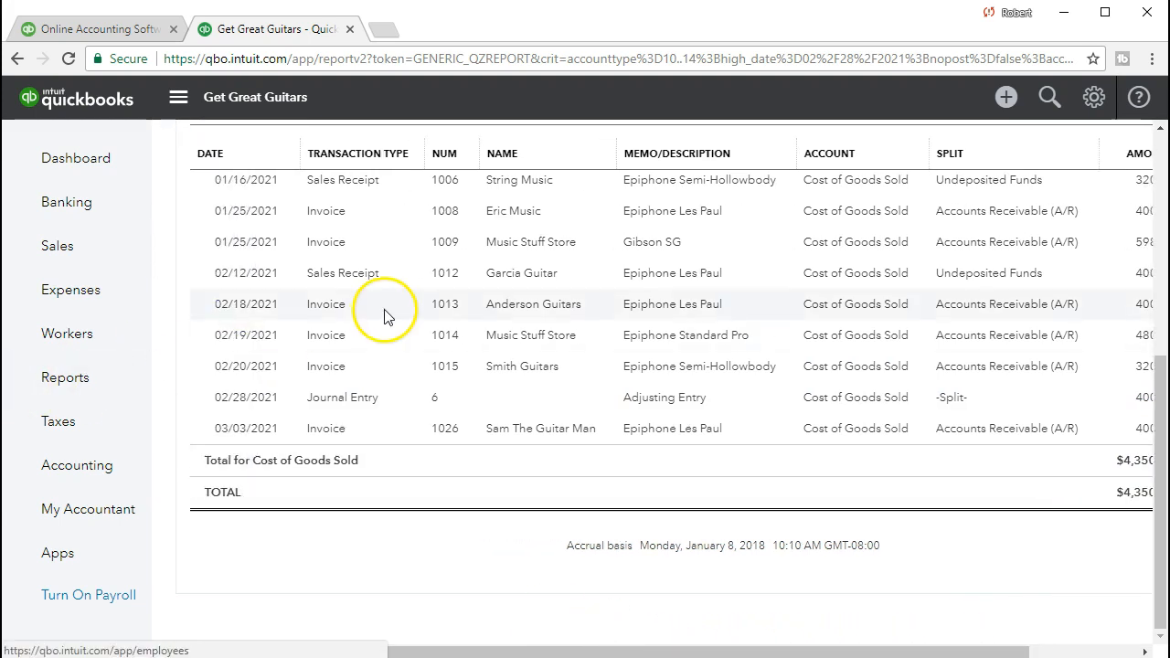
scroll(384, 313, up, 5)
click(287, 142)
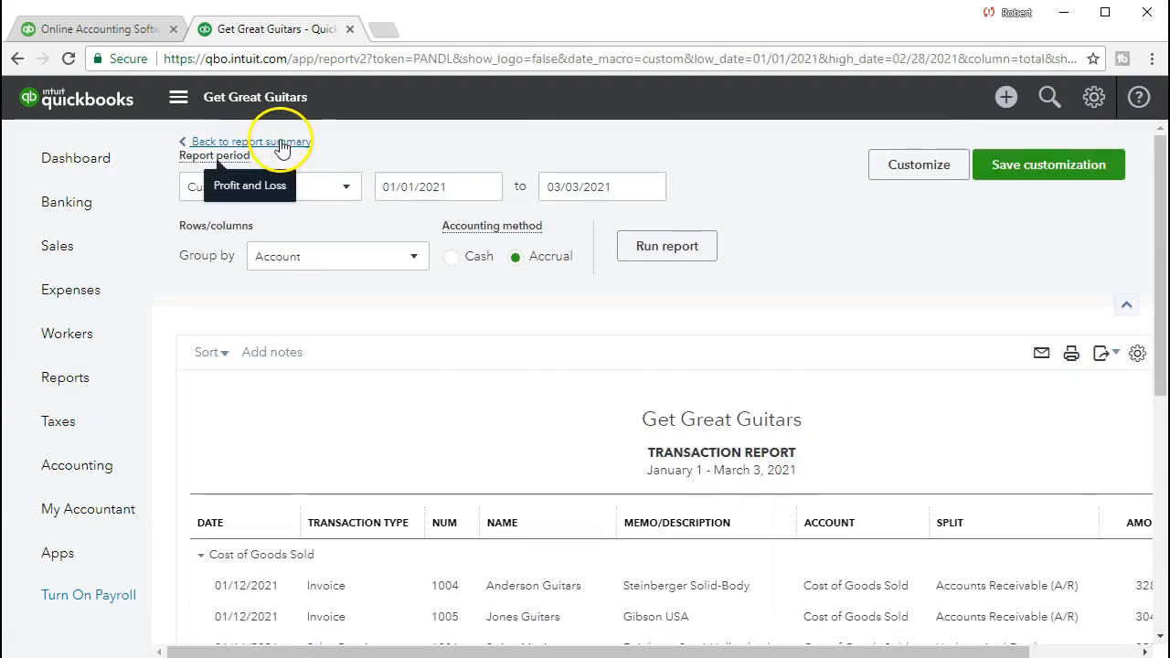
scroll(433, 391, down, 3)
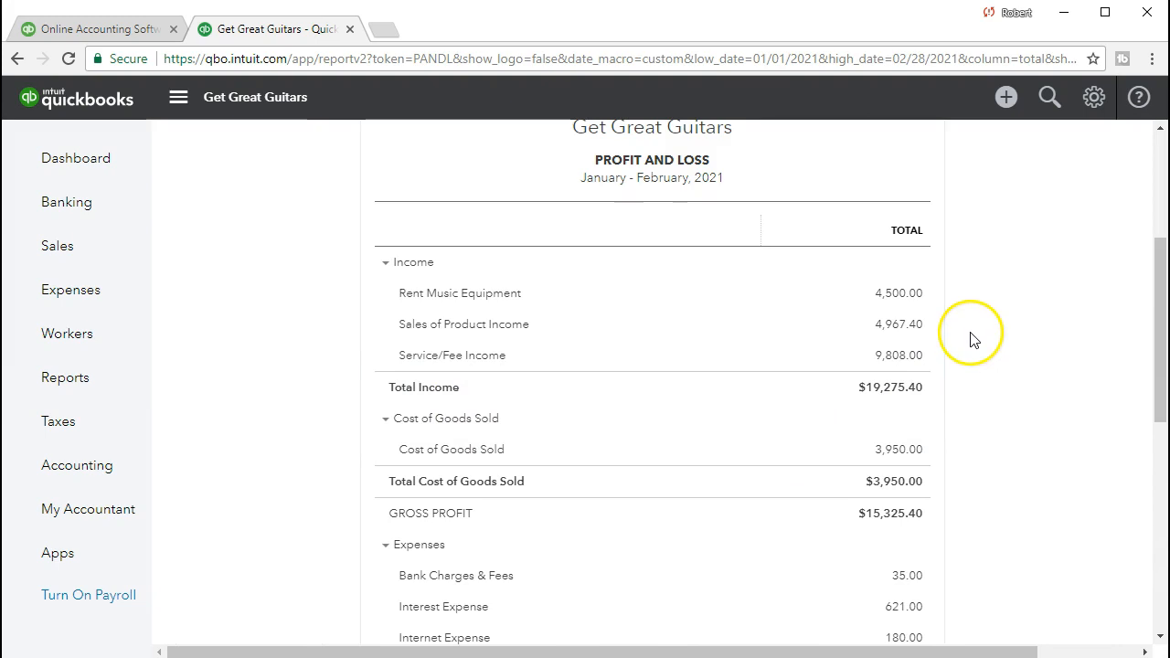
scroll(683, 440, up, 1)
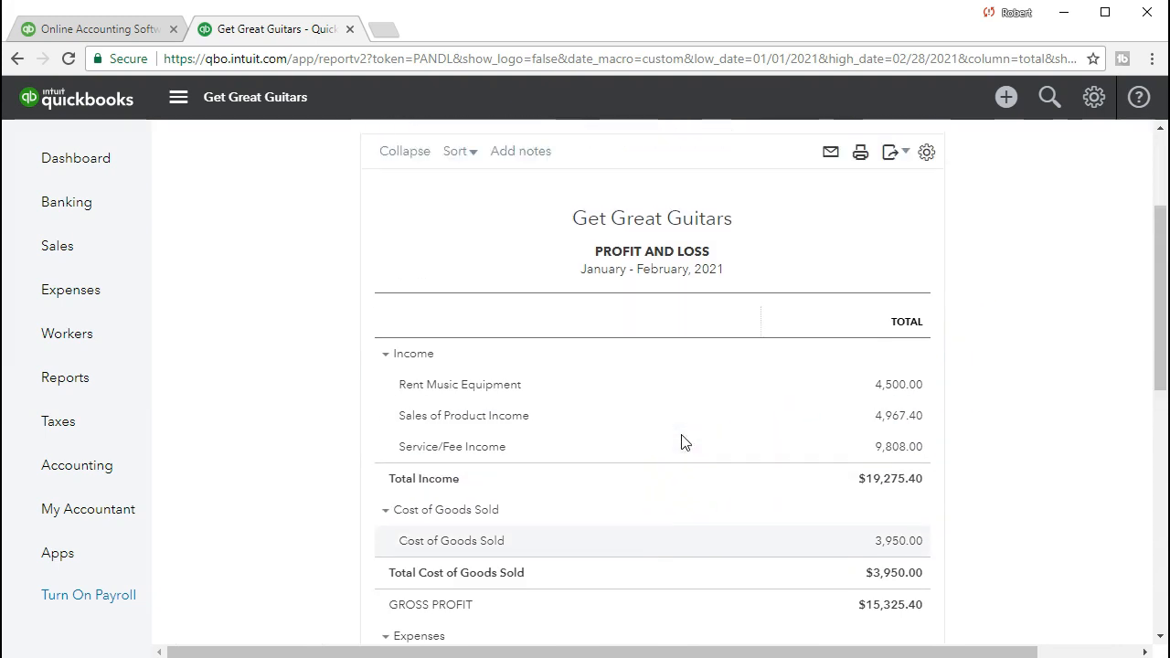
Review the January - February 2021 Profit and Loss report from income and cost of goods sold down to net income.
scroll(681, 431, down, 1)
scroll(679, 425, down, 4)
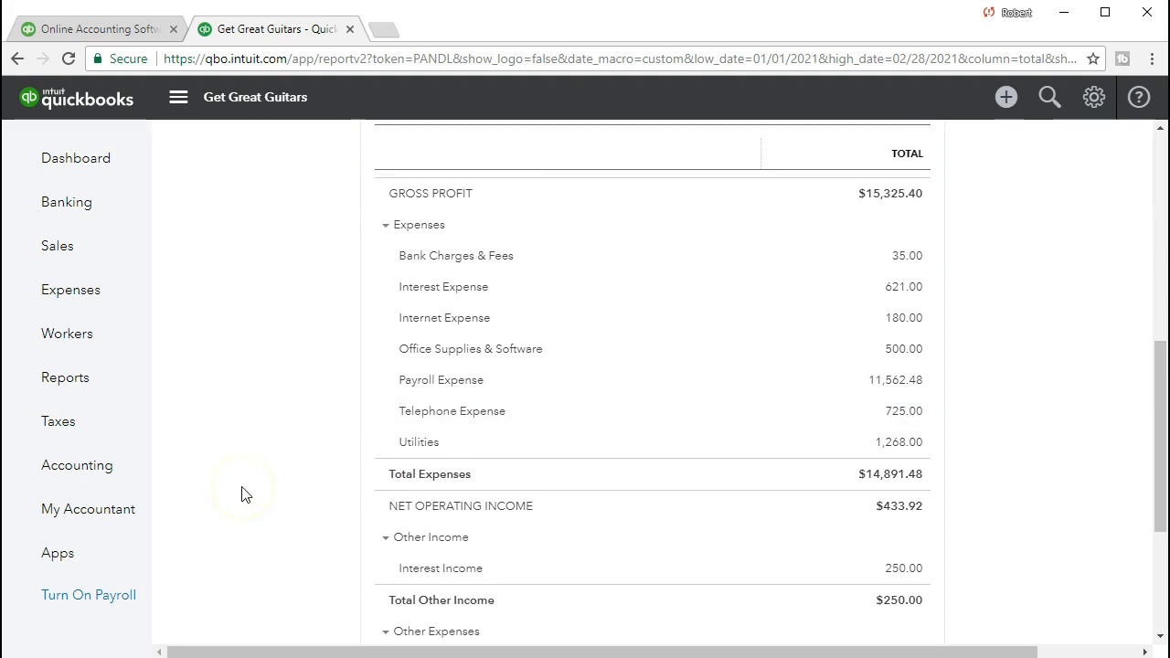
scroll(503, 457, up, 4)
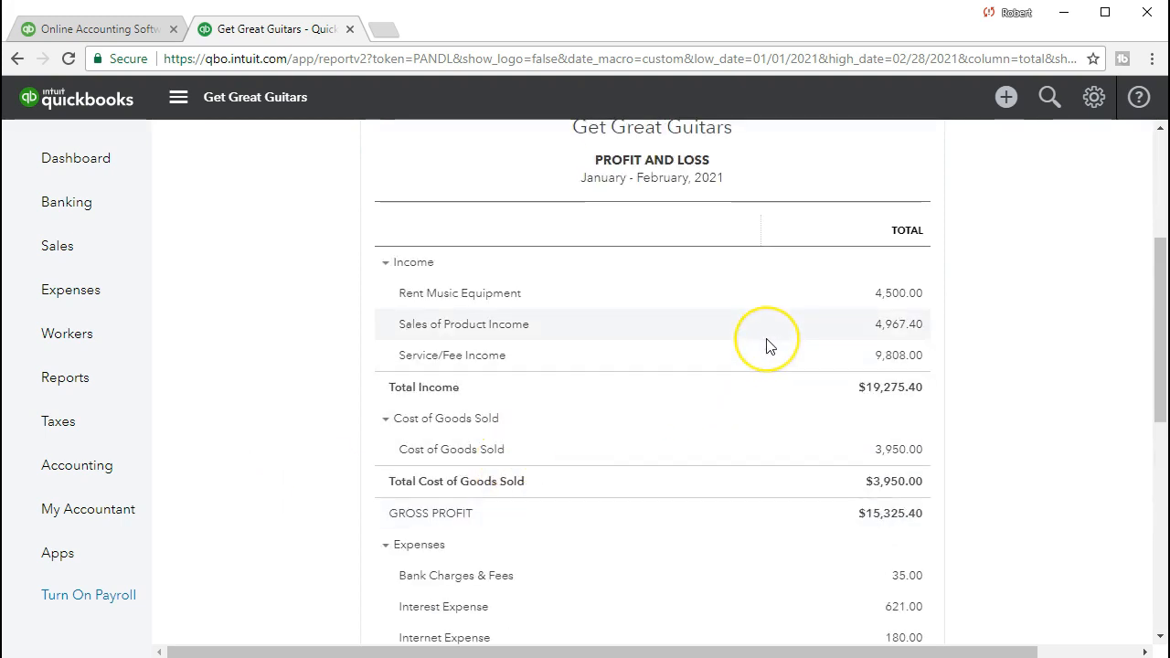
click(804, 457)
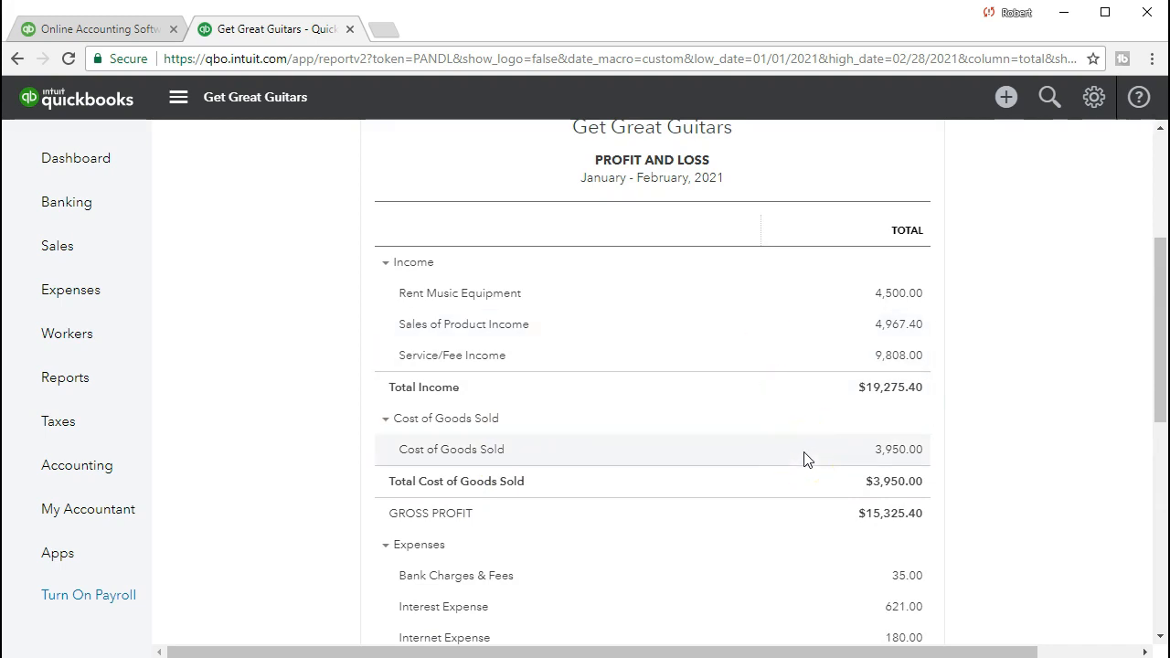
scroll(804, 459, down, 6)
click(885, 558)
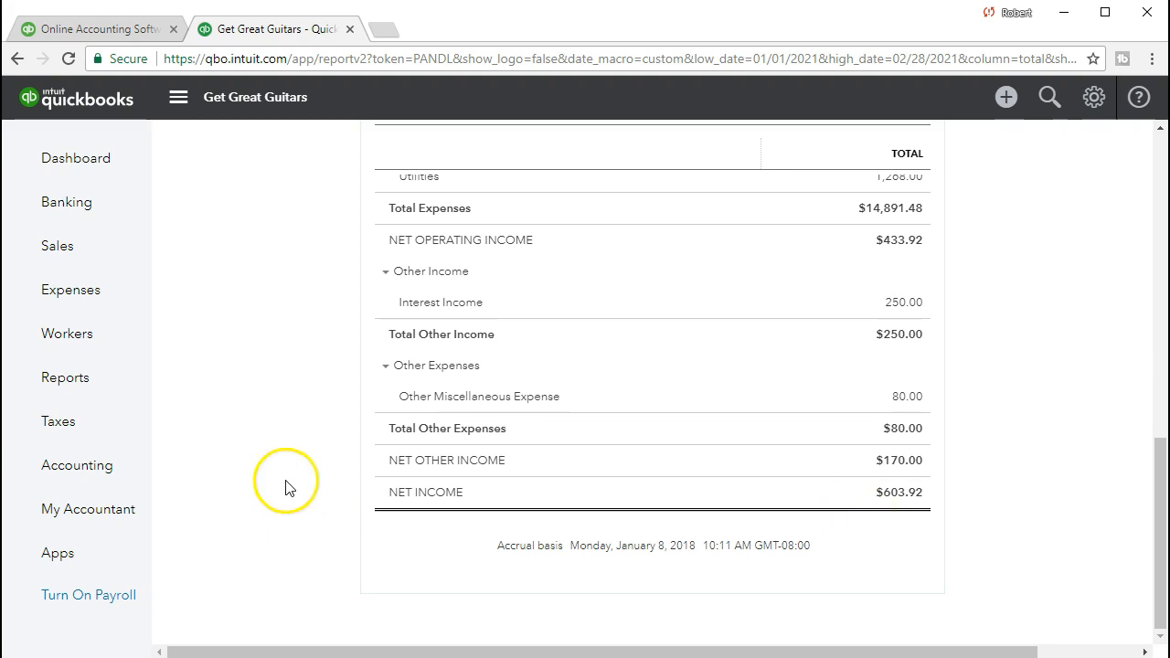
Run the Balance Sheet report for the period 01/01/2021 to 02/28/2021.
click(102, 377)
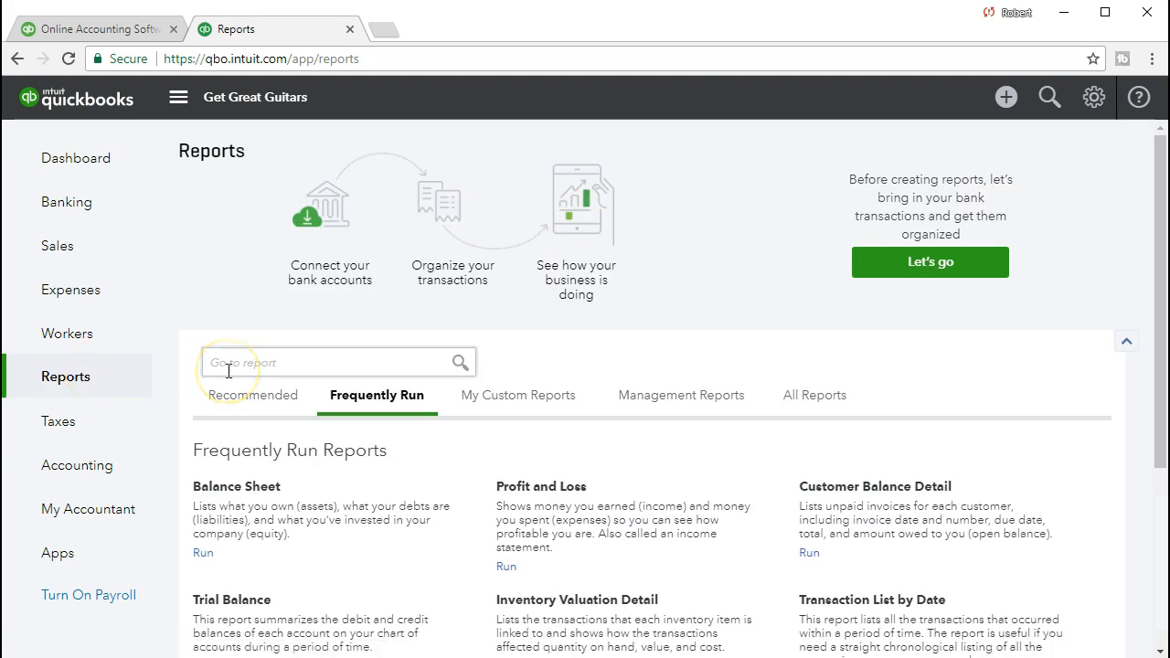
click(215, 488)
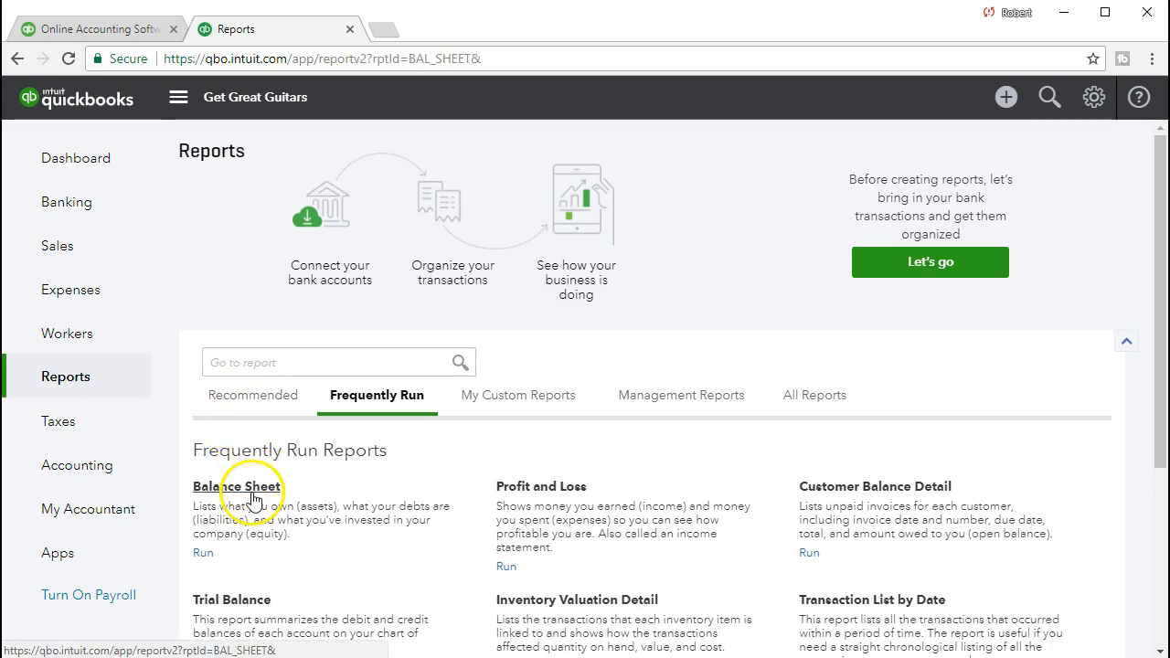
click(452, 183)
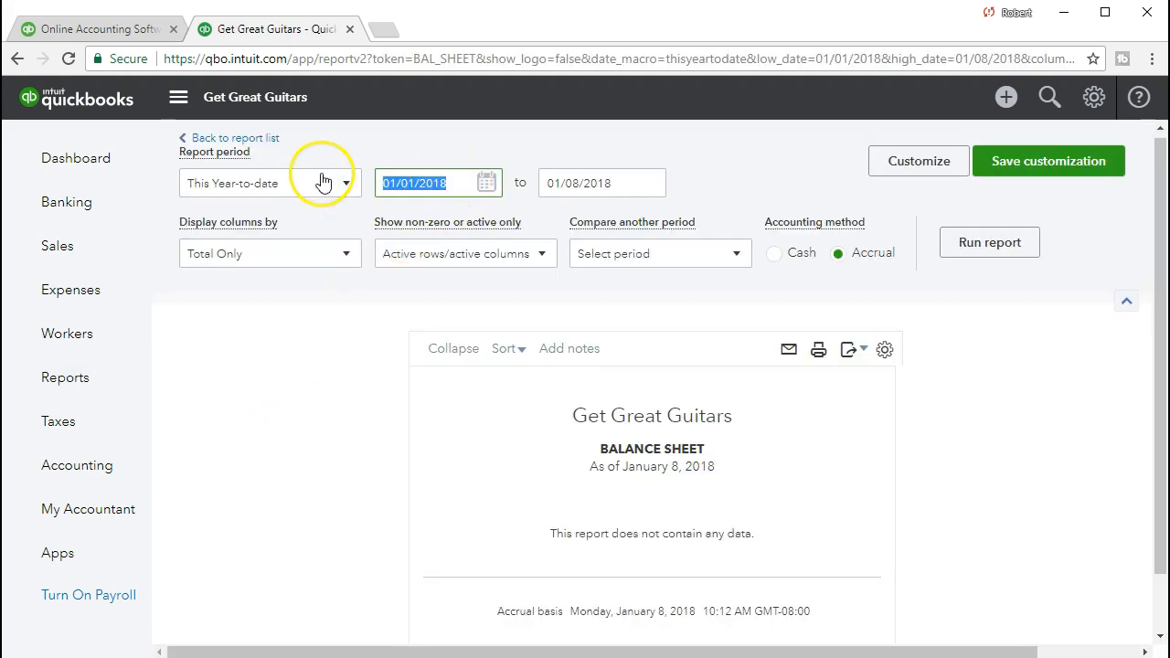
text(01/01/2021)
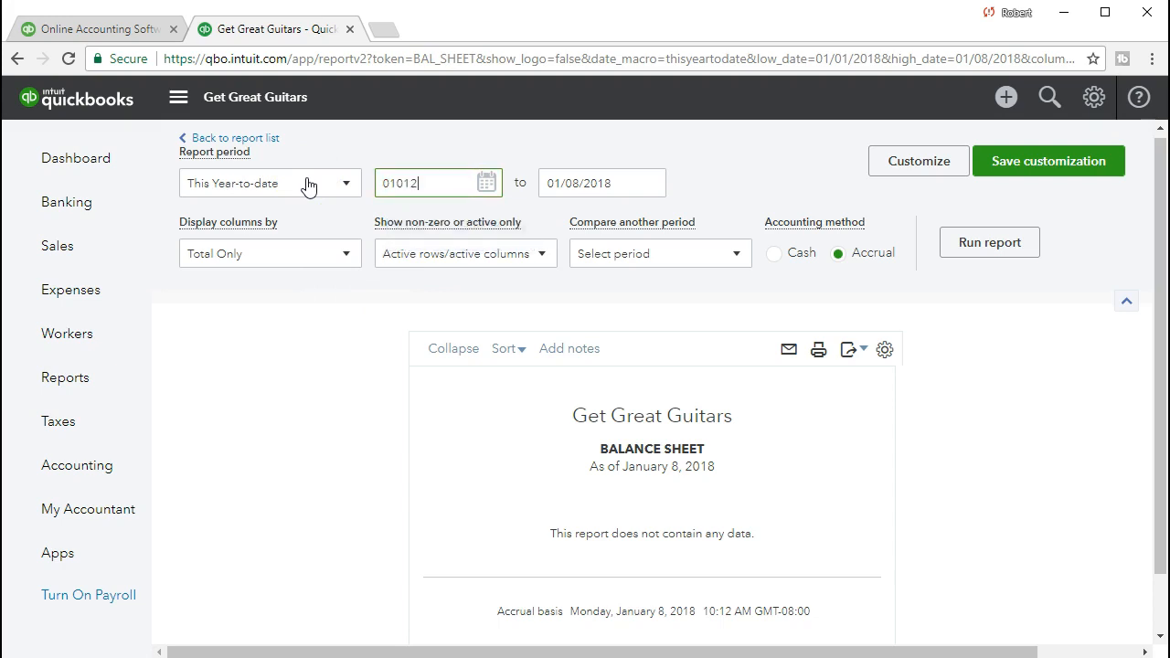
key(Tab)
text(0)
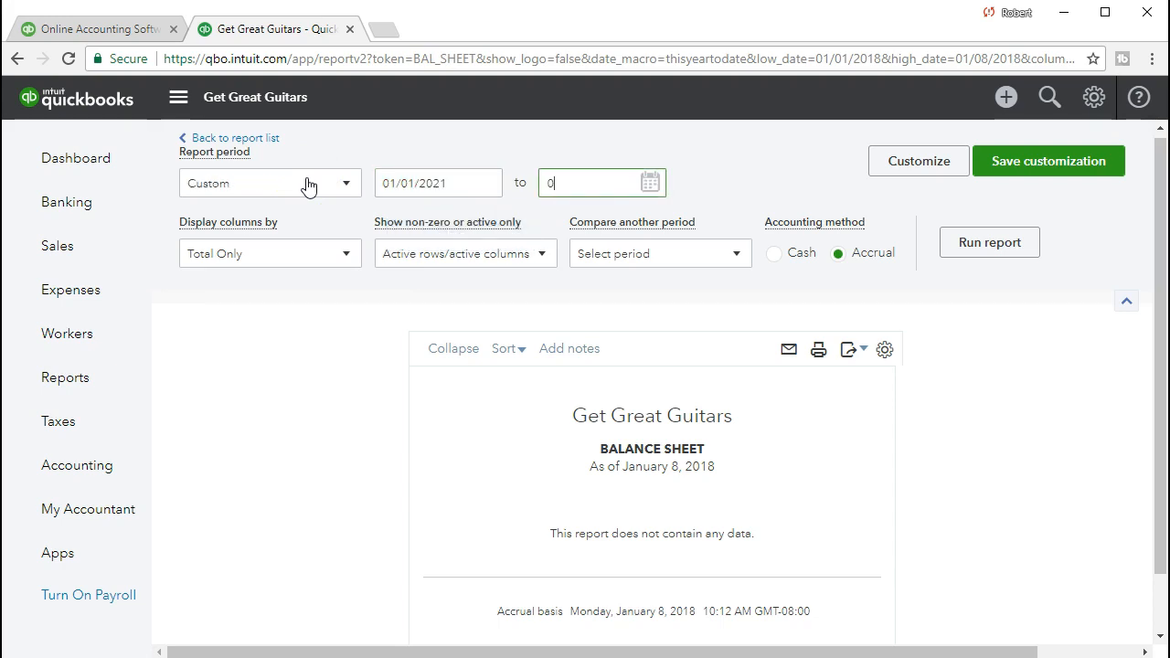
text(2/28/2021)
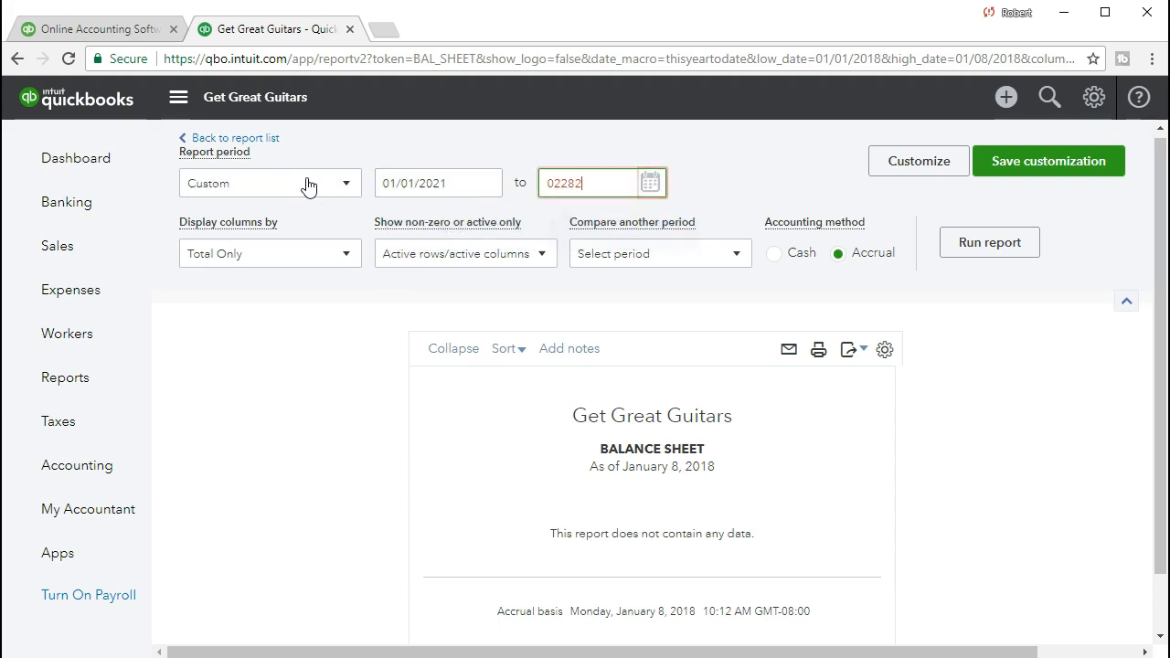
key(Tab)
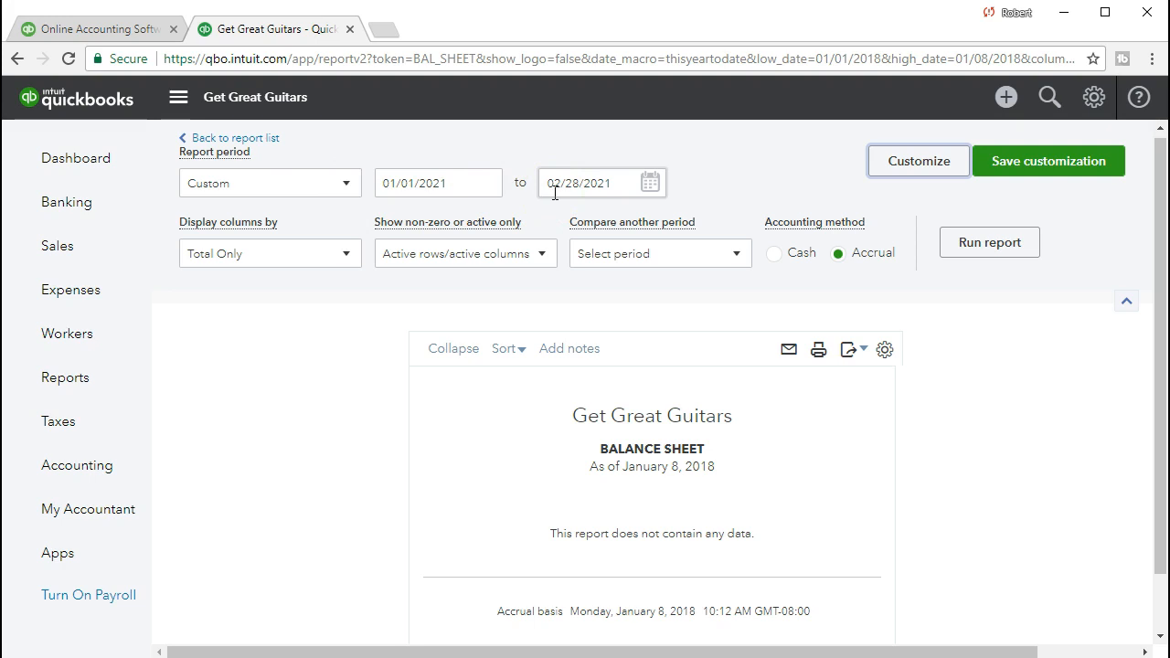
click(955, 248)
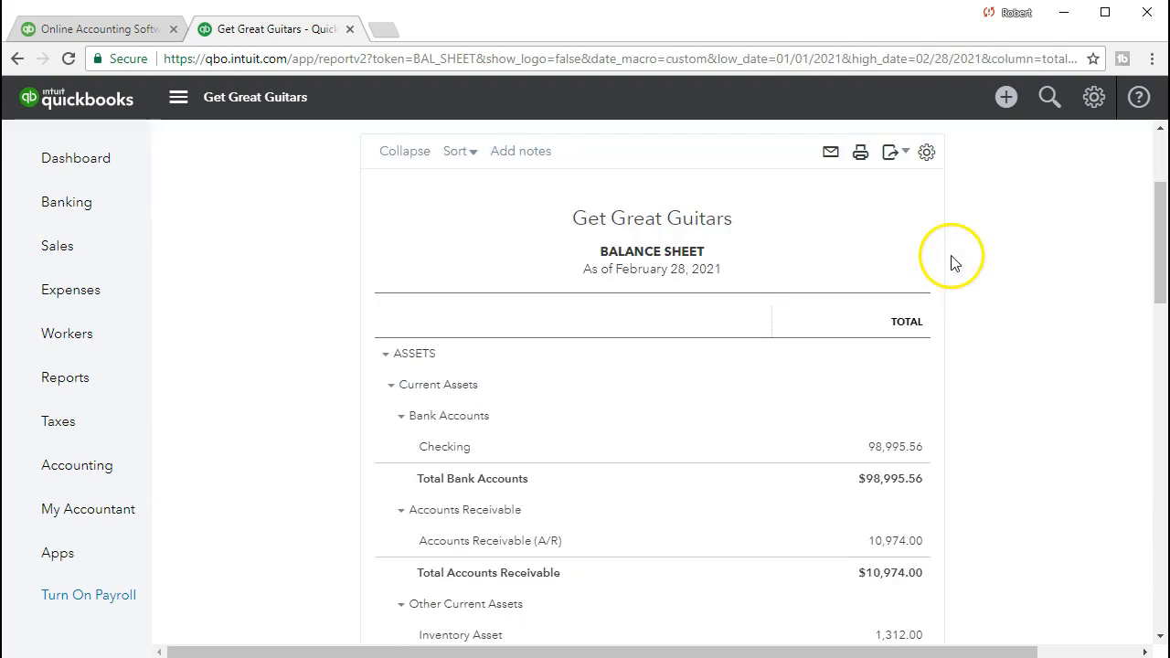
Drill into the California State Board of Equalization Payable balance under Other Current Liabilities on the balance sheet.
scroll(287, 465, down, 2)
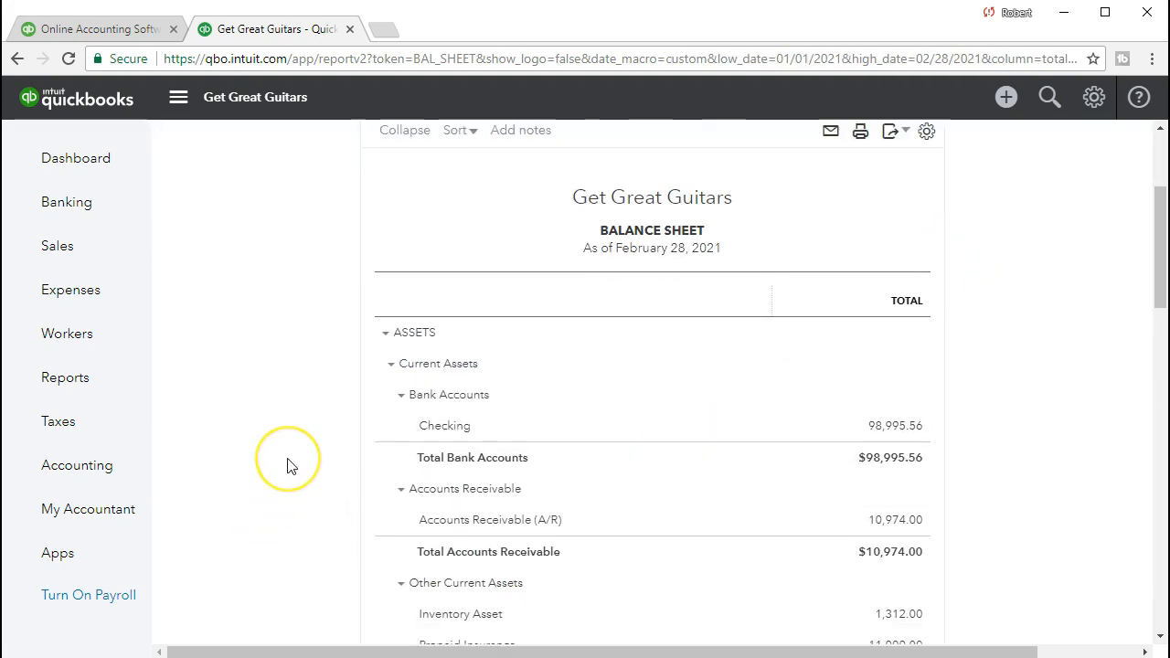
scroll(287, 466, down, 3)
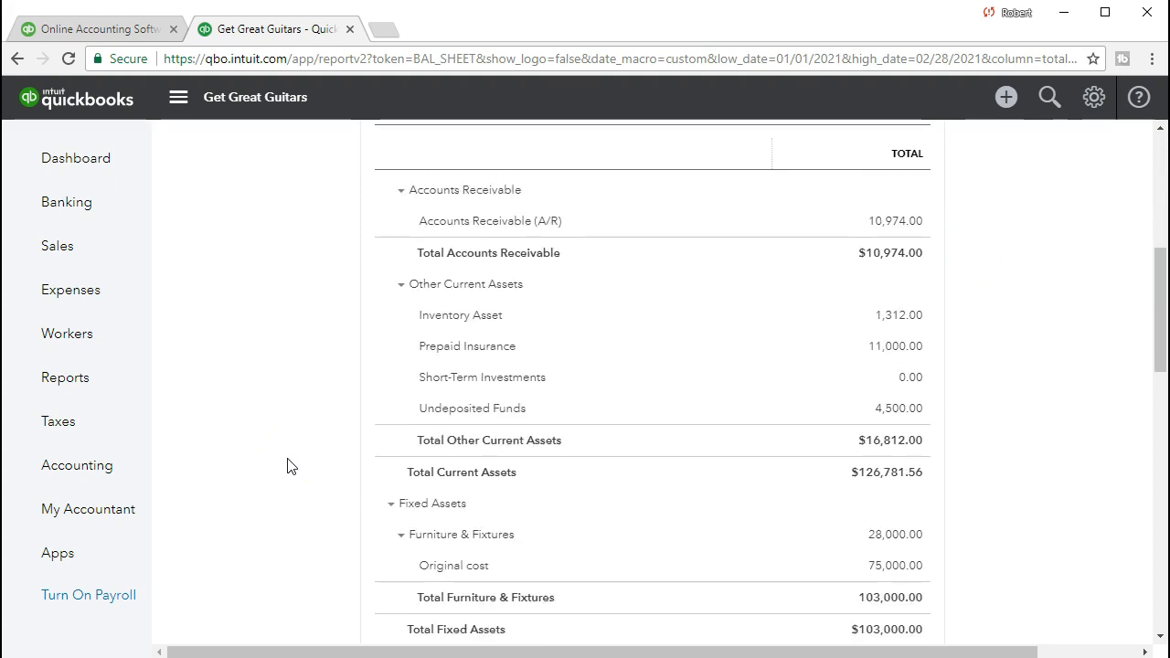
scroll(287, 465, down, 5)
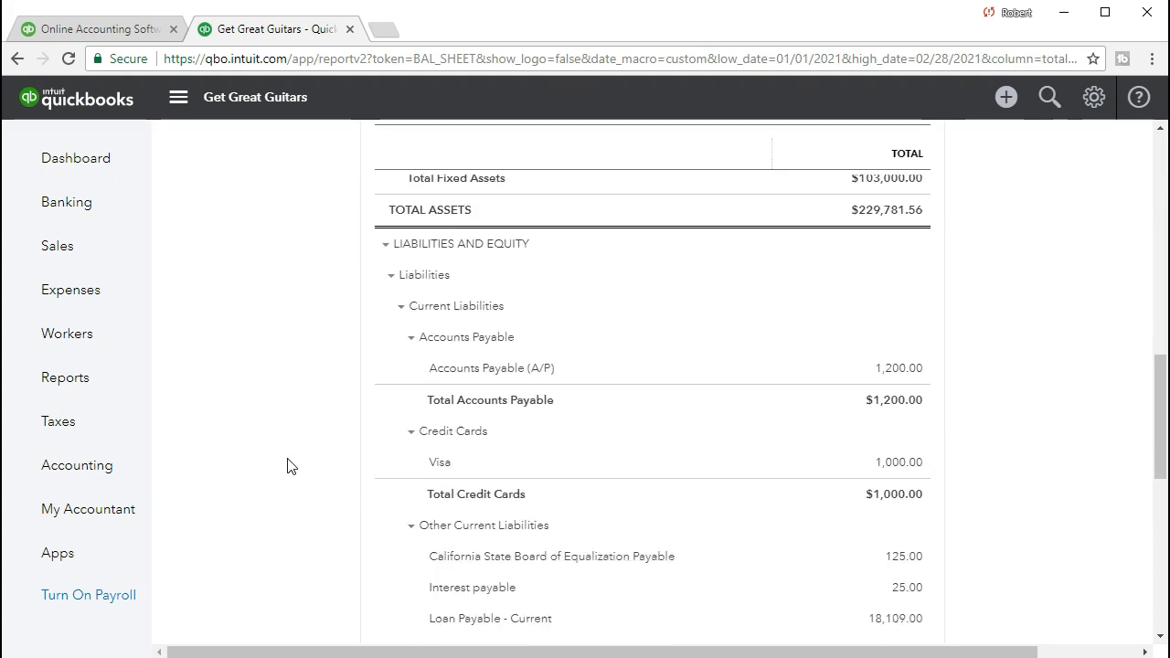
scroll(287, 465, down, 1)
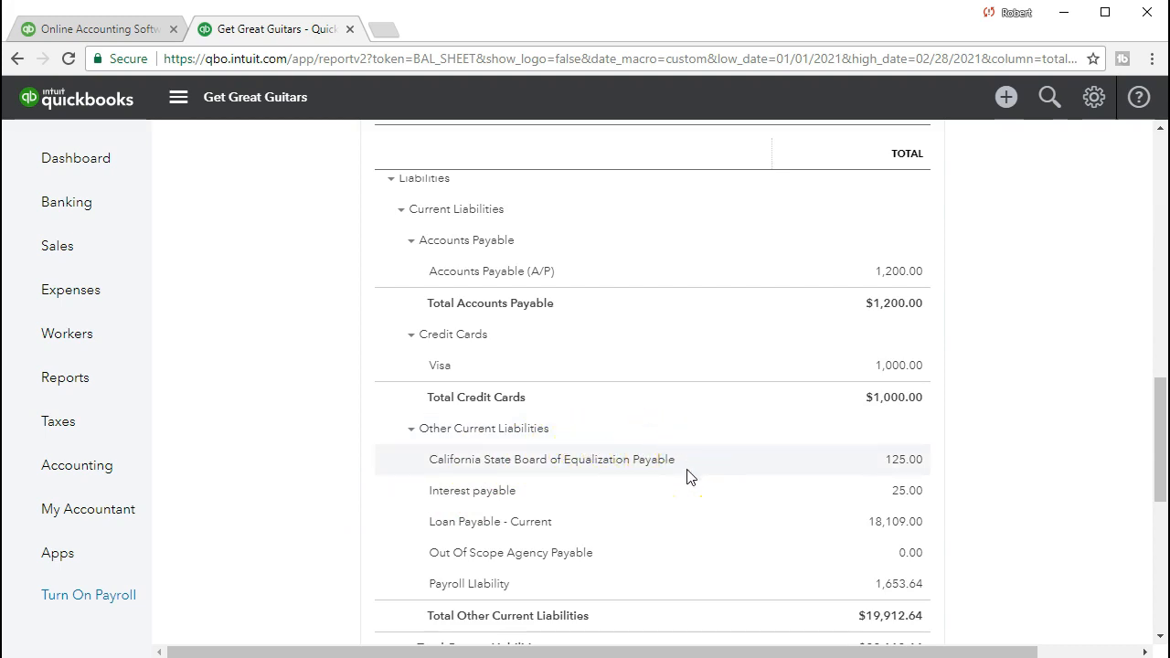
click(901, 466)
Review the 02/28/2021 adjusting journal entry in the sales tax payable's transactions, and return to the balance sheet.
scroll(896, 469, down, 1)
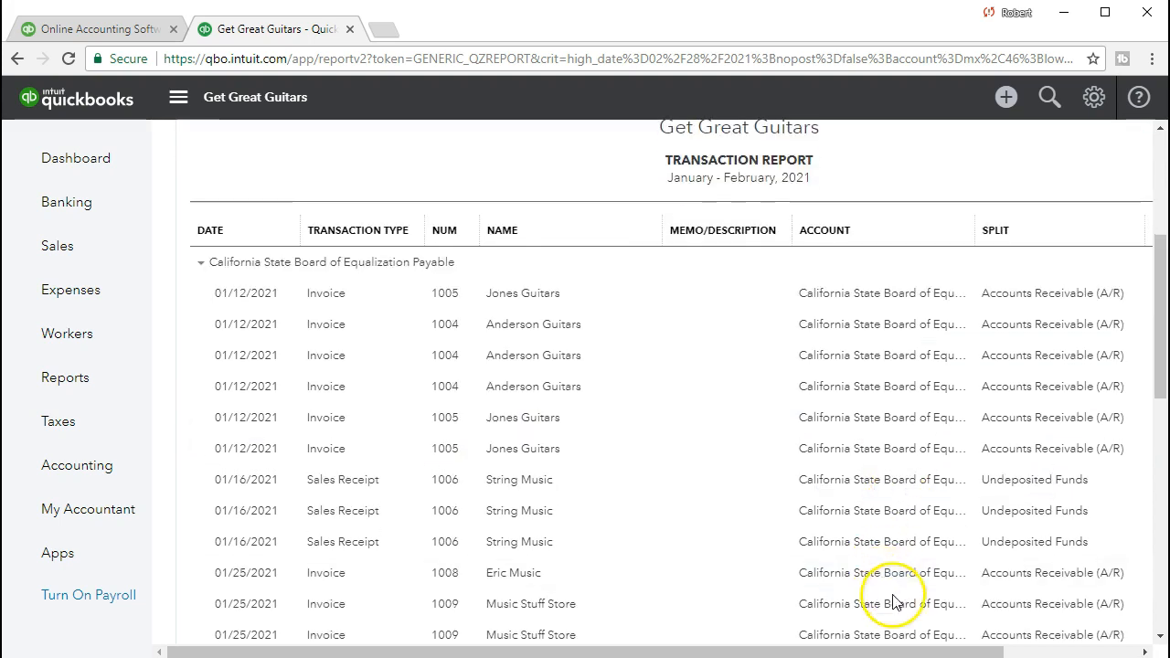
scroll(914, 622, right, 3)
scroll(1019, 562, down, 4)
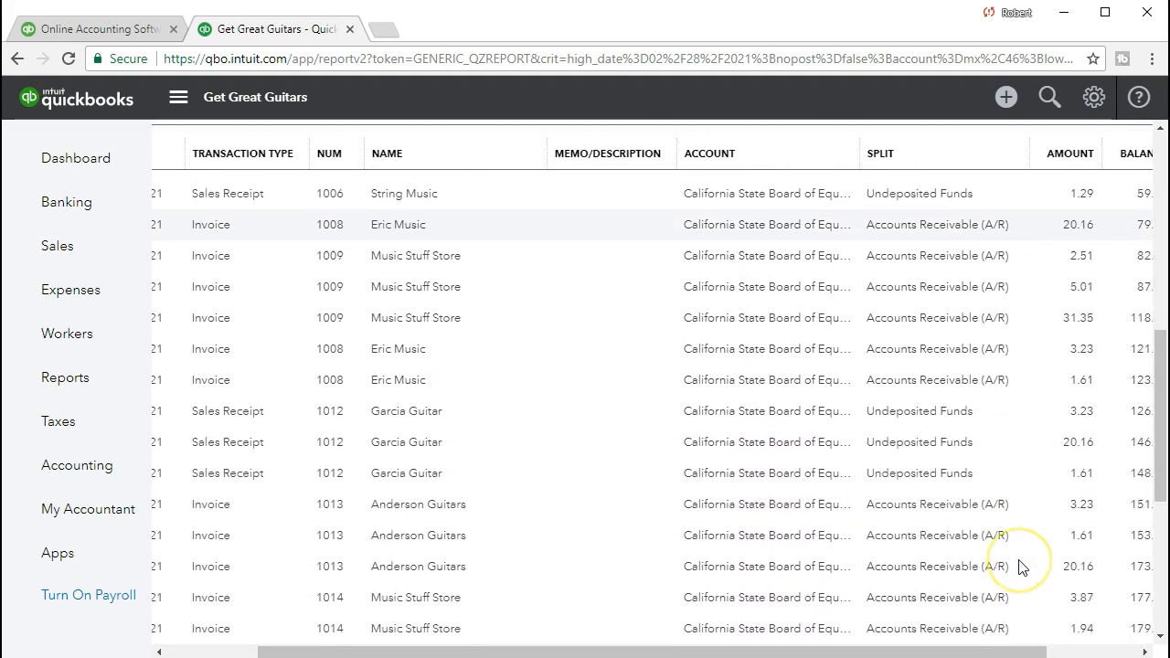
scroll(1021, 567, down, 5)
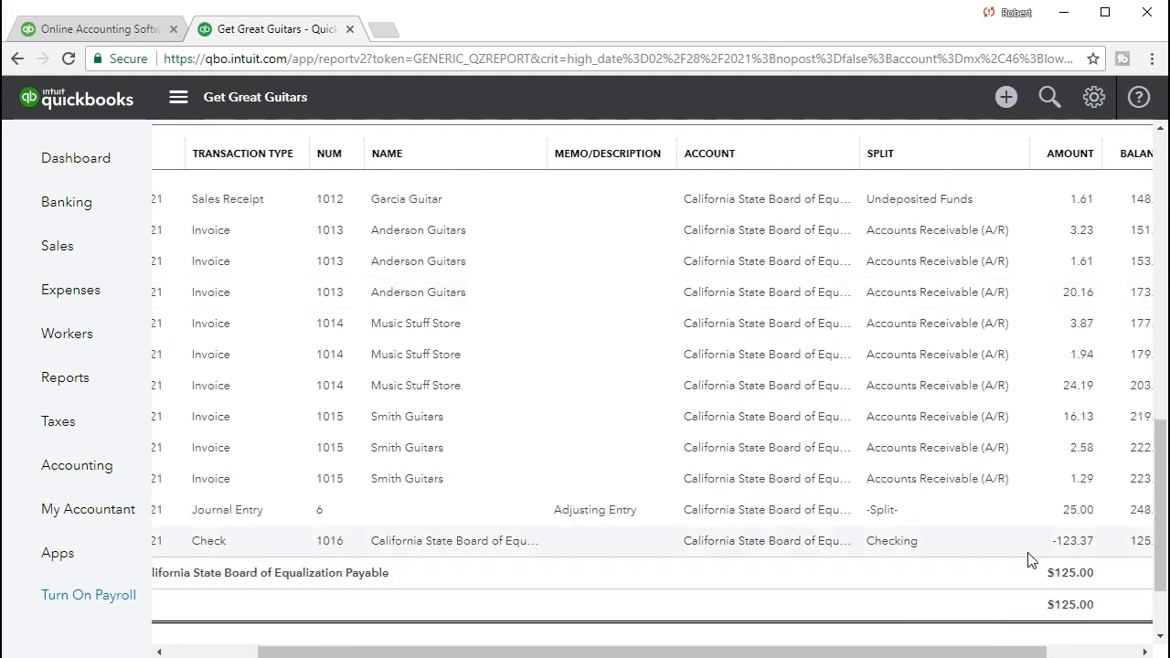
click(1085, 512)
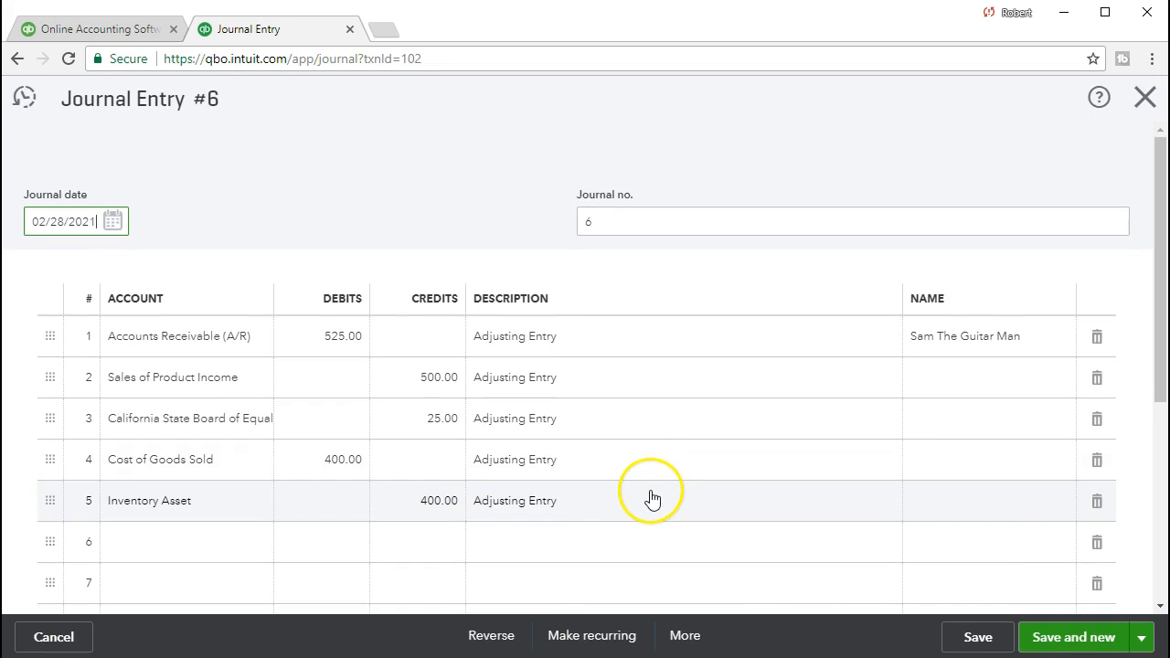
click(1144, 97)
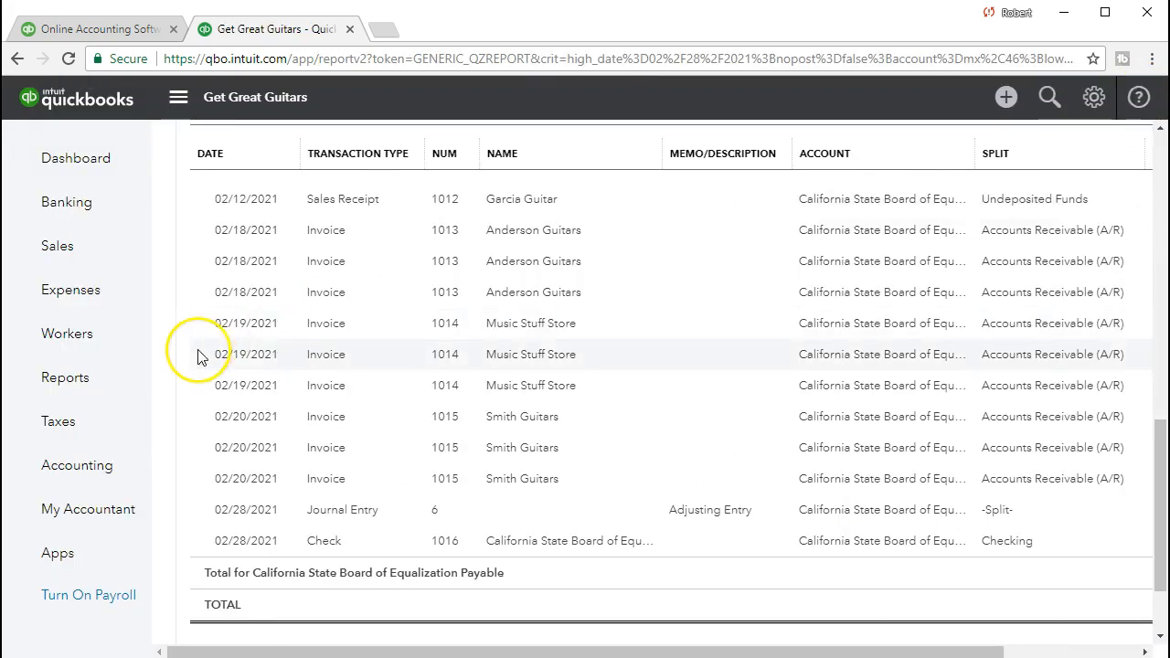
scroll(196, 353, up, 10)
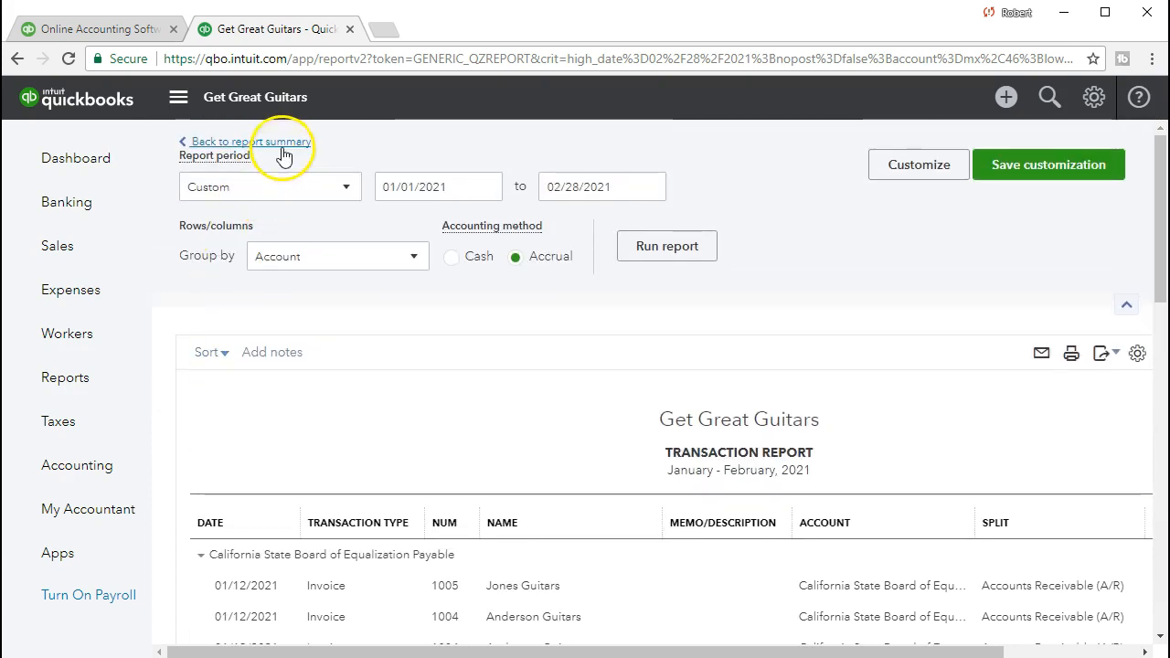
click(285, 142)
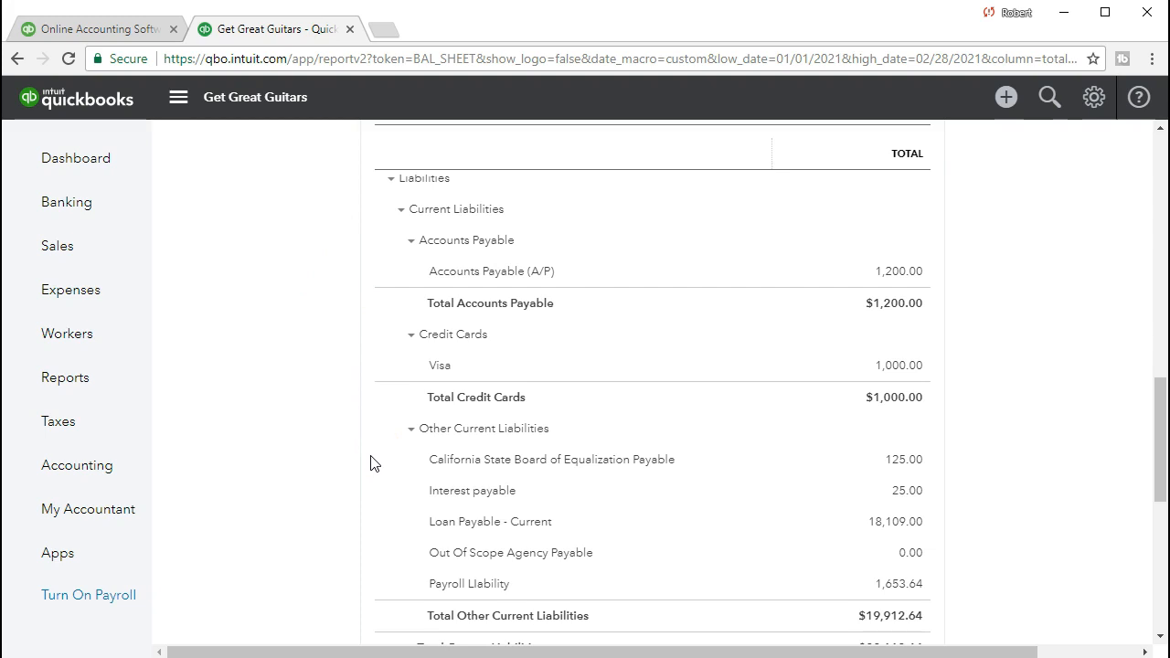
Drill into the Inventory Asset balance, review the 02/28/2021 adjusting journal entry listed there, and return to the balance sheet.
scroll(370, 462, up, 6)
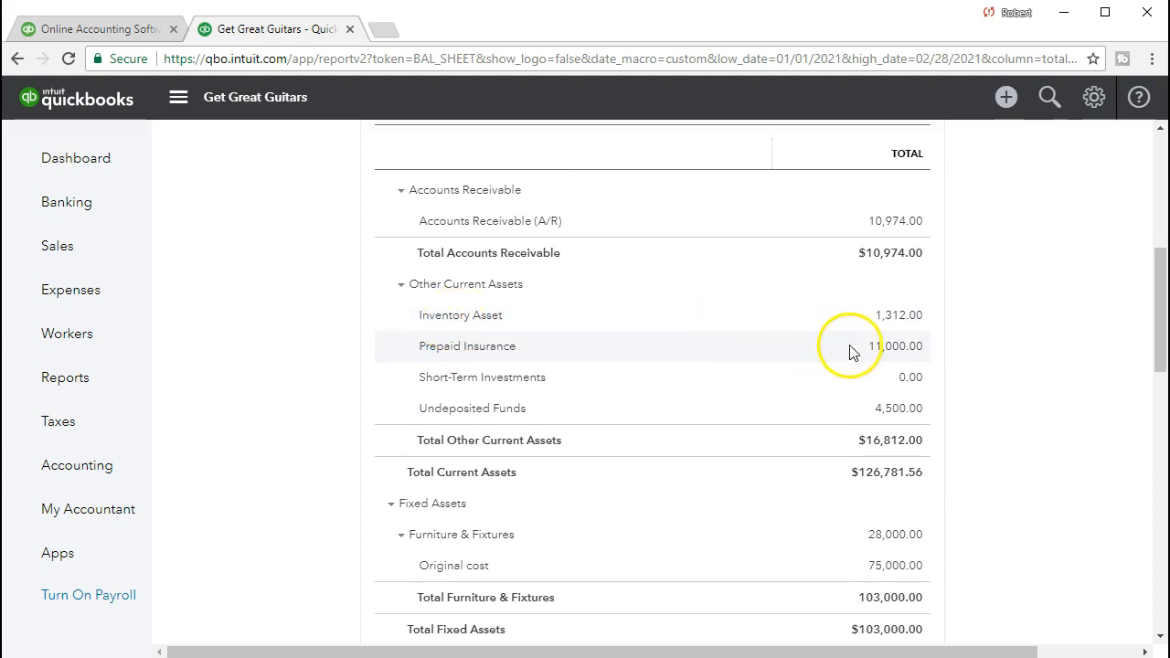
click(918, 319)
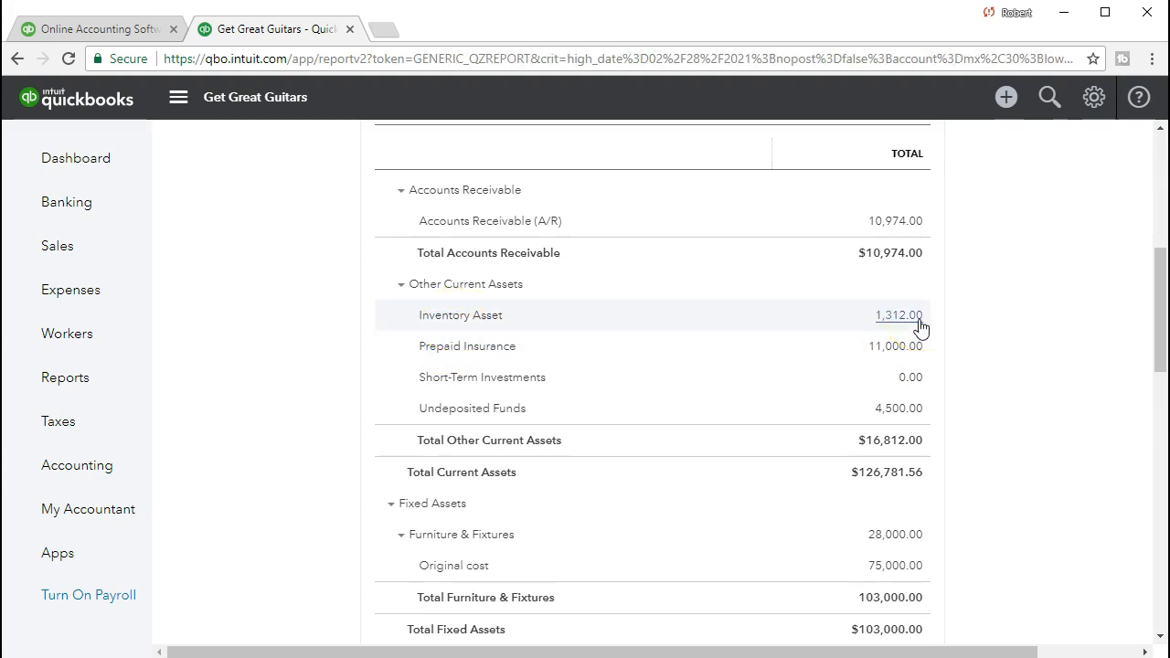
scroll(920, 329, down, 3)
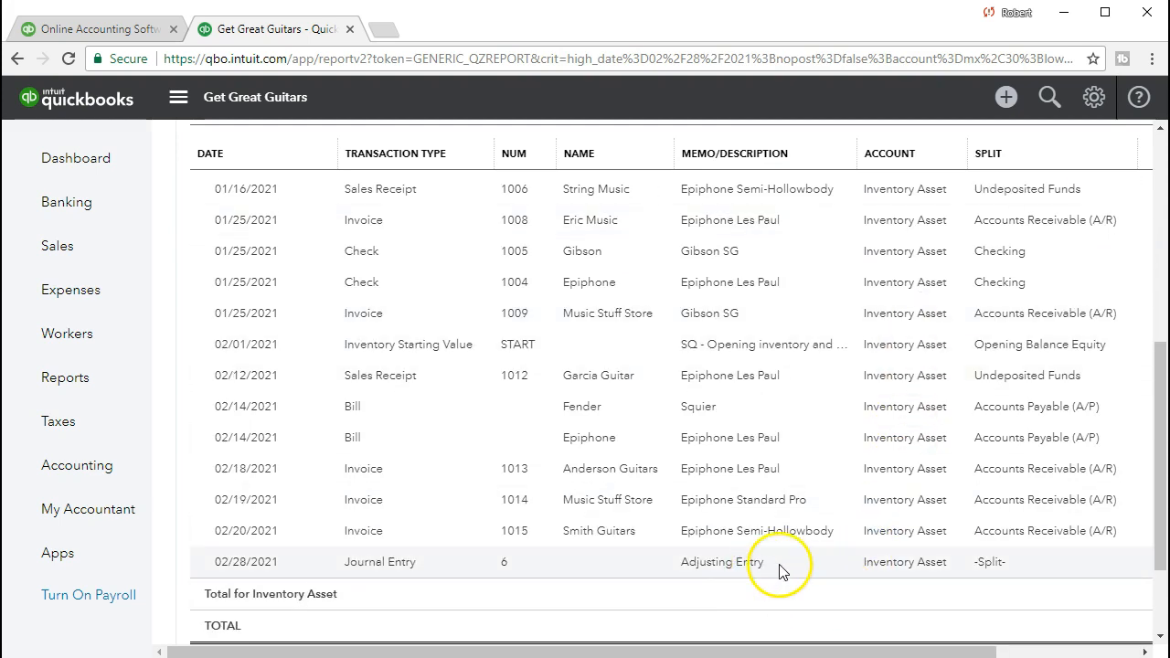
drag(819, 653, 972, 632)
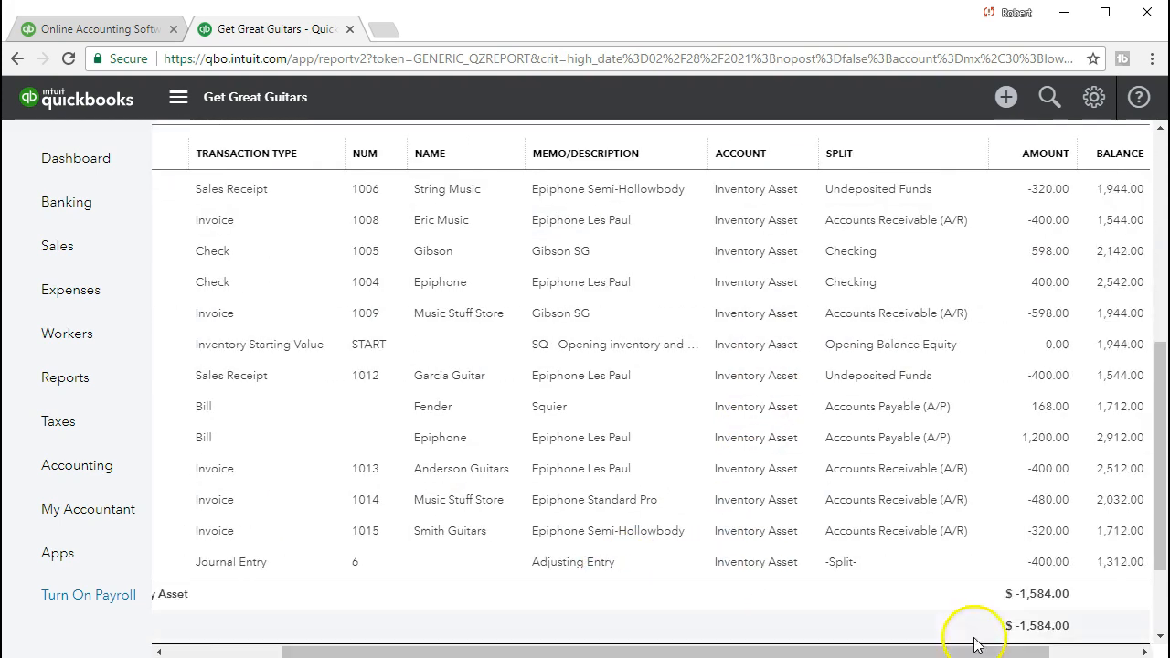
click(1043, 567)
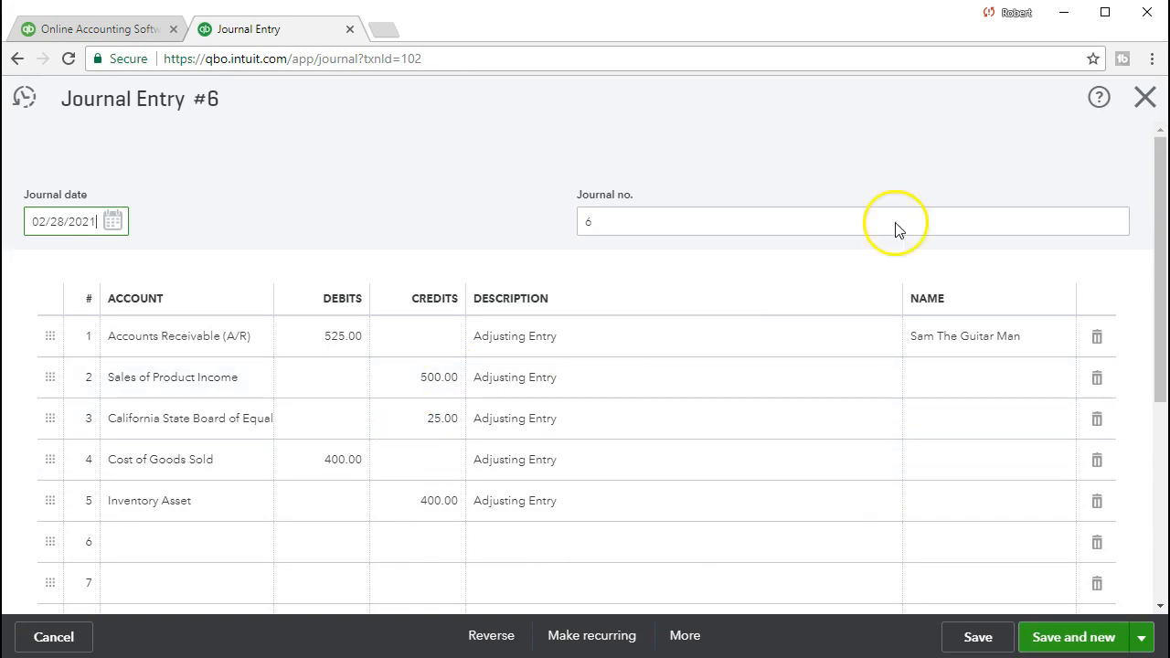
click(1145, 97)
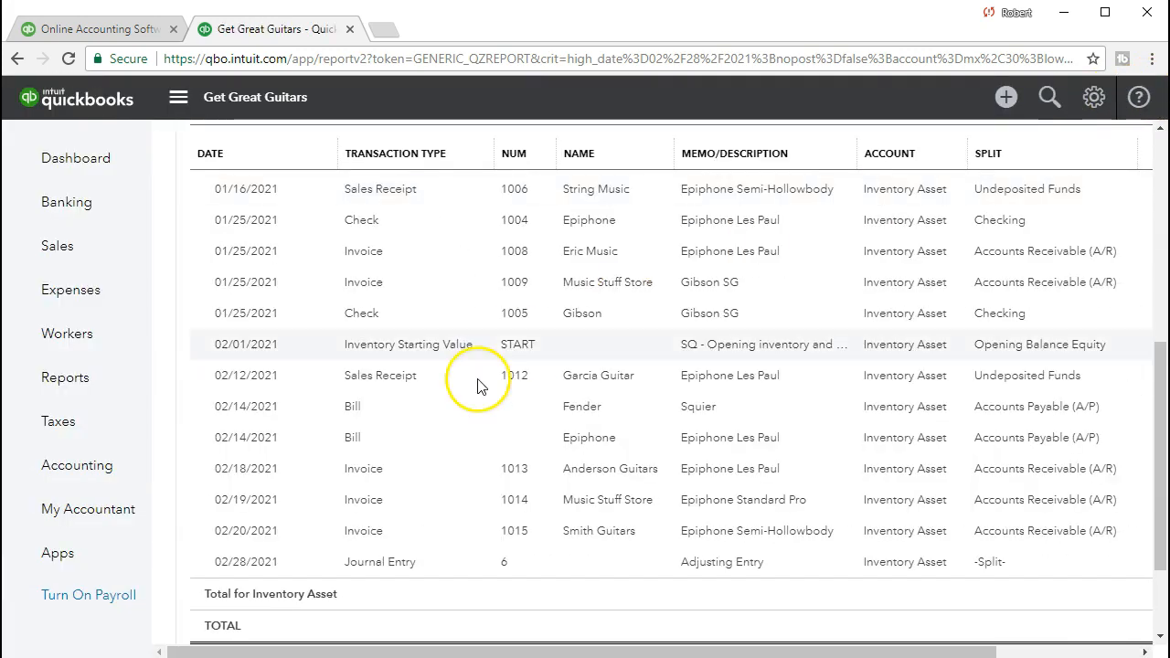
scroll(298, 476, up, 7)
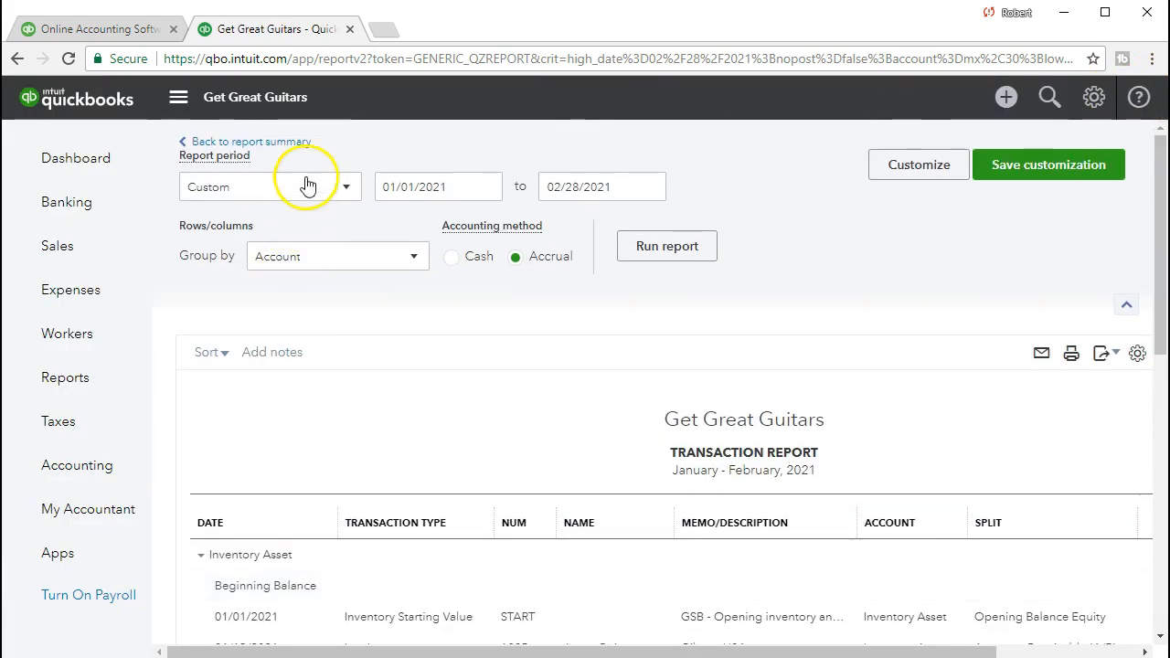
click(298, 149)
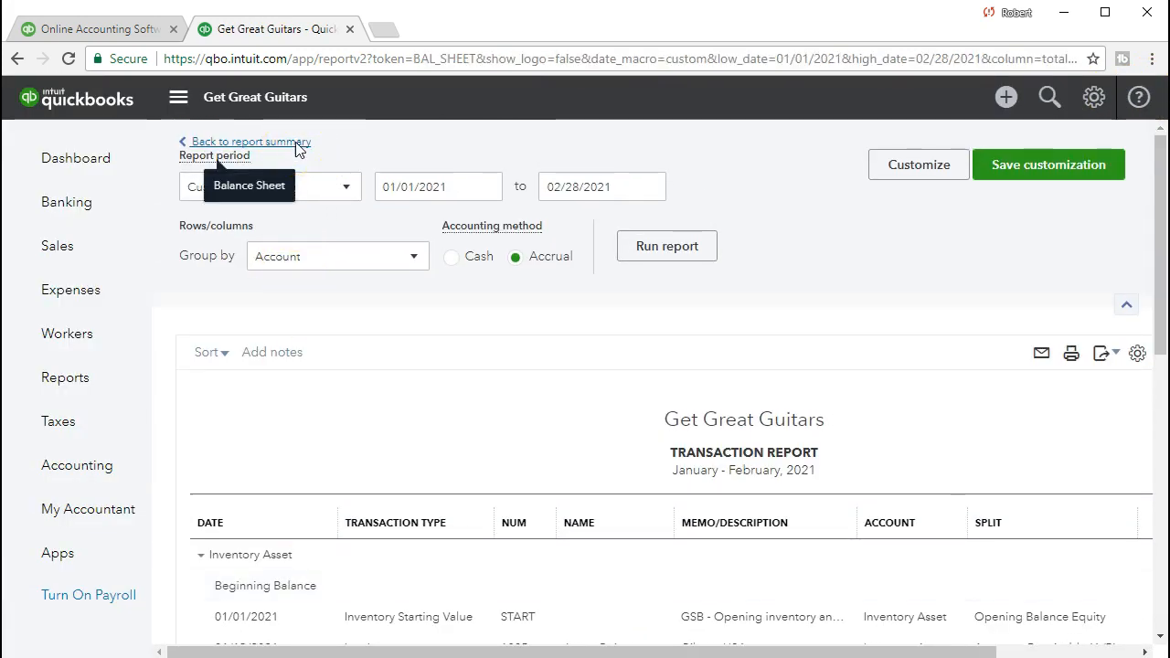
Review the balance sheet accounts and check the report's end date.
scroll(497, 536, down, 6)
scroll(489, 535, up, 5)
scroll(489, 534, up, 1)
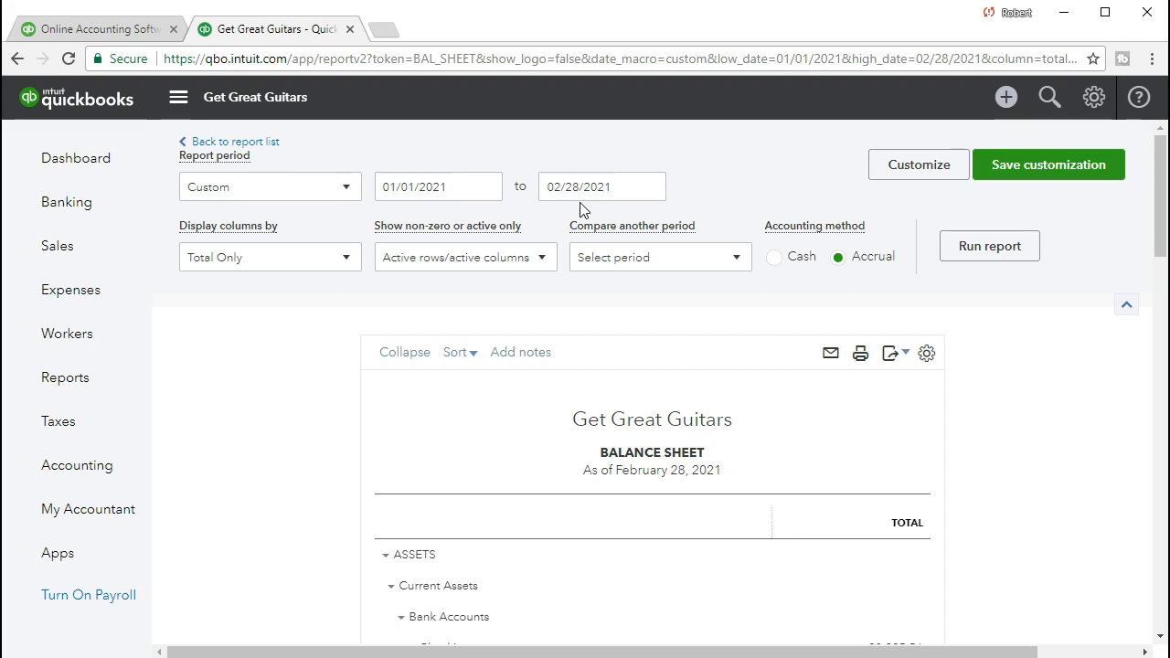
click(556, 197)
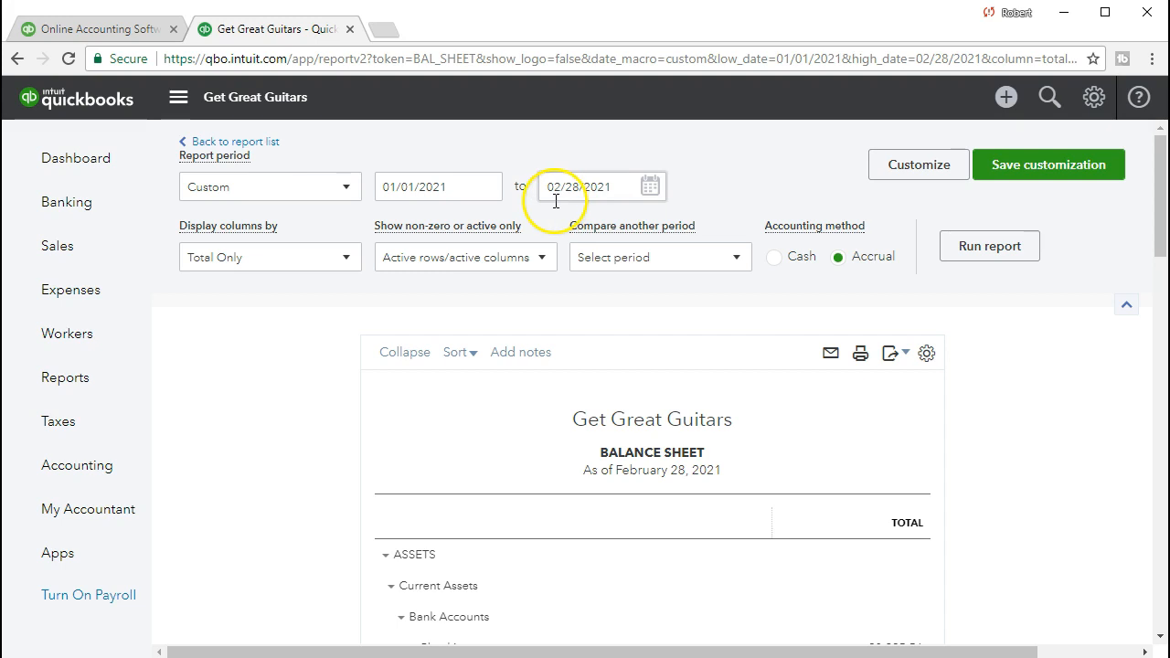
click(567, 207)
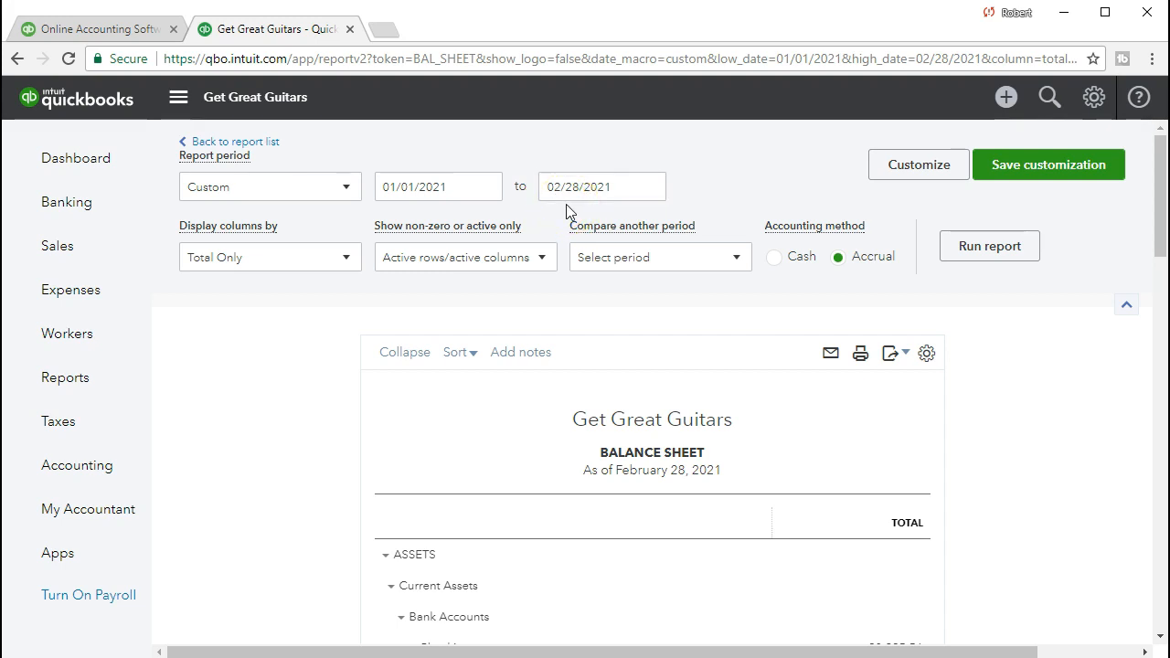